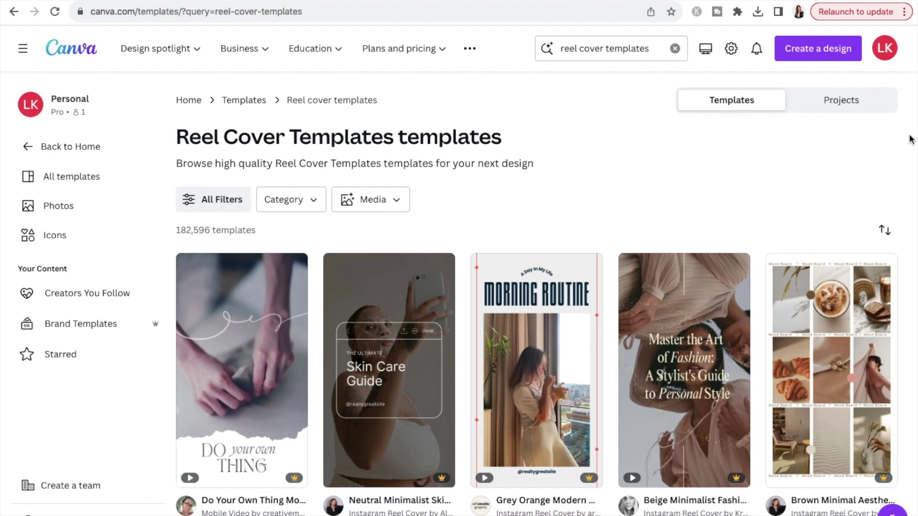
- Browse the reel cover template results to examine the available cover designs and layouts
scroll(910, 138, "down", 4)
scroll(910, 138, "down", 10)
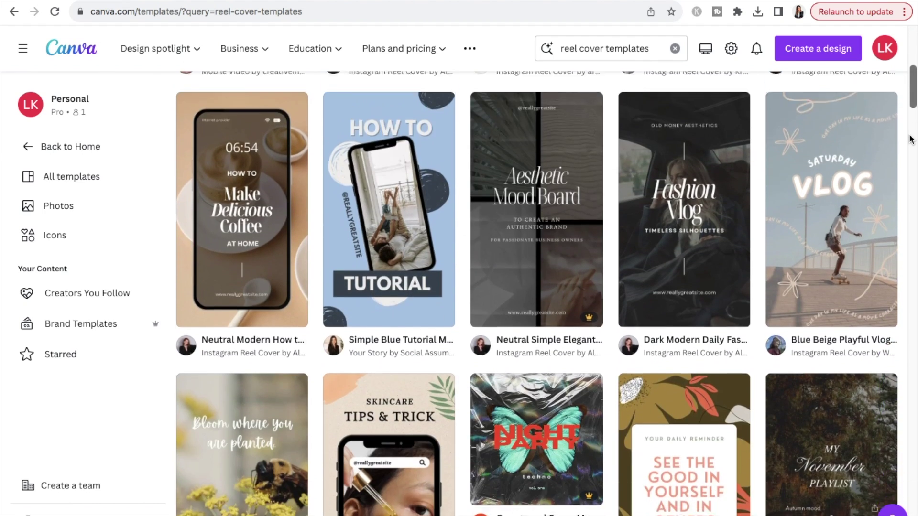
scroll(910, 137, "down", 20)
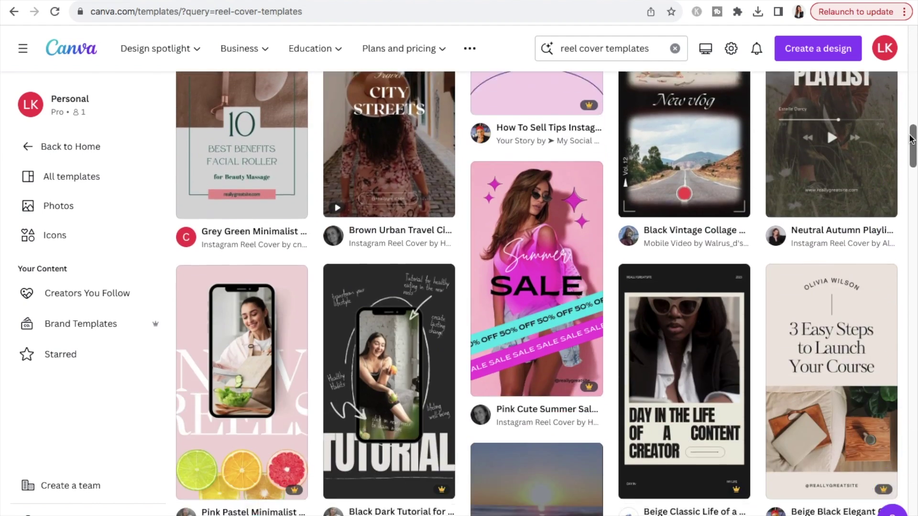
scroll(910, 138, "down", 7)
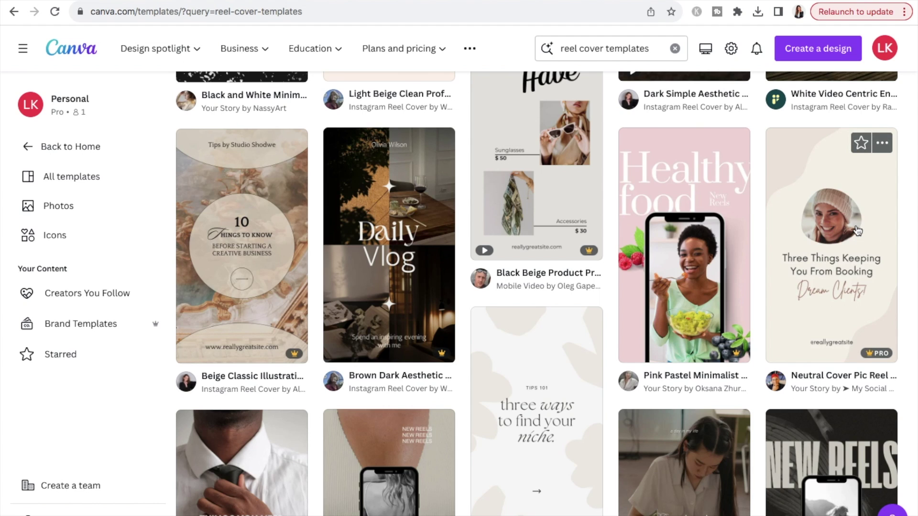
scroll(857, 231, "up", 10)
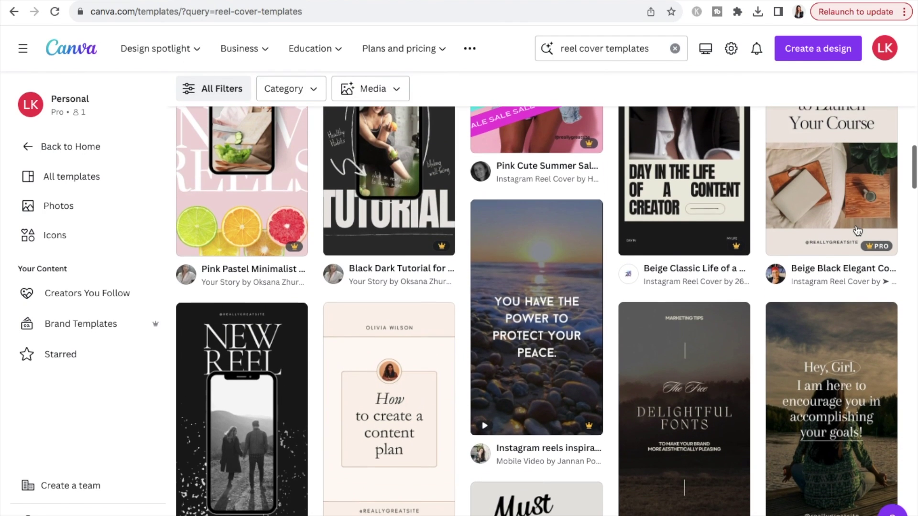
scroll(858, 231, "up", 3)
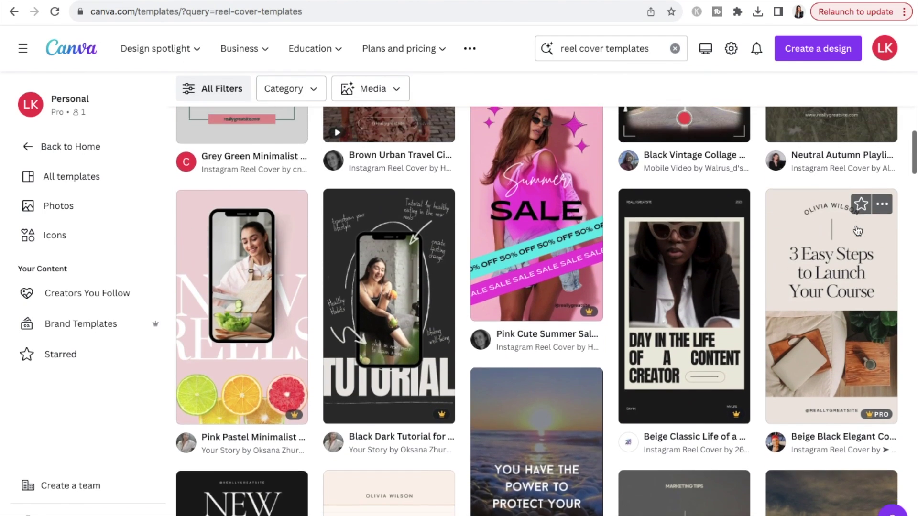
scroll(858, 231, "up", 6)
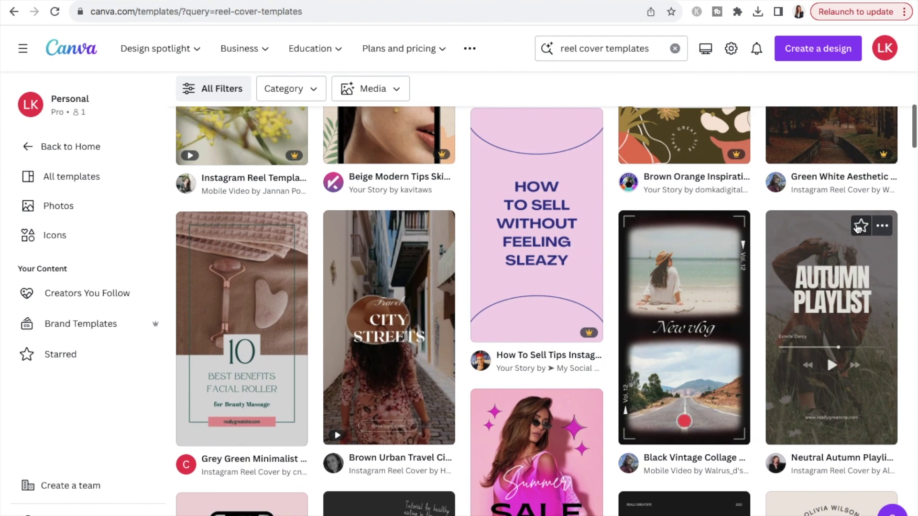
scroll(669, 416, "up", 10)
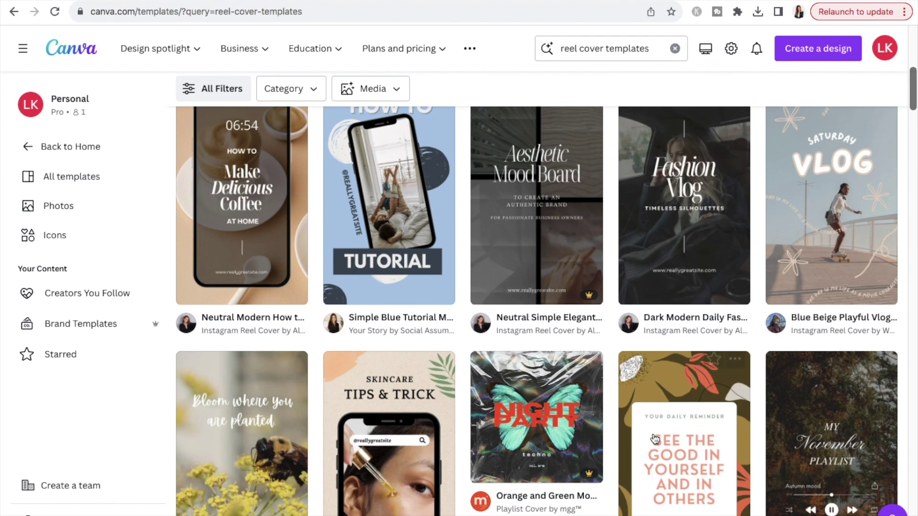
scroll(688, 296, "up", 2)
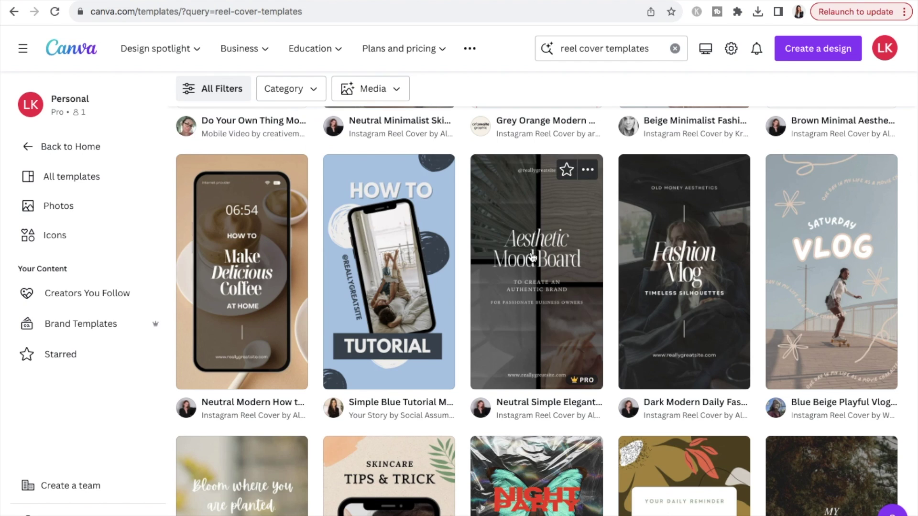
scroll(915, 221, "down", 1)
scroll(885, 213, "down", 10)
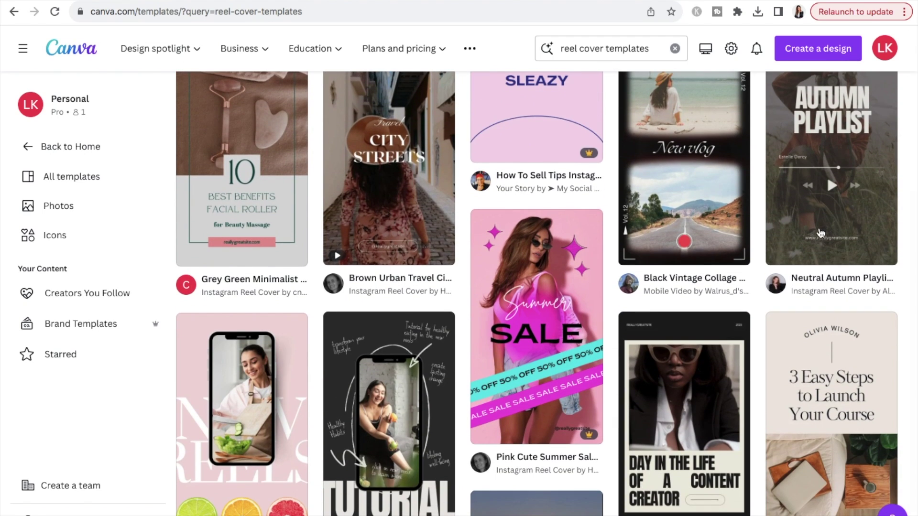
scroll(820, 234, "down", 6)
scroll(820, 233, "down", 5)
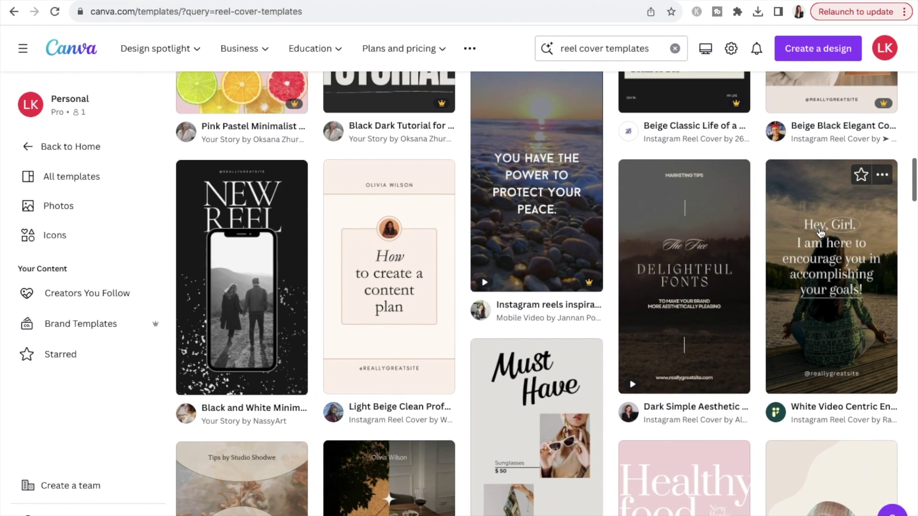
scroll(888, 235, "down", 11)
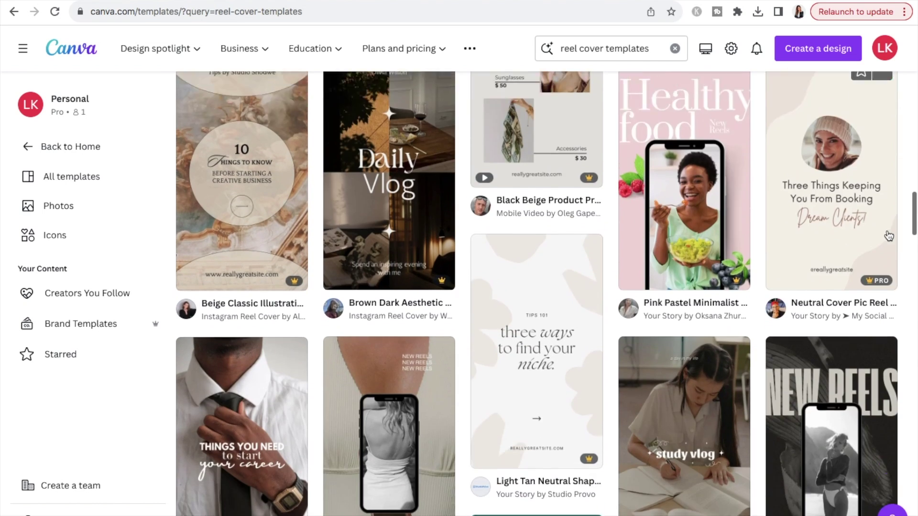
scroll(888, 236, "down", 5)
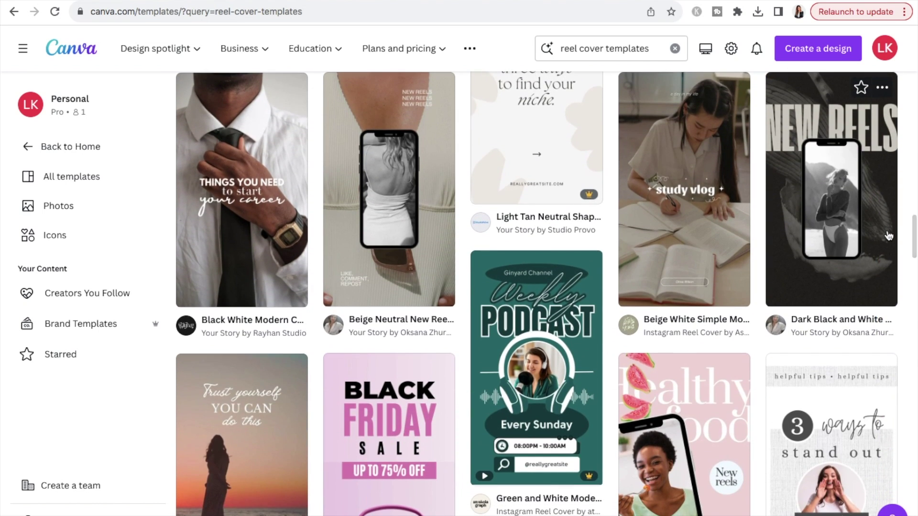
scroll(648, 264, "down", 8)
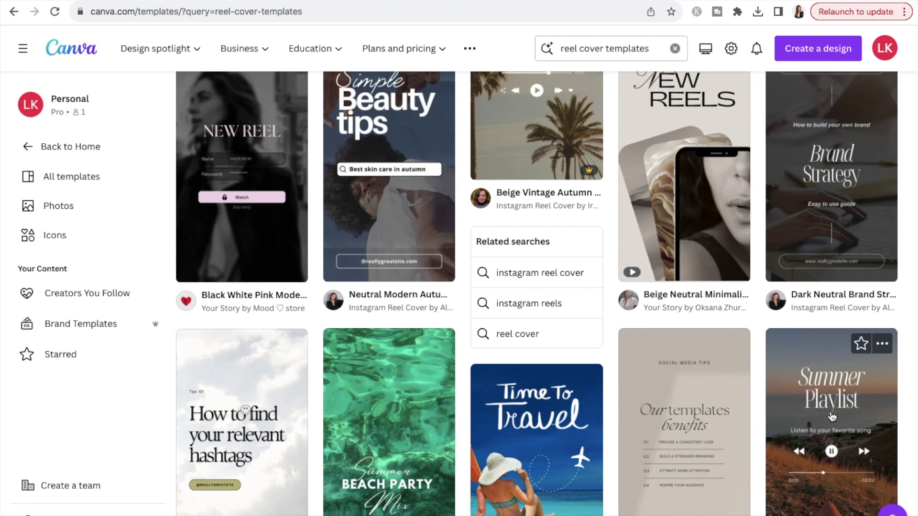
scroll(832, 417, "down", 15)
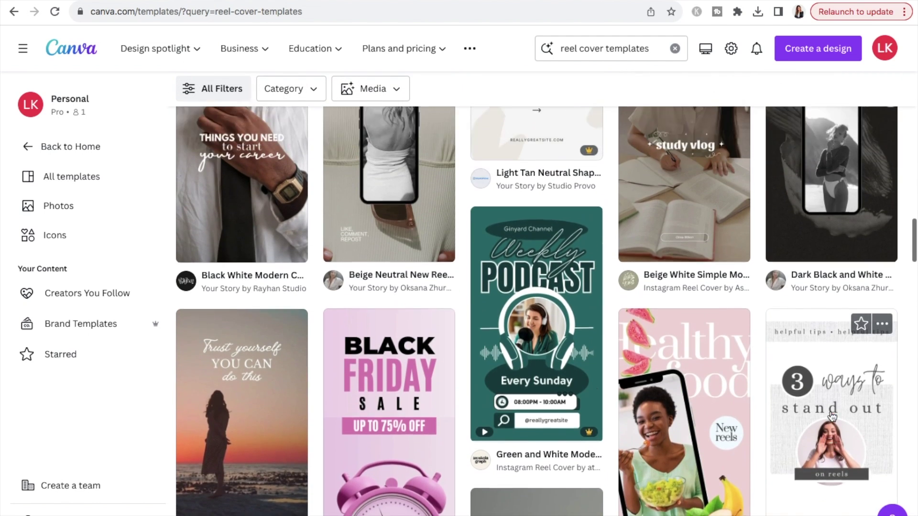
scroll(832, 417, "down", 6)
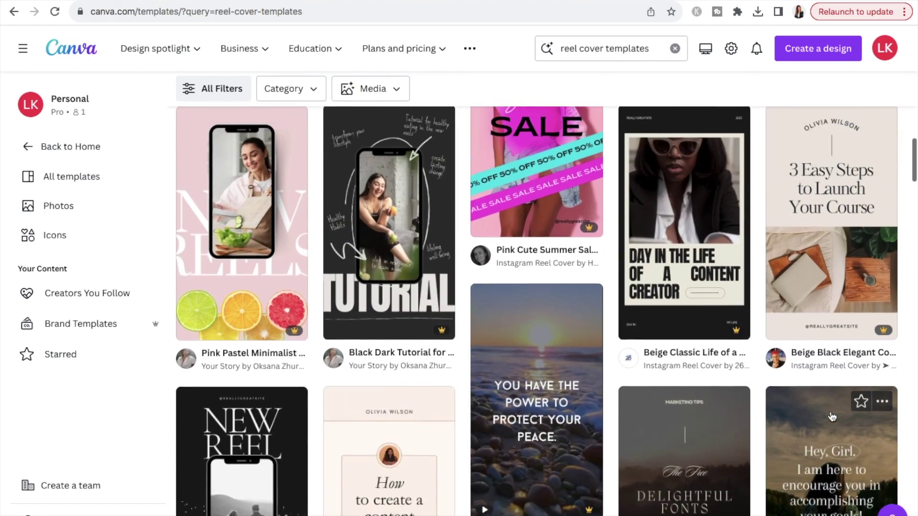
scroll(832, 417, "up", 8)
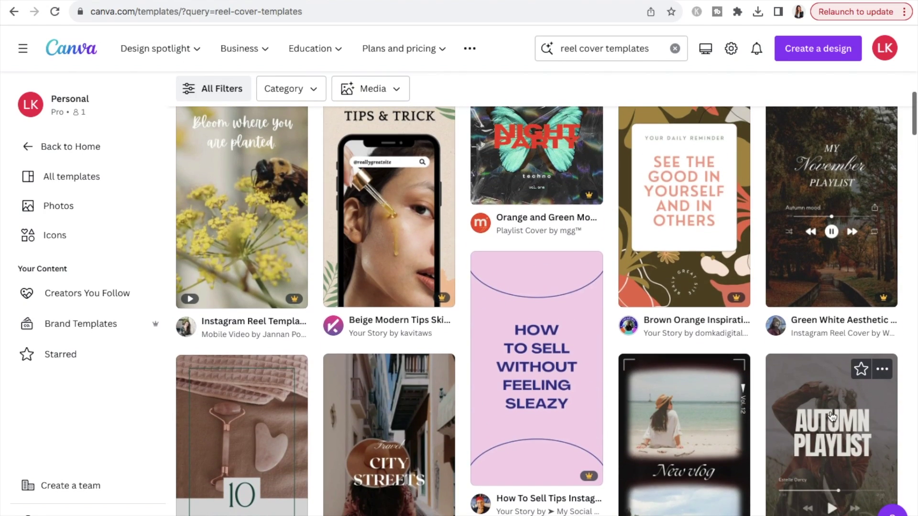
scroll(832, 417, "up", 10)
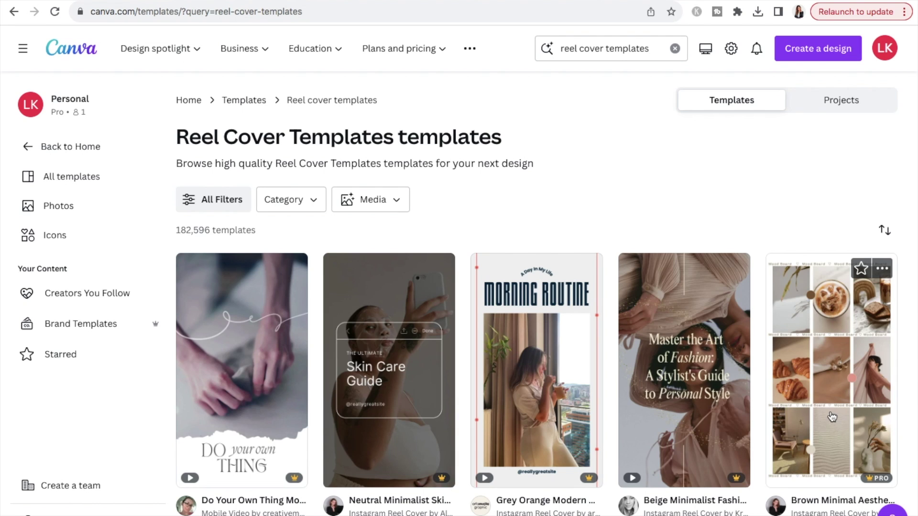
- Create a new custom-size design 1080 px wide and 1920 px high
left_click(818, 54)
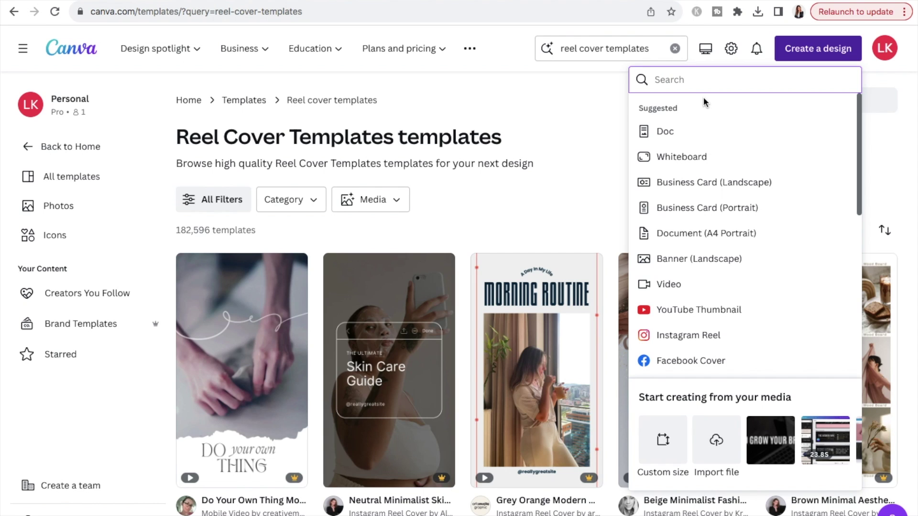
left_click(663, 447)
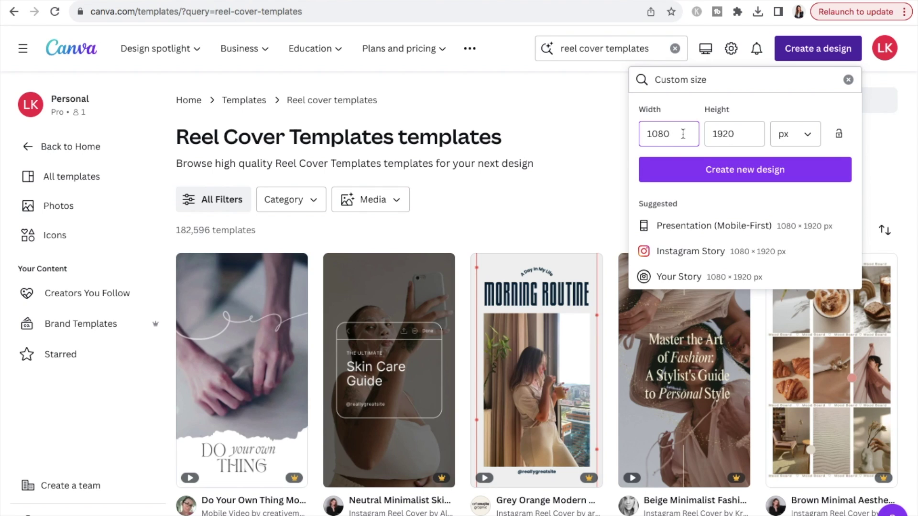
left_click(809, 137)
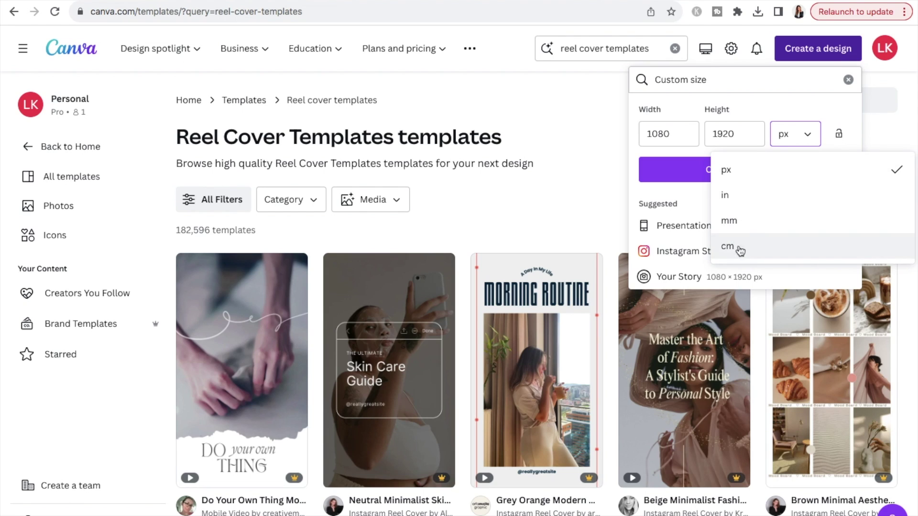
left_click(741, 178)
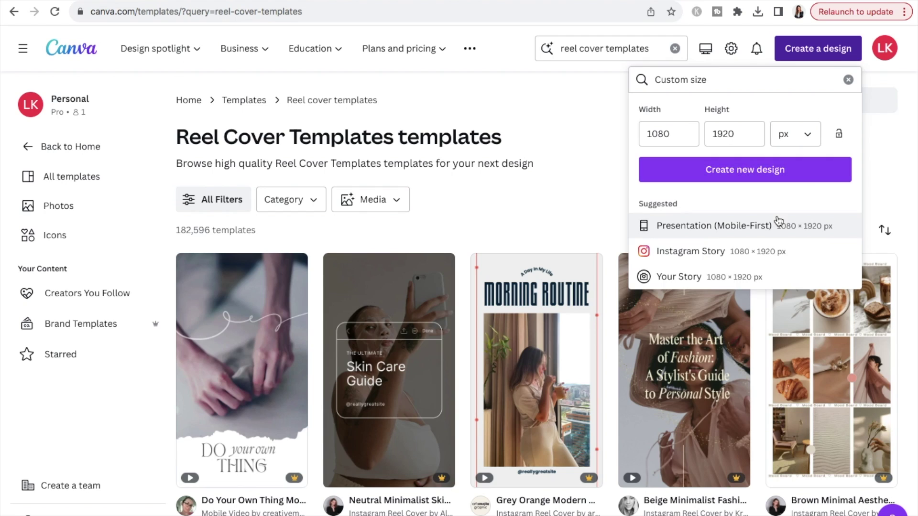
left_click(748, 173)
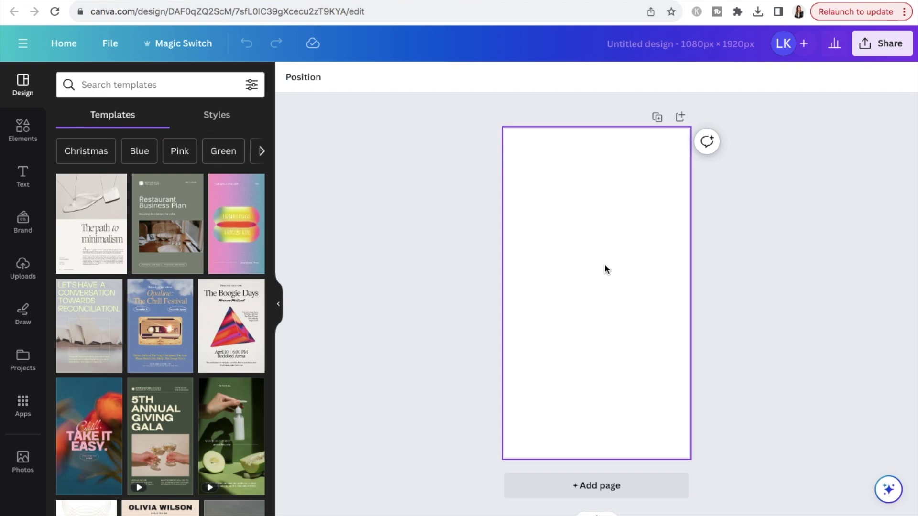
- Search the background colours for "baby blue" and fill the page with the muted blue from the Captured Moments palette
left_click(596, 245)
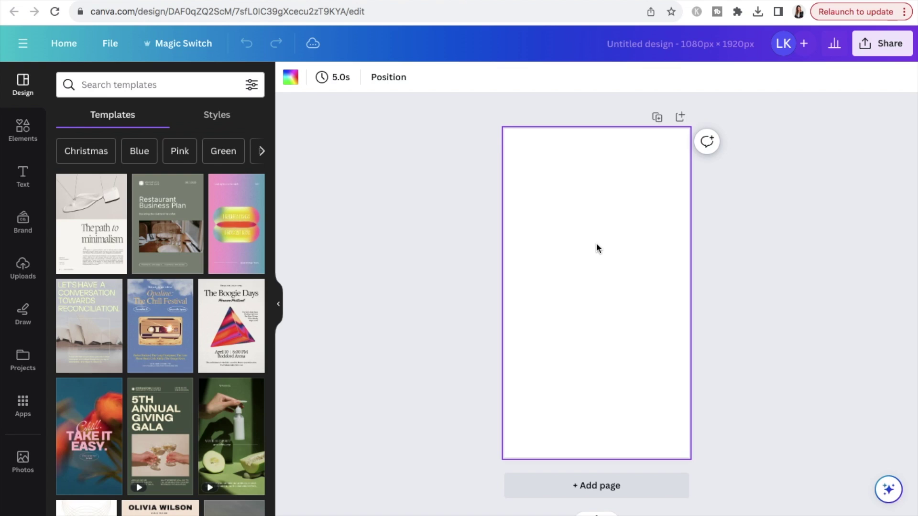
left_click(292, 81)
left_click(163, 84)
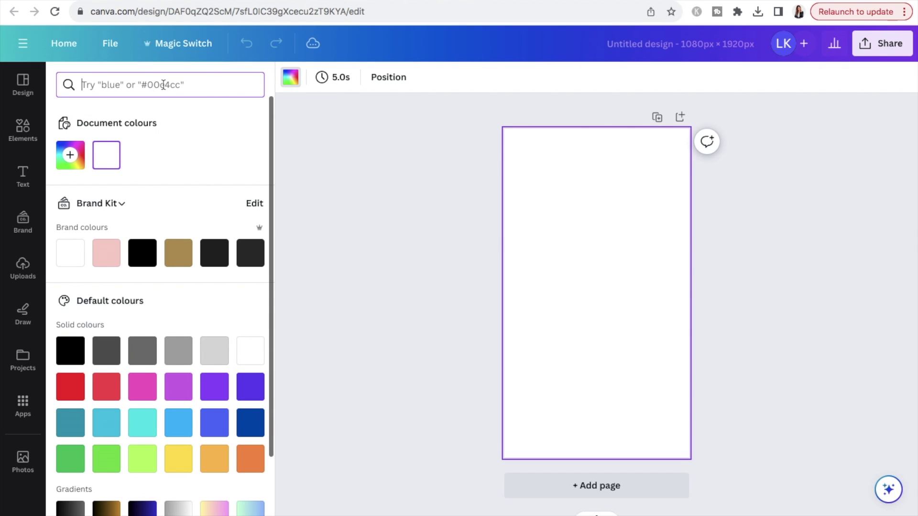
type("baby")
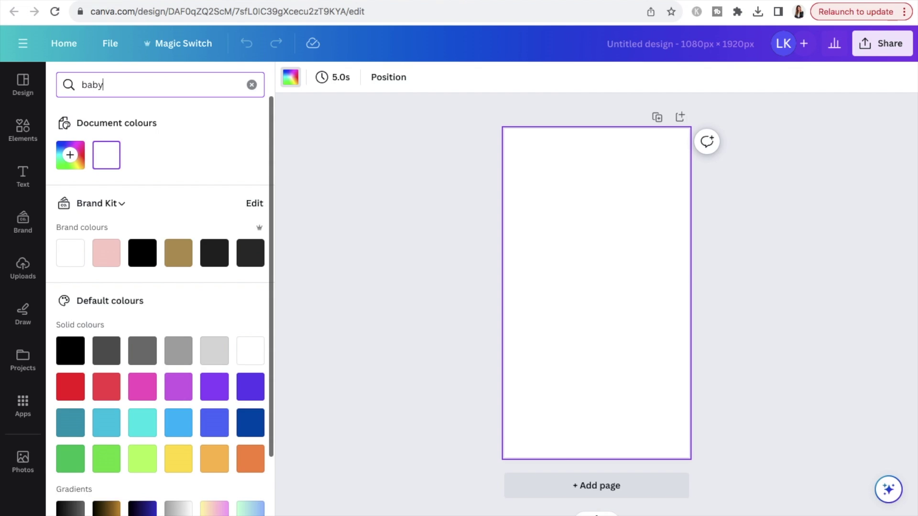
type(" blue")
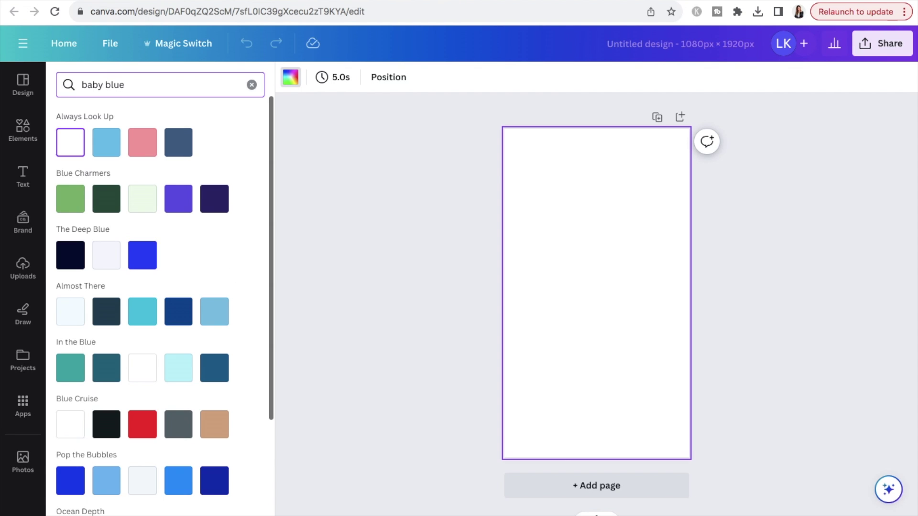
scroll(244, 205, "down", 2)
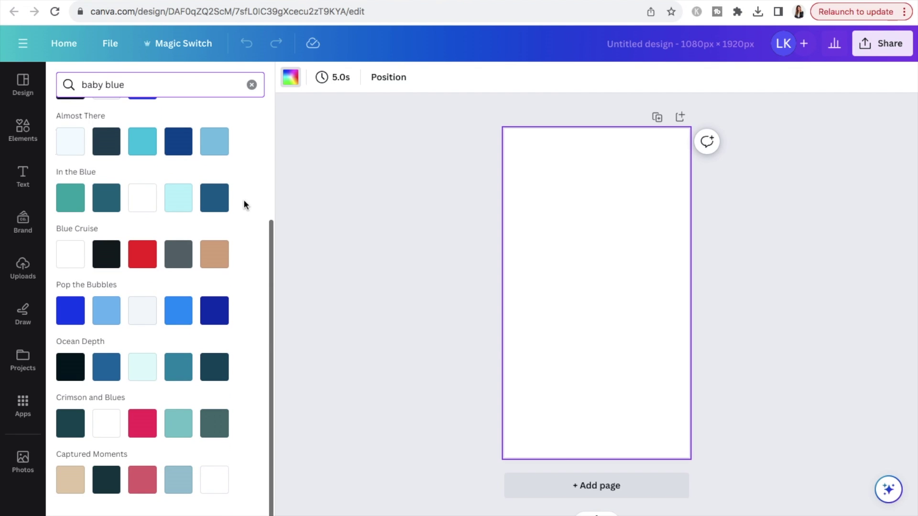
left_click(180, 487)
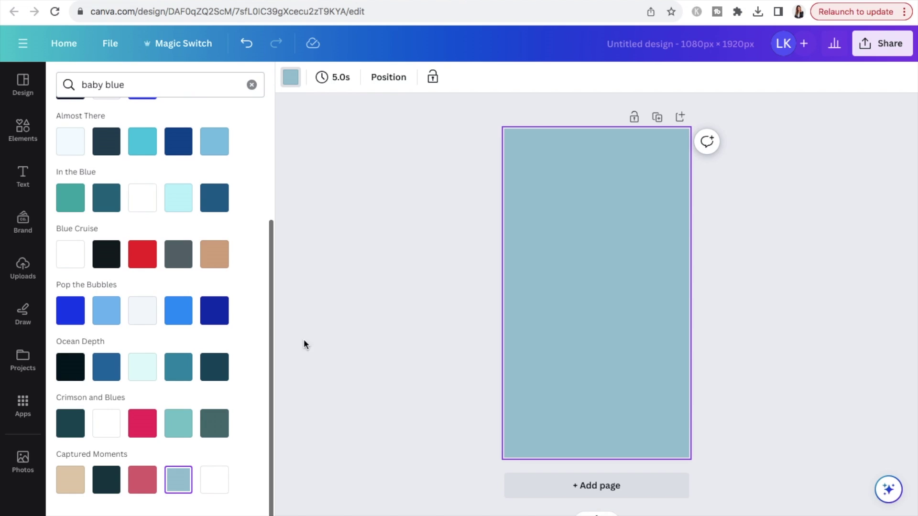
- Clear the "baby blue" colour search and look through the document, brand, default and gradient colours
scroll(264, 334, "up", 4)
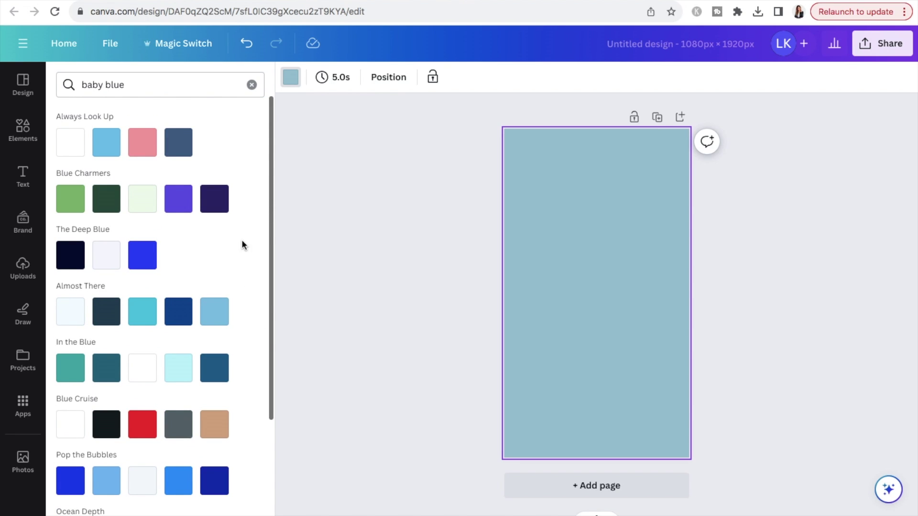
left_click(251, 85)
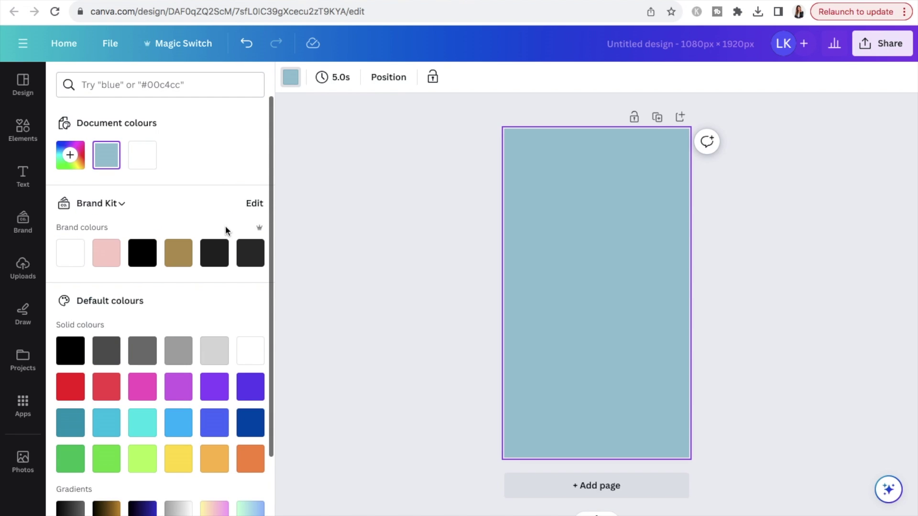
scroll(225, 229, "down", 2)
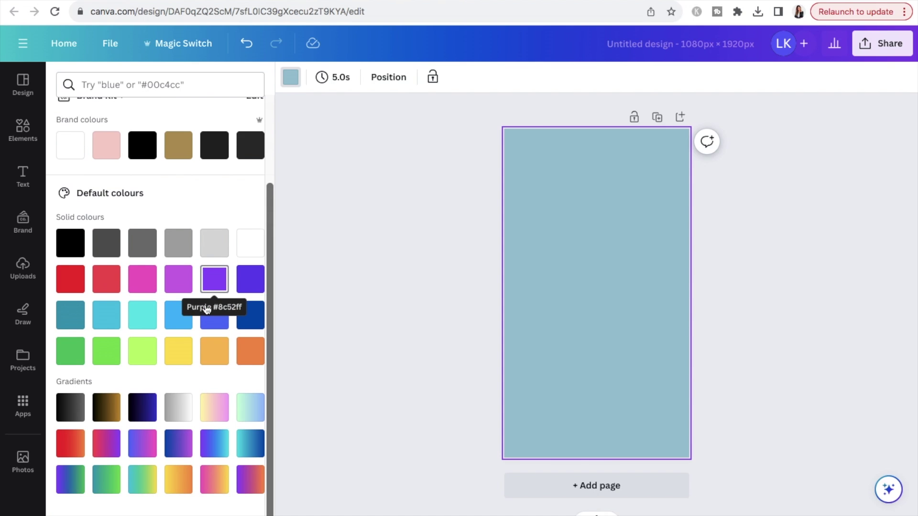
scroll(204, 309, "up", 2)
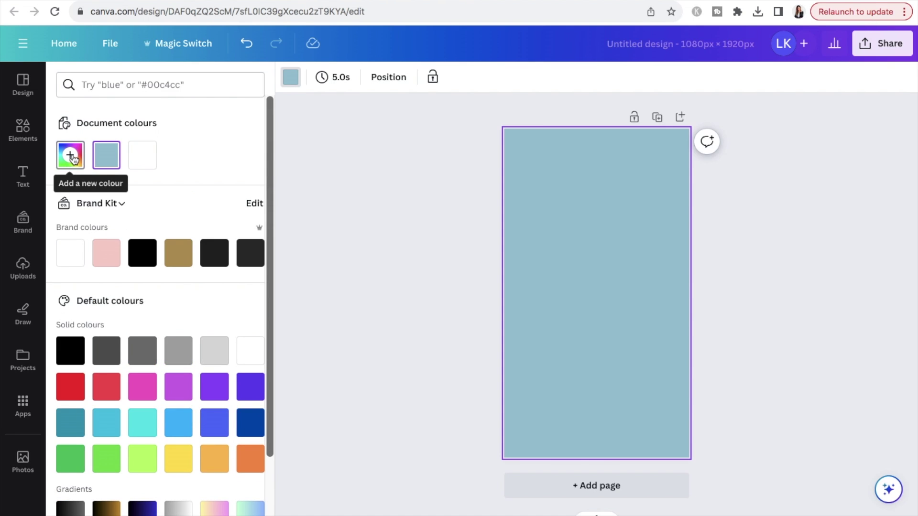
- Search the background colours for "taupe" and look through the suggested palettes
left_click(146, 89)
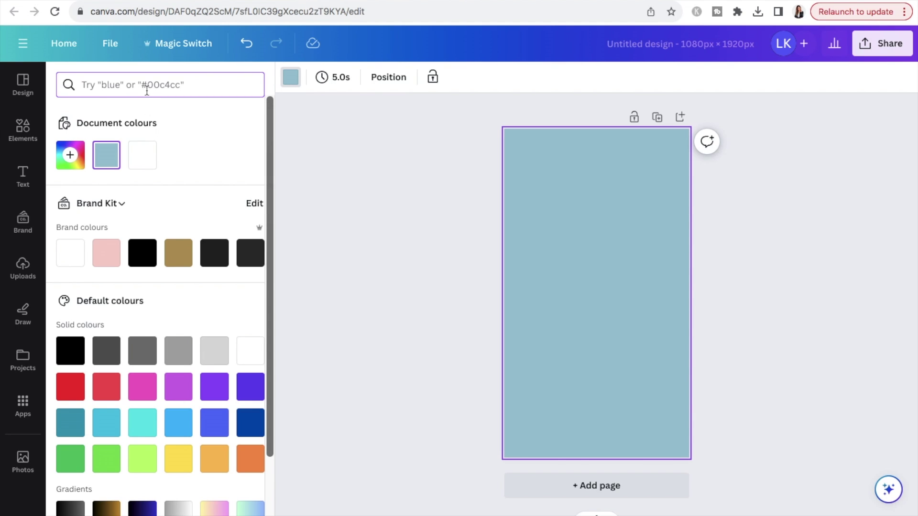
type("tau")
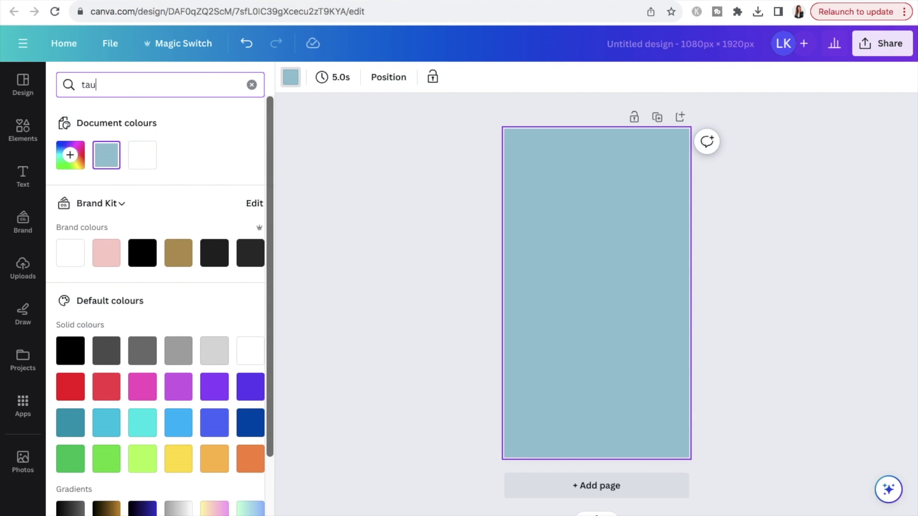
type("pe")
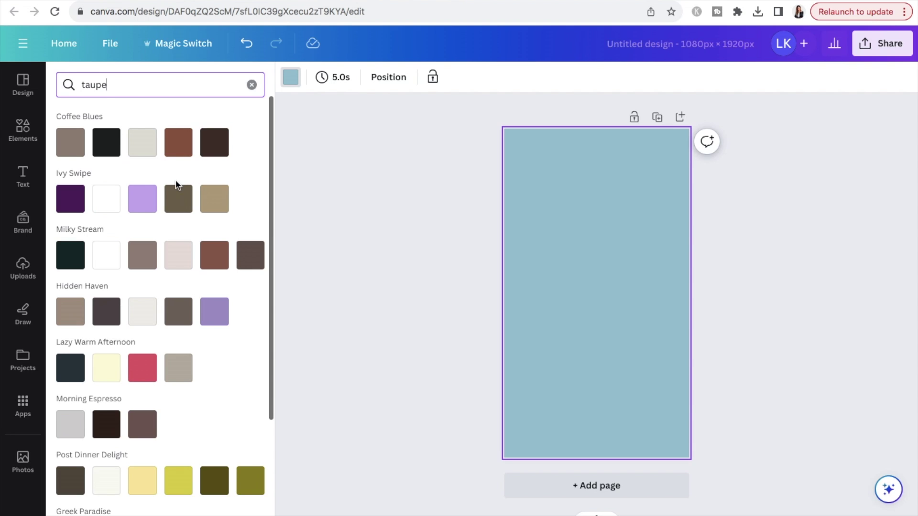
scroll(241, 163, "down", 4)
scroll(241, 162, "up", 4)
scroll(245, 187, "down", 3)
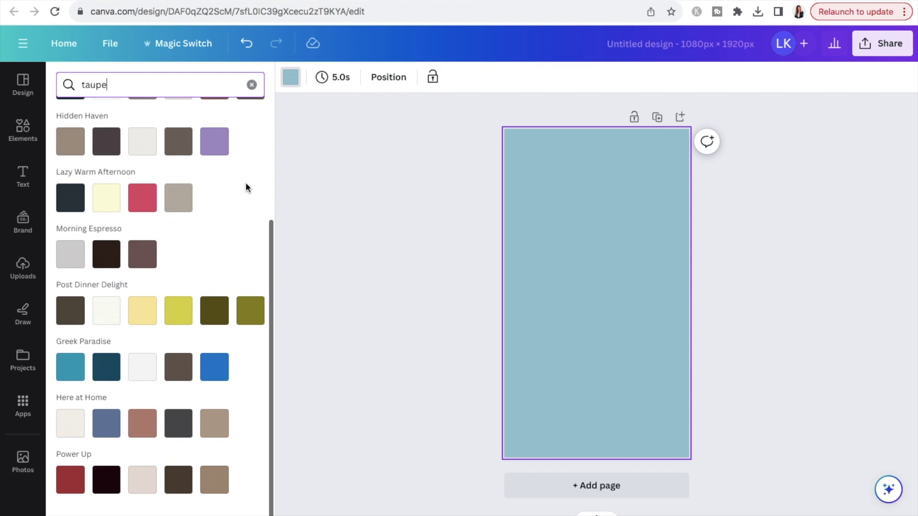
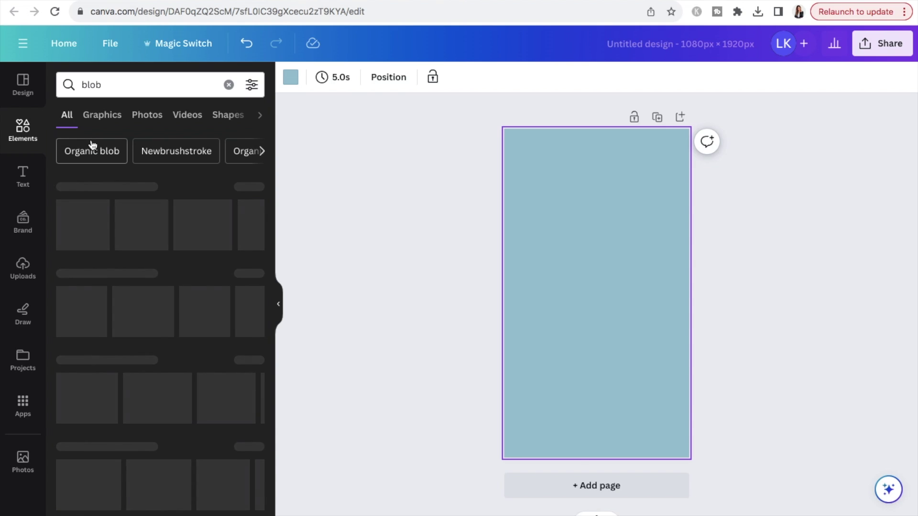
- Filter the "blob" element results to show free items only
left_click(252, 86)
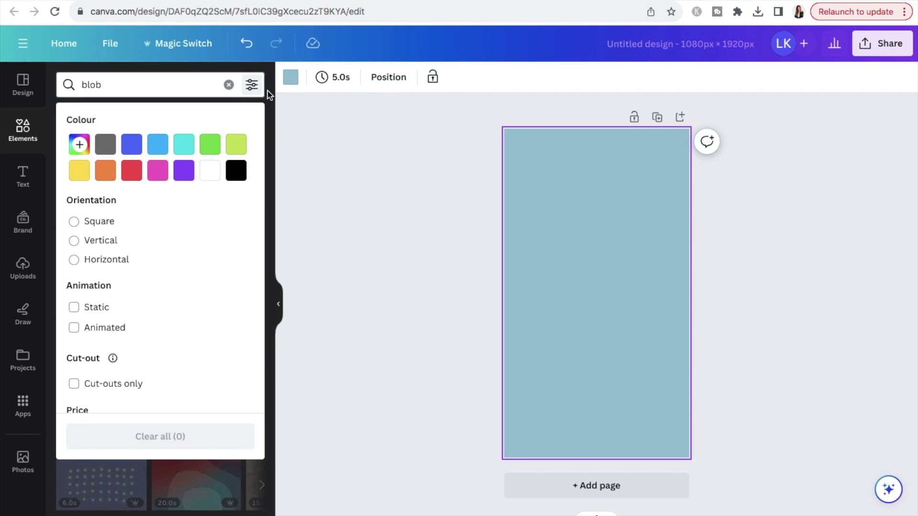
scroll(153, 224, "down", 2)
left_click(74, 372)
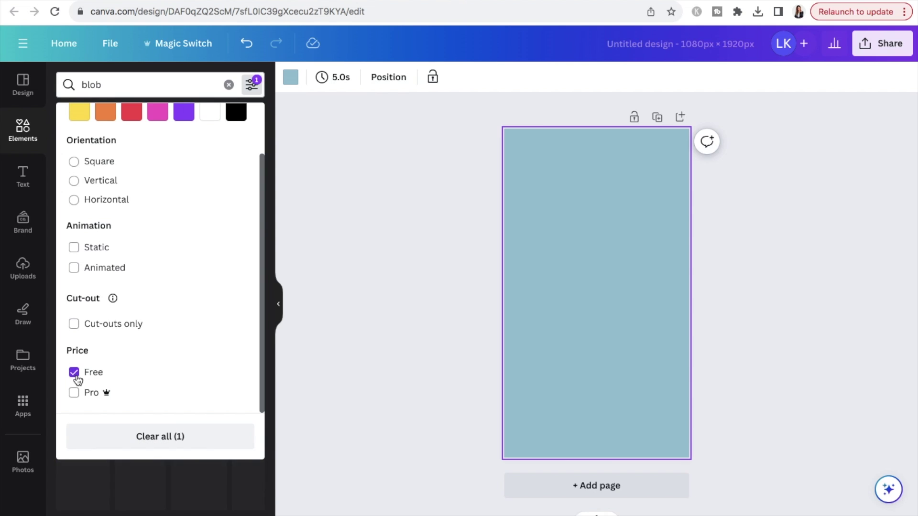
left_click(363, 205)
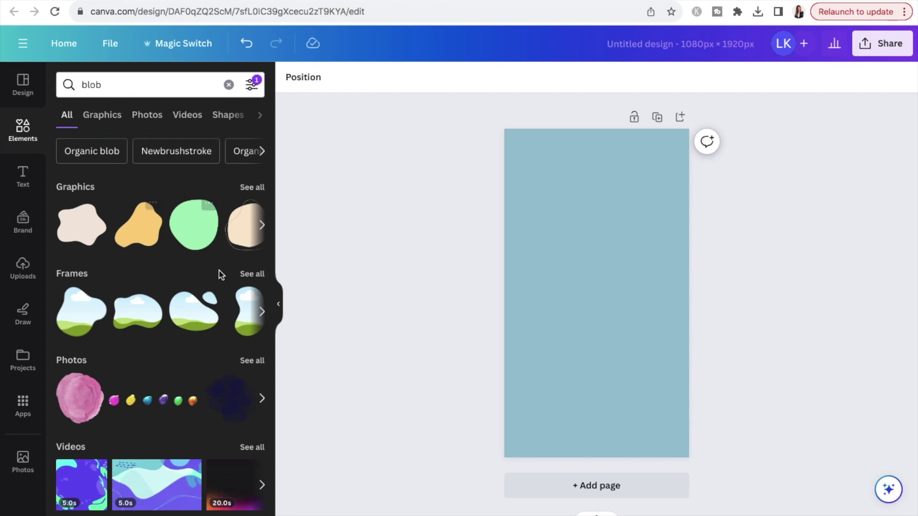
- Insert the tan blob graphic with brown outlines from the full graphics results, move it to the page's upper right and enlarge it
left_click(251, 189)
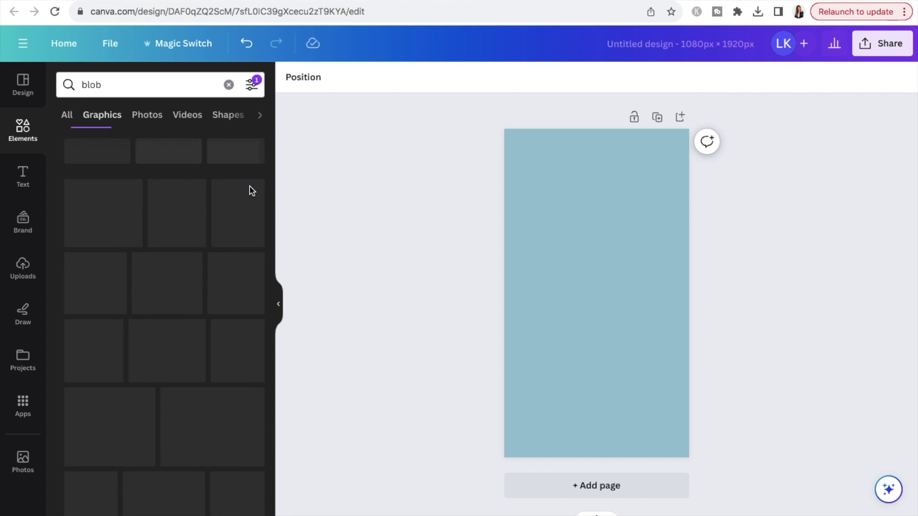
scroll(181, 245, "down", 3)
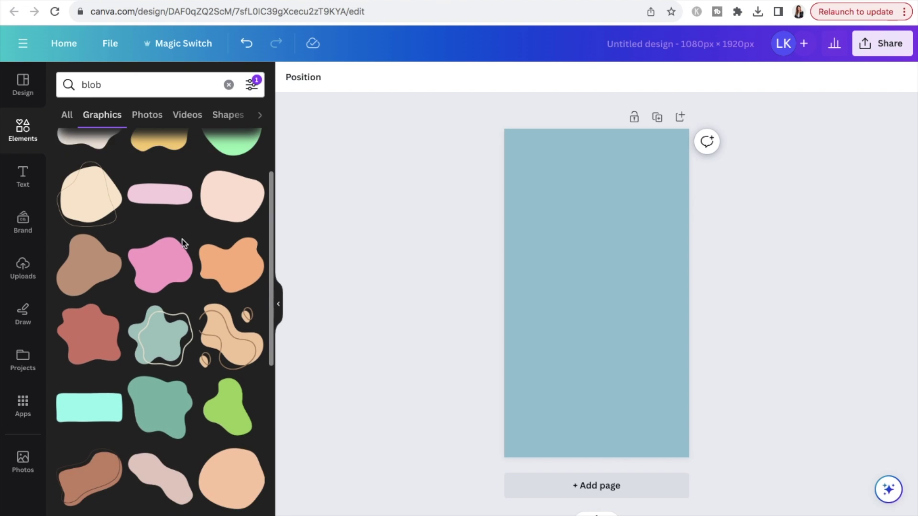
left_click(229, 336)
left_click_drag(573, 280, 617, 178)
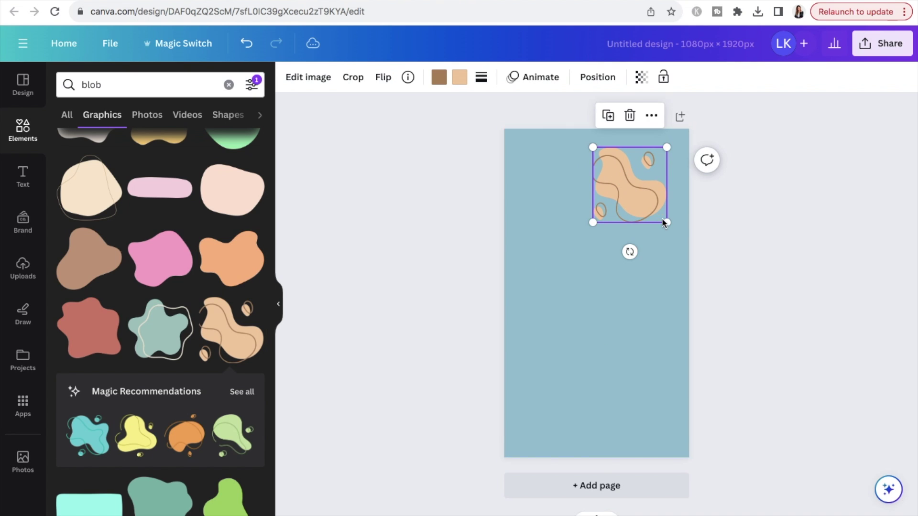
mouse_move(666, 222)
left_mouse_down()
mouse_move(696, 241)
mouse_move(671, 211)
left_mouse_up()
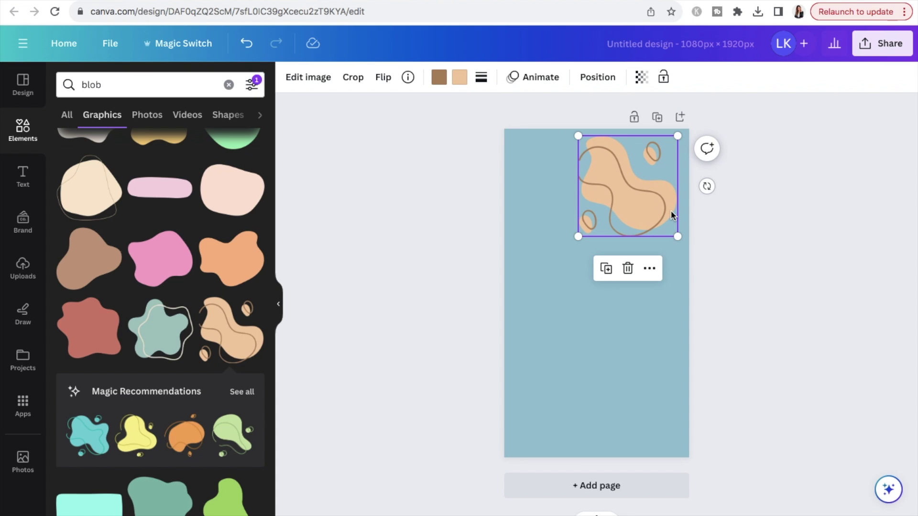
- Recolour the blob graphic with the brand pink for its fill and white for its outlines
left_click(460, 79)
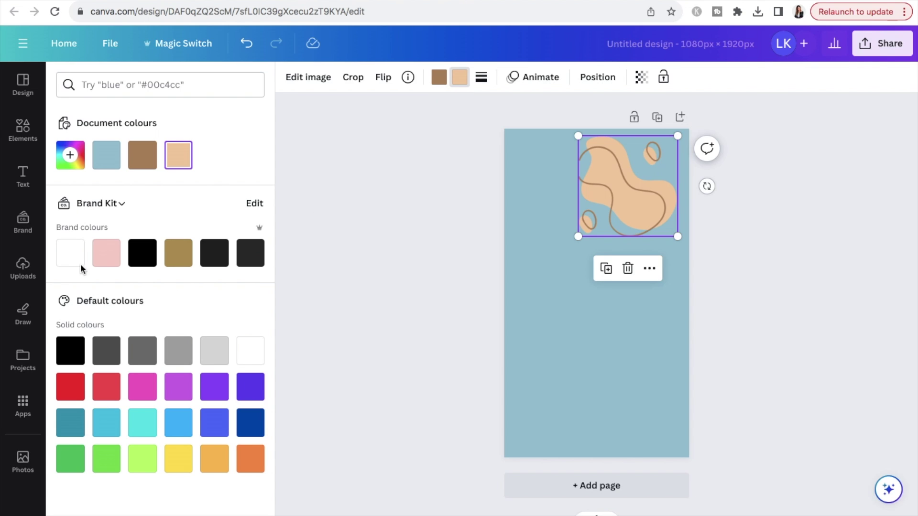
left_click(117, 262)
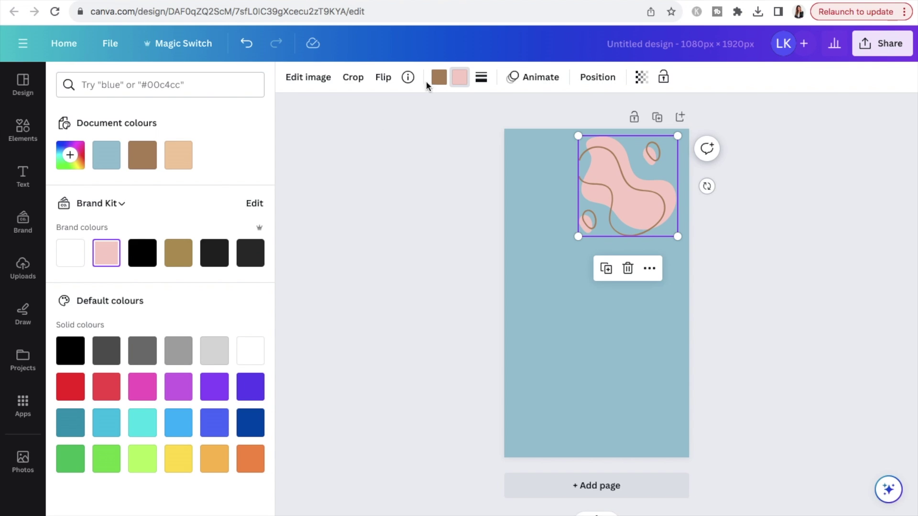
left_click(437, 84)
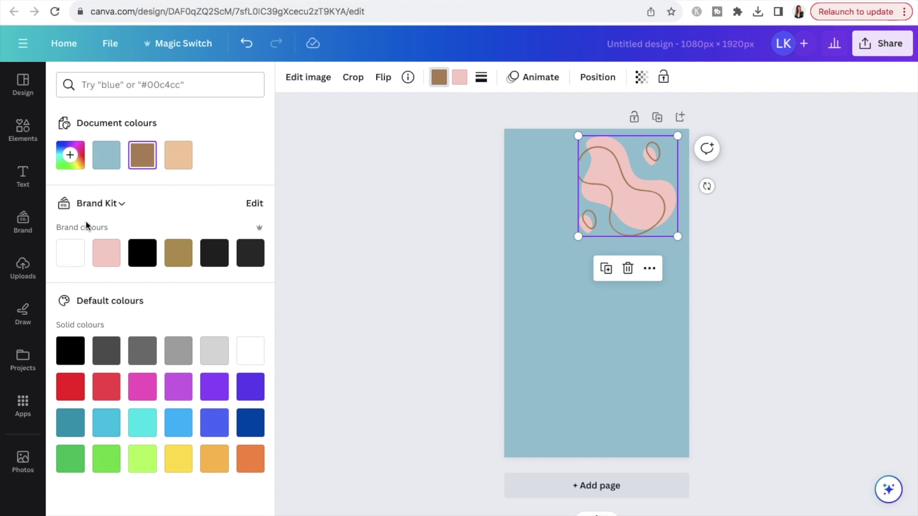
left_click(75, 259)
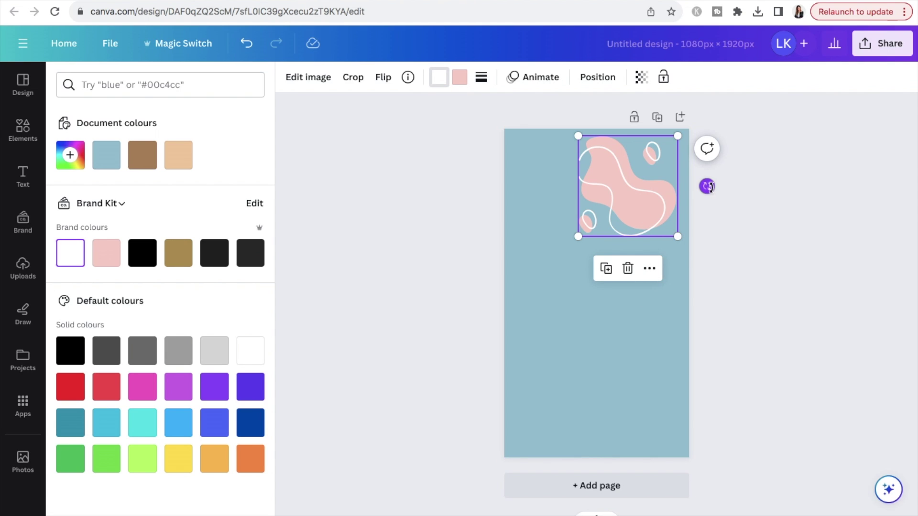
- Rotate the pink blob slightly anticlockwise and shift it into the page's upper-right corner so it runs off the edge
left_click_drag(707, 186, 705, 169)
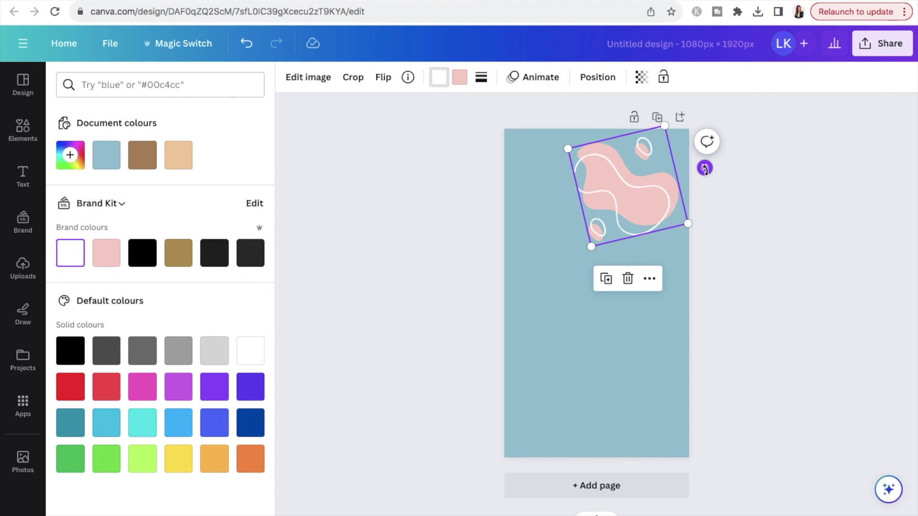
left_click_drag(705, 169, 703, 158)
mouse_move(653, 207)
left_mouse_down()
mouse_move(665, 199)
mouse_move(655, 202)
left_mouse_up()
left_click(535, 240)
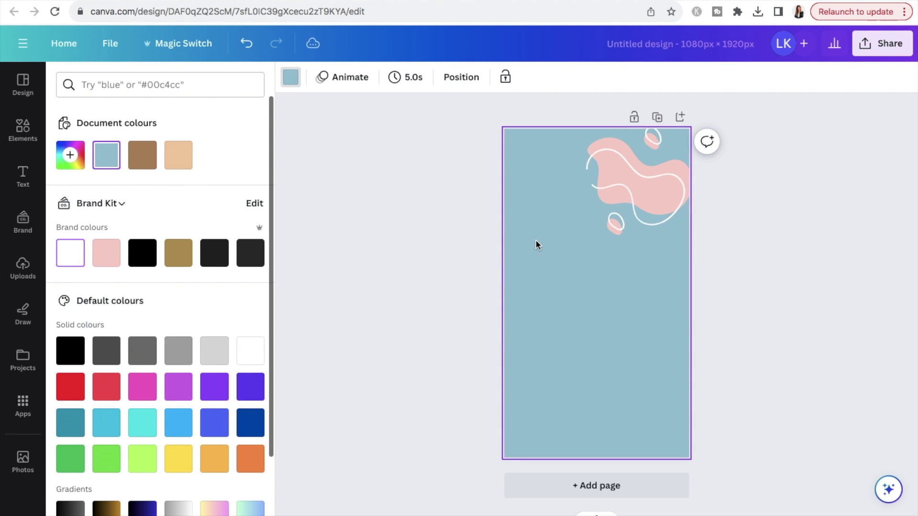
left_click(672, 164)
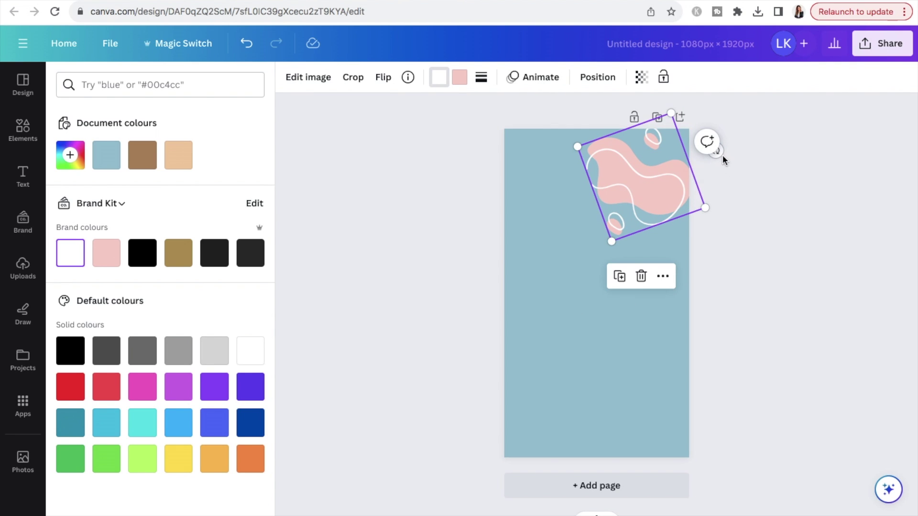
- Duplicate the pink blob and place the copy in the page's lower-left corner, running off the edge
left_click(632, 177)
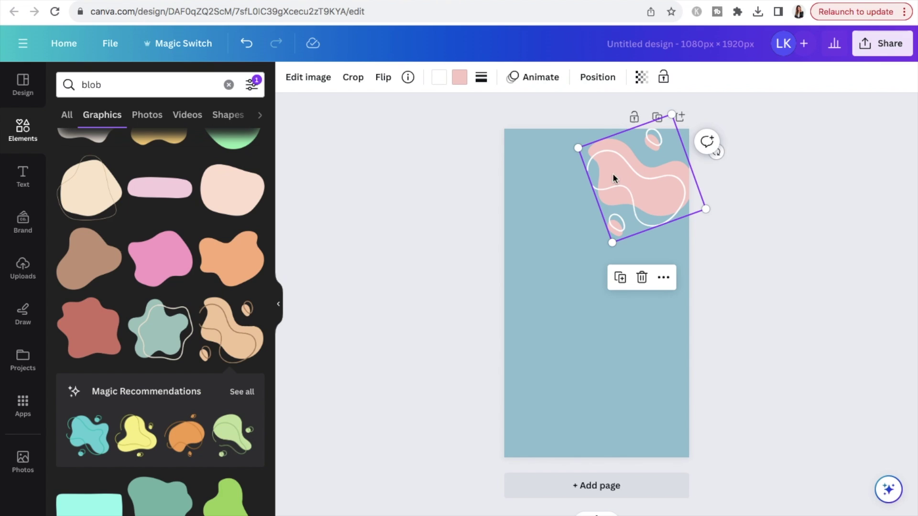
left_click(621, 281)
left_click_drag(645, 176, 552, 405)
left_click(395, 268)
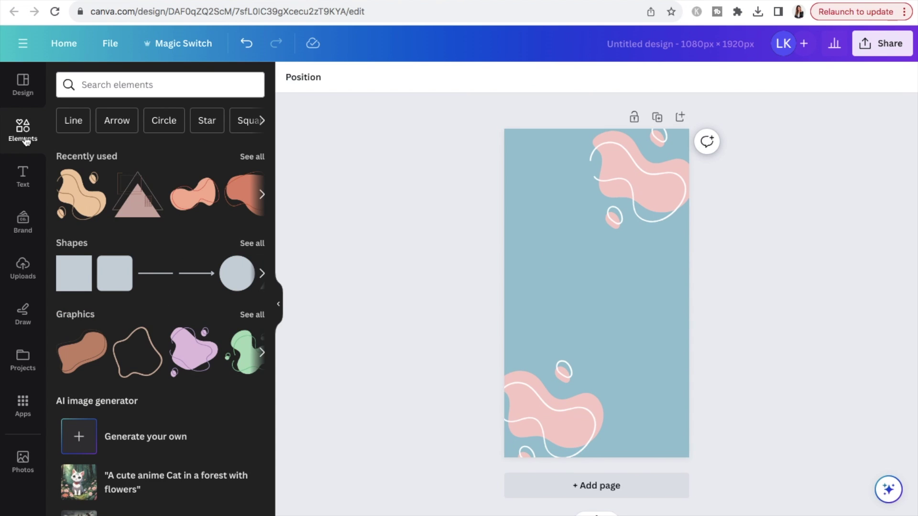
- Search the elements for "dots" and filter the results to free items only
left_click(79, 89)
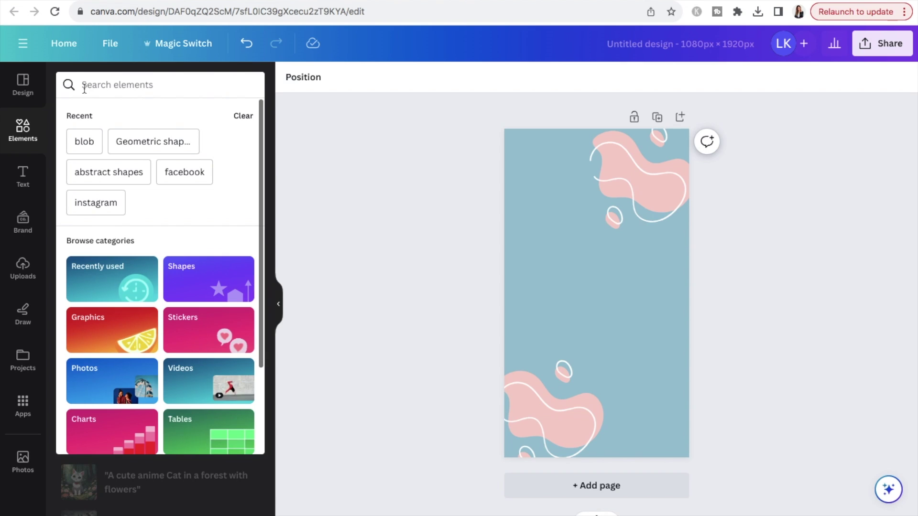
type("dots")
key("Return")
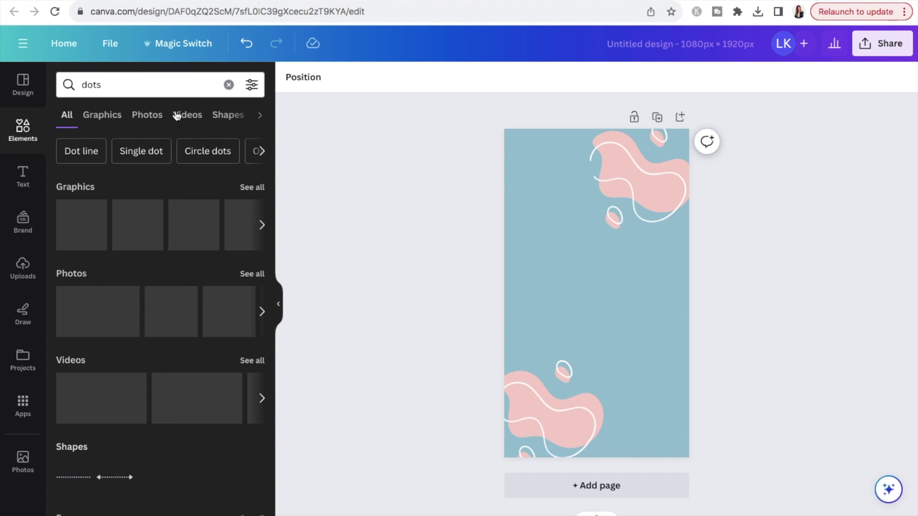
left_click(251, 85)
scroll(143, 238, "down", 2)
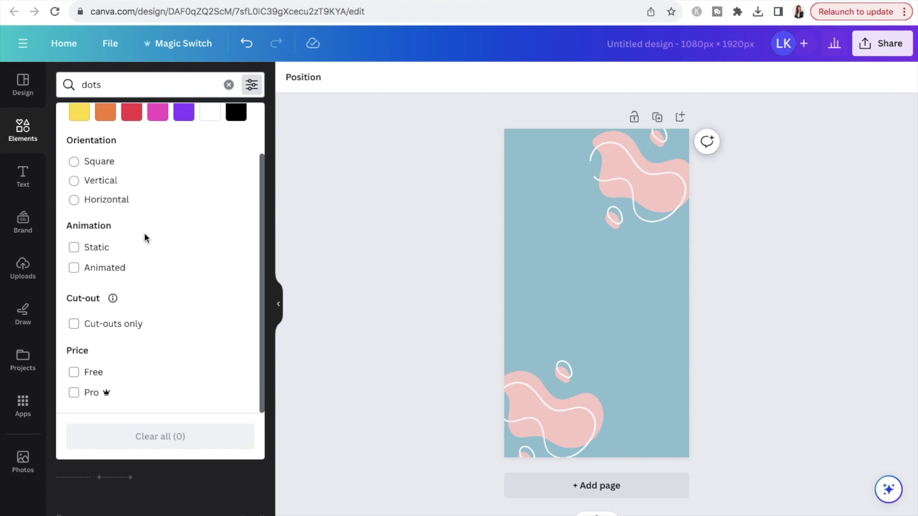
left_click(74, 372)
left_click(347, 218)
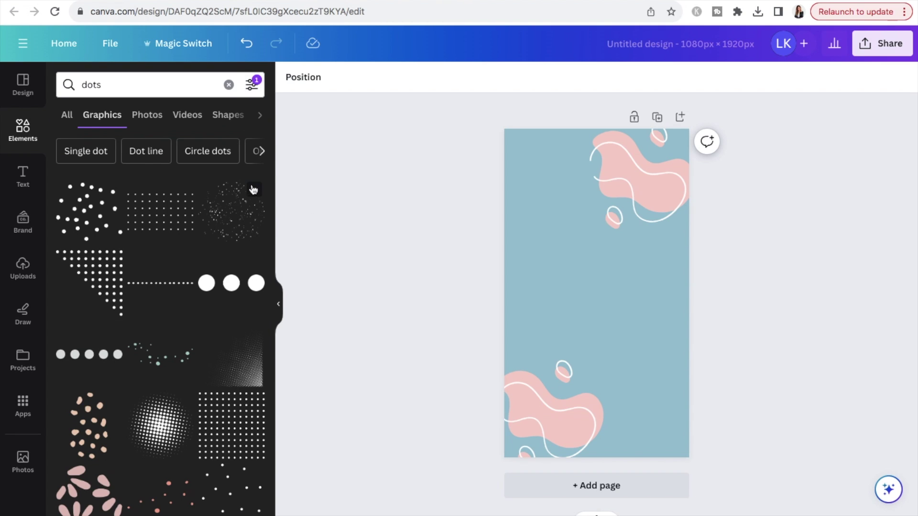
- Insert the rectangular dot grid graphic, enlarge it and recolour its dots white
left_click(158, 221)
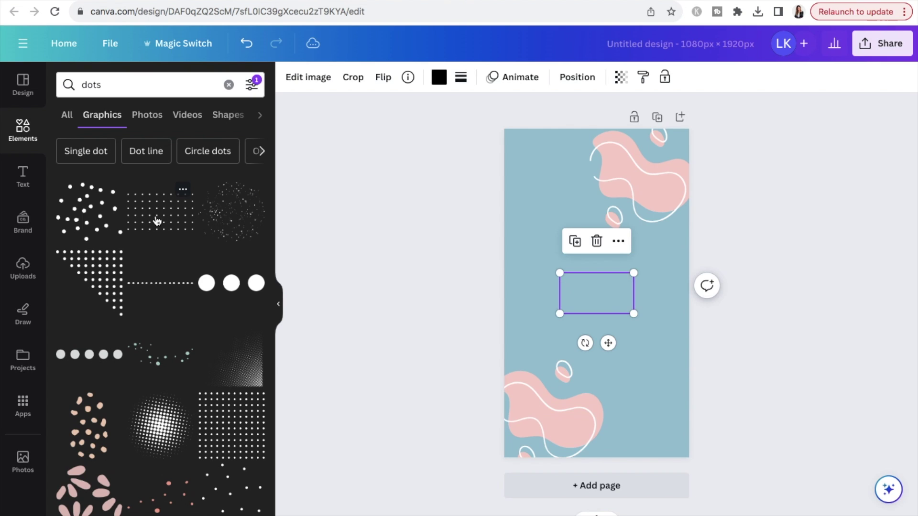
left_click_drag(635, 314, 676, 335)
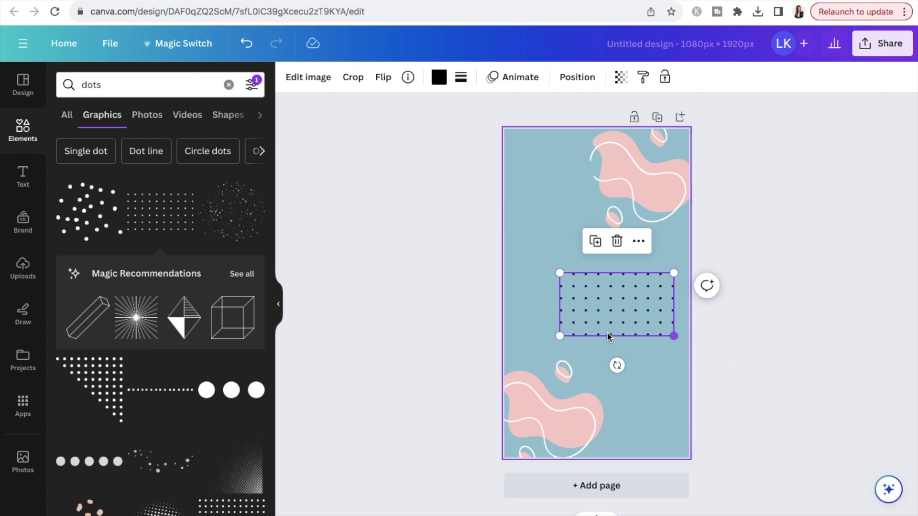
left_click(440, 79)
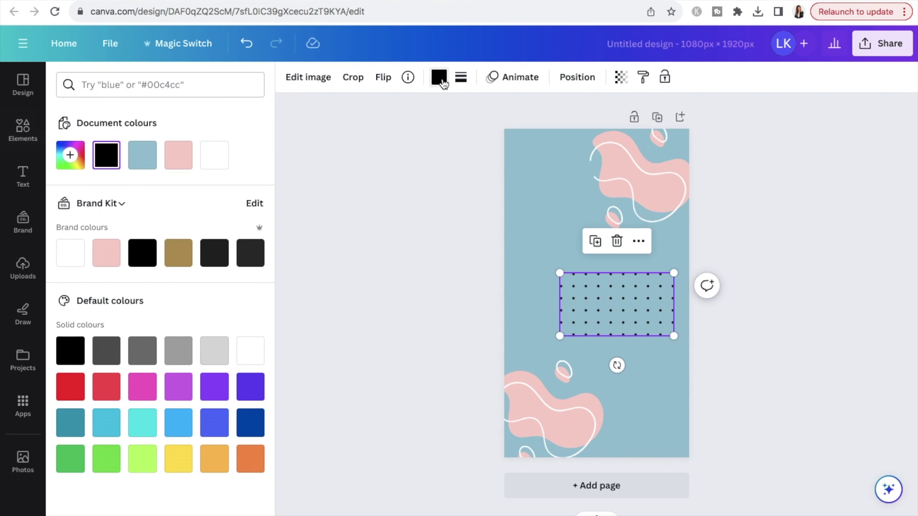
left_click(213, 159)
- Rotate the white dot grid diagonally and position it across the page's upper-left corner, overhanging the edges
left_click_drag(634, 310, 639, 231)
left_click_drag(571, 260, 616, 238)
left_click_drag(553, 204, 502, 160)
left_click(541, 157)
left_click(541, 158)
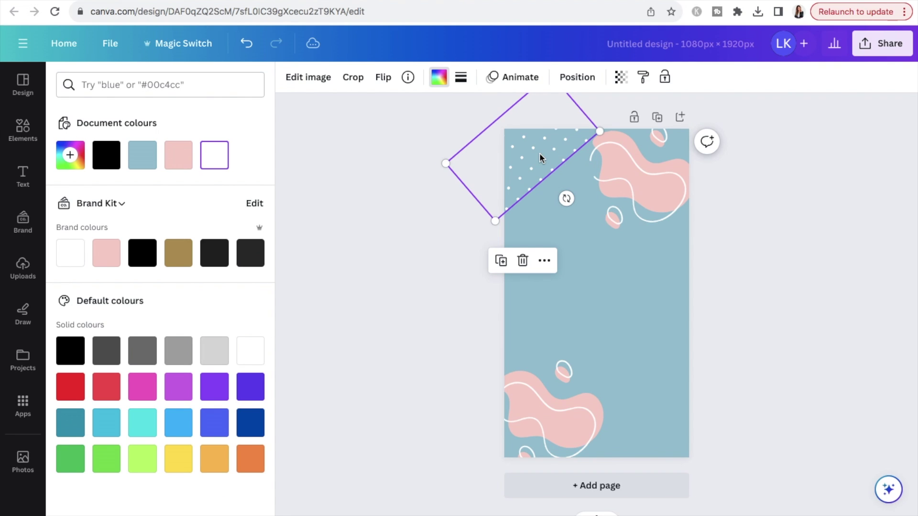
- Duplicate the white dot grid and place the copy diagonally across the page's lower-right corner
left_click(502, 264)
left_click_drag(541, 150, 676, 444)
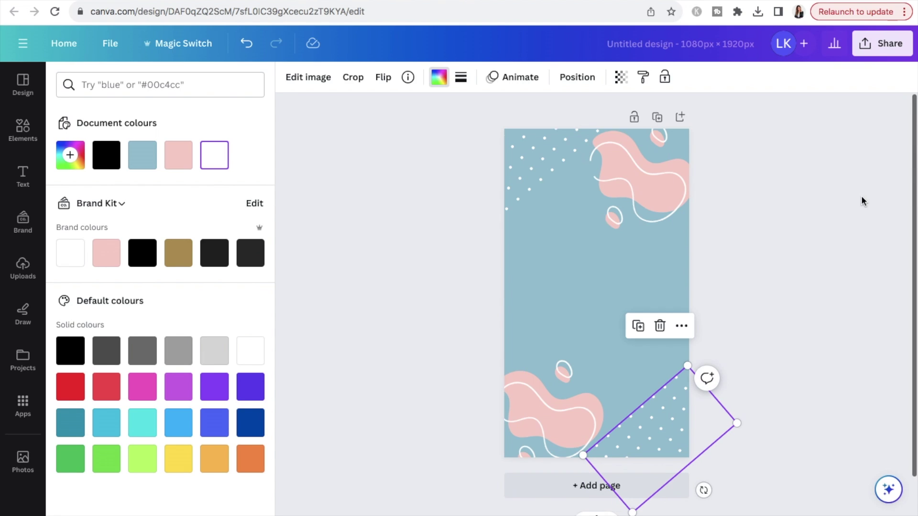
left_click(861, 199)
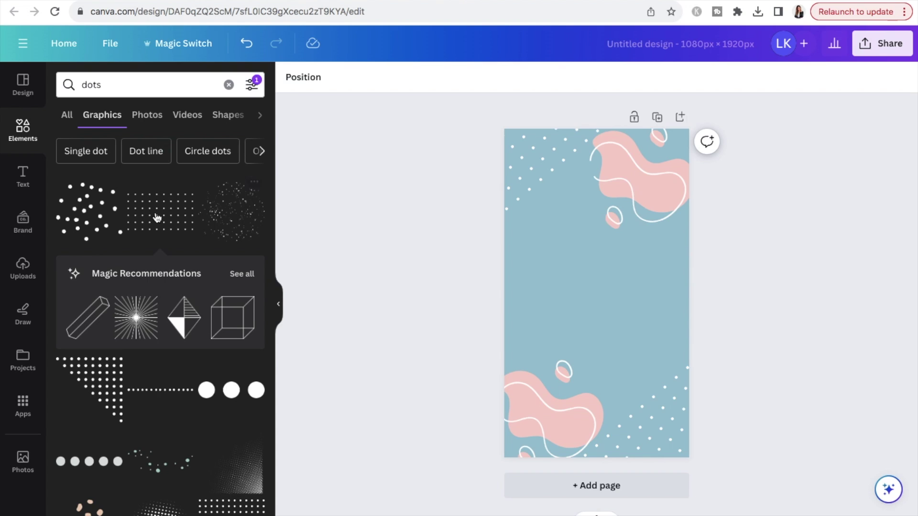
- Add two heading text boxes at the page's centre reading "3 Tips" and "How To Build a Following Online"
left_click(23, 185)
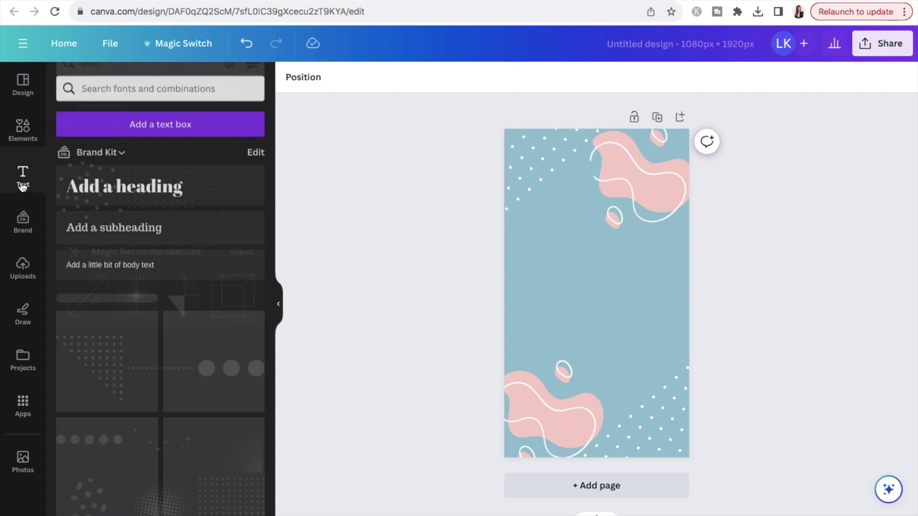
left_click(109, 186)
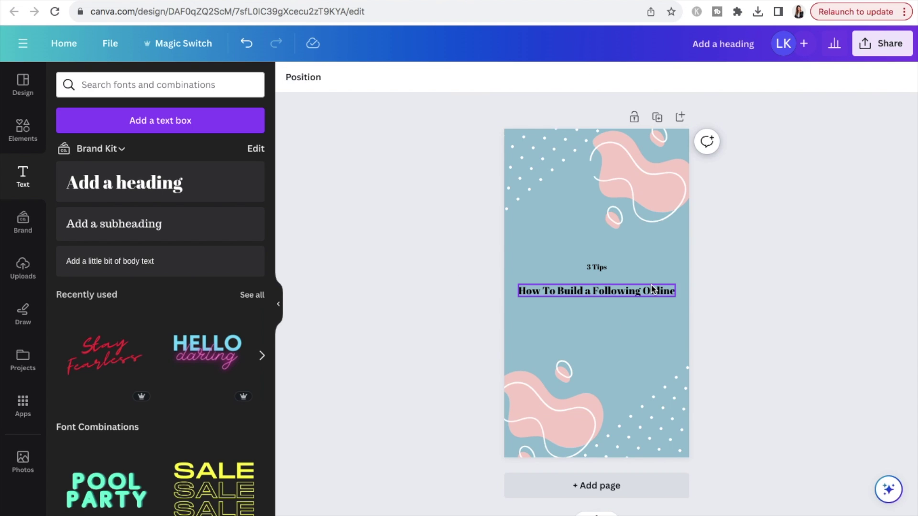
- Search the fonts for "tan" and set the "How To Build a Following Online" text in TAN Headline
left_click(651, 289)
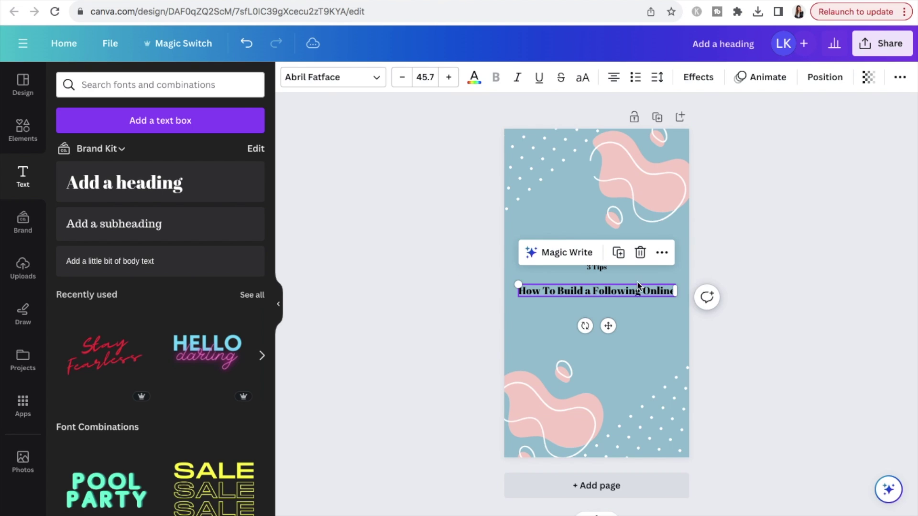
left_click(378, 78)
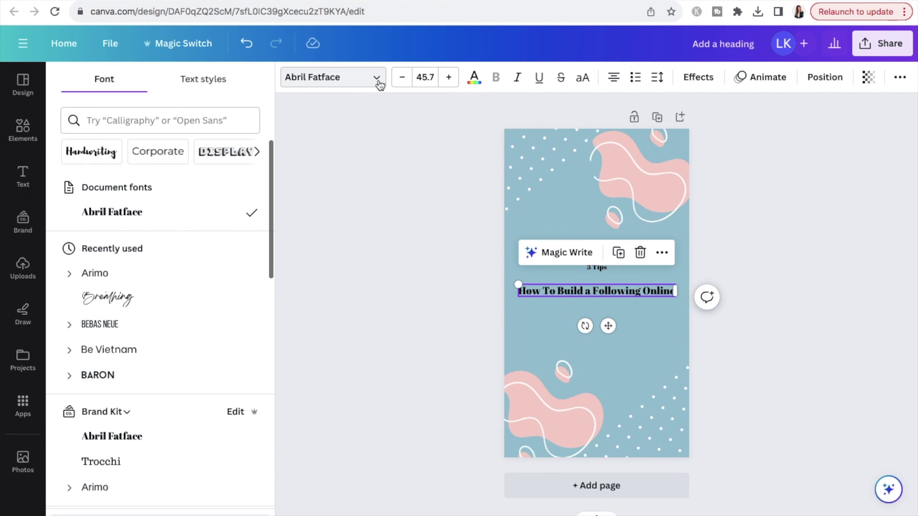
left_click(204, 123)
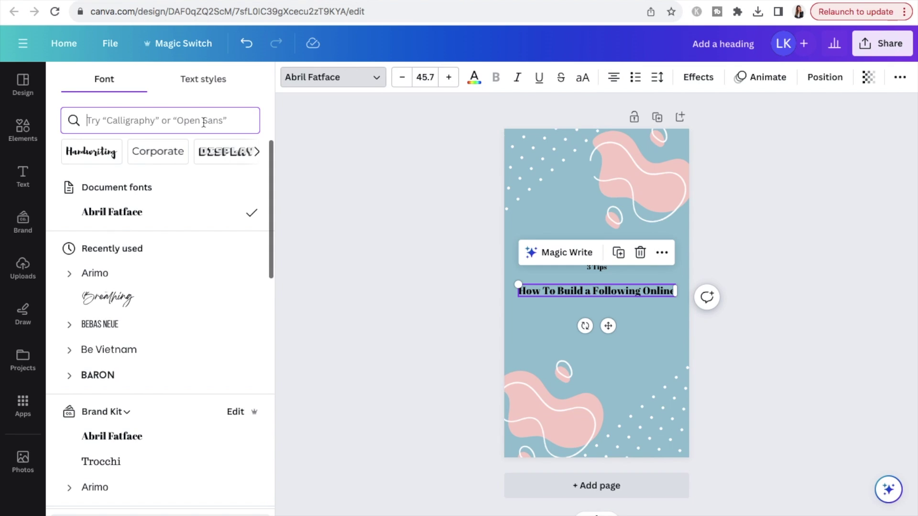
type("tan")
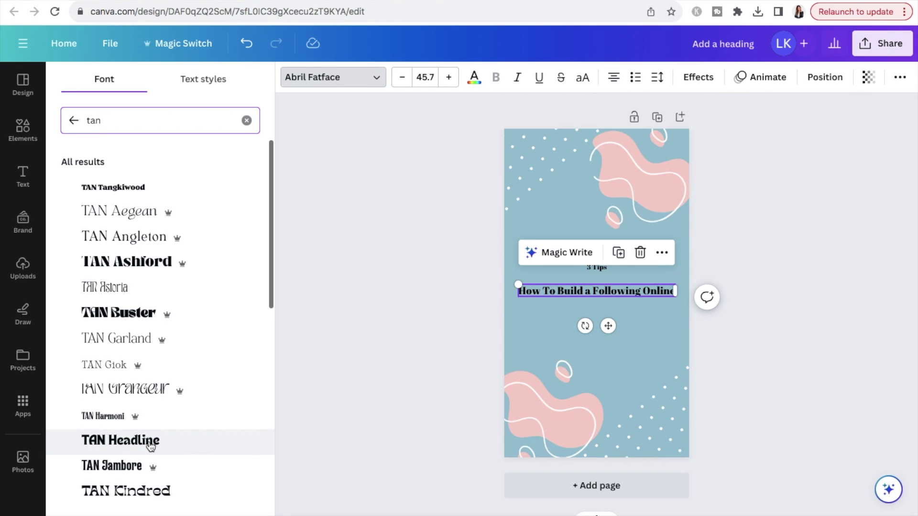
left_click(151, 447)
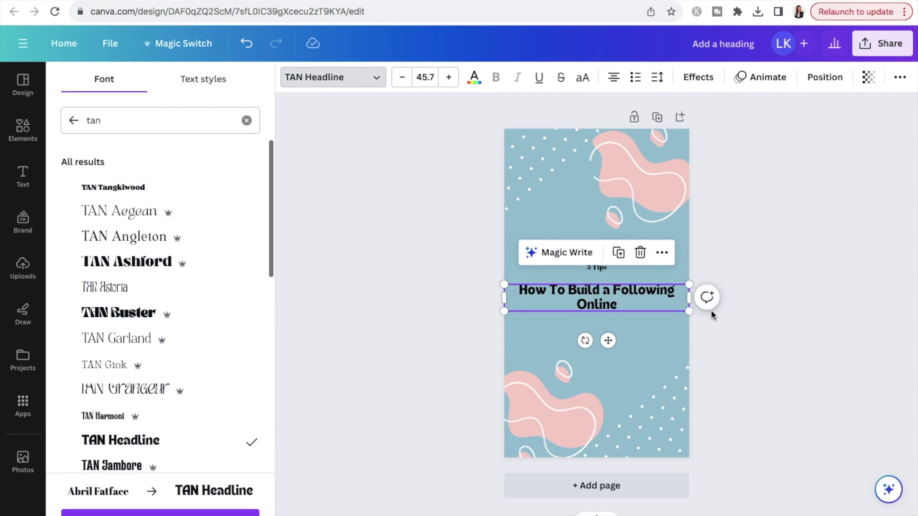
- Narrow the "How To Build a Following Online" text box so it wraps after "Build a", and enlarge the text to size 55
left_click_drag(691, 297, 652, 302)
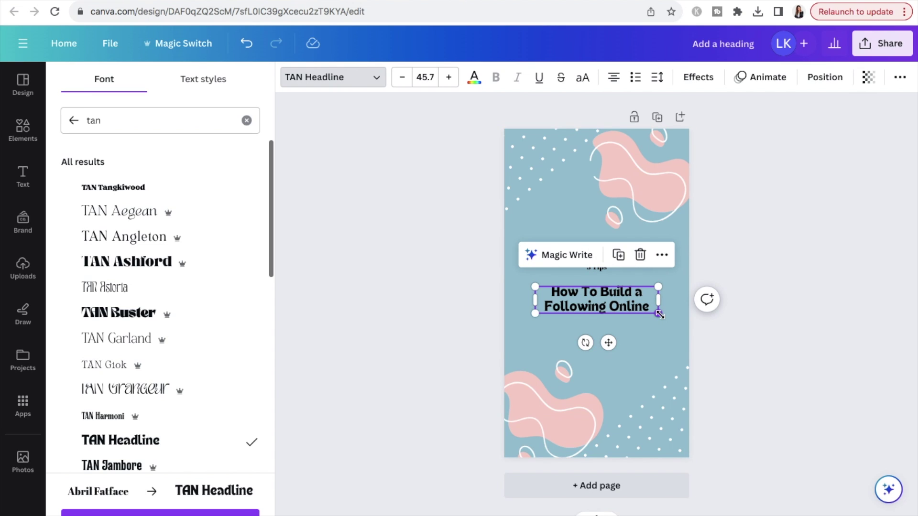
left_click_drag(660, 315, 671, 317)
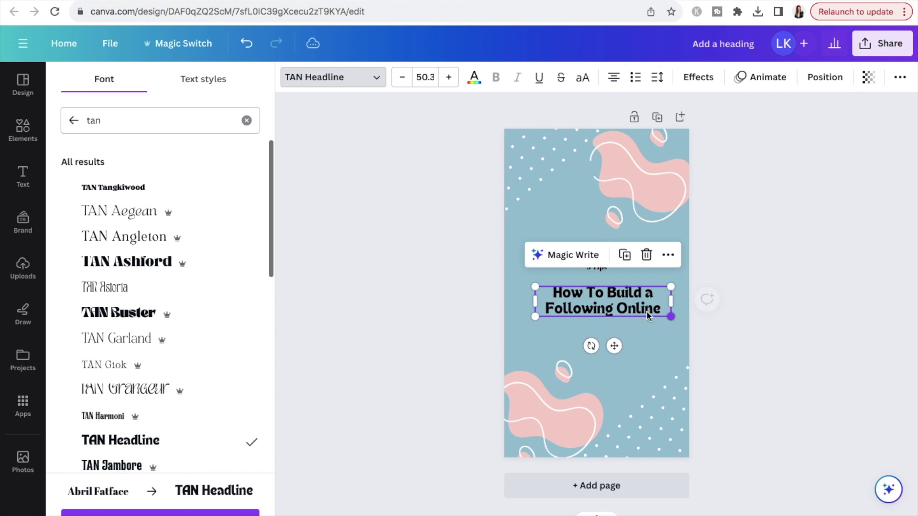
left_click_drag(535, 286, 523, 284)
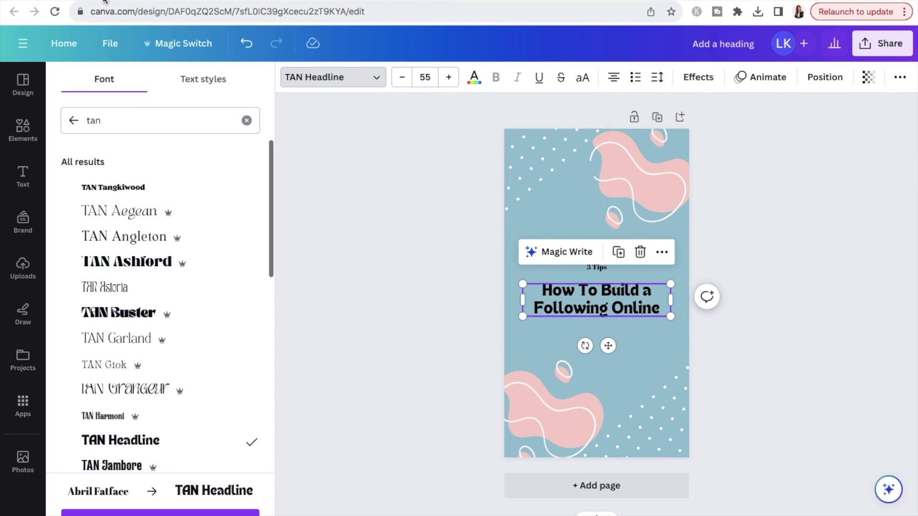
- Enlarge the "3 Tips" text to about size 71.4, set it in TAN Headline and centre it above the title
left_click(596, 267)
mouse_move(578, 243)
left_mouse_down()
mouse_move(550, 220)
mouse_move(568, 243)
mouse_move(562, 238)
left_mouse_up()
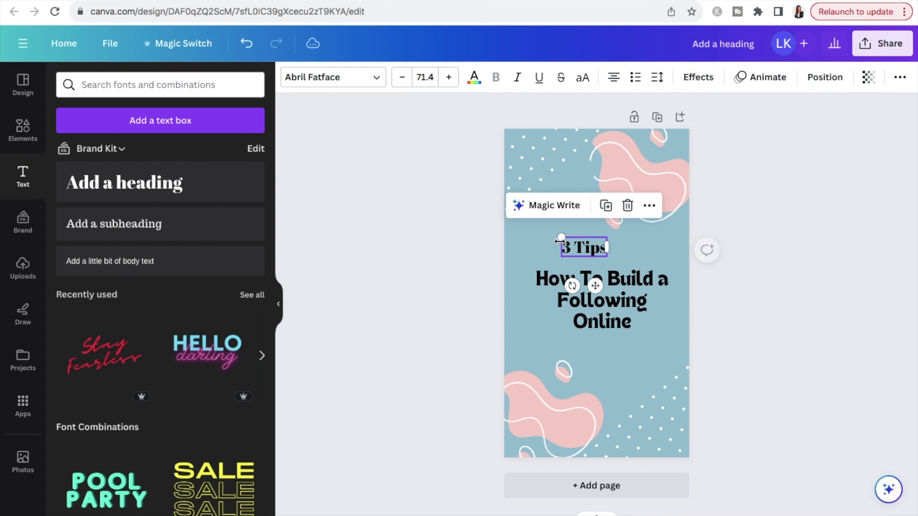
left_click(343, 85)
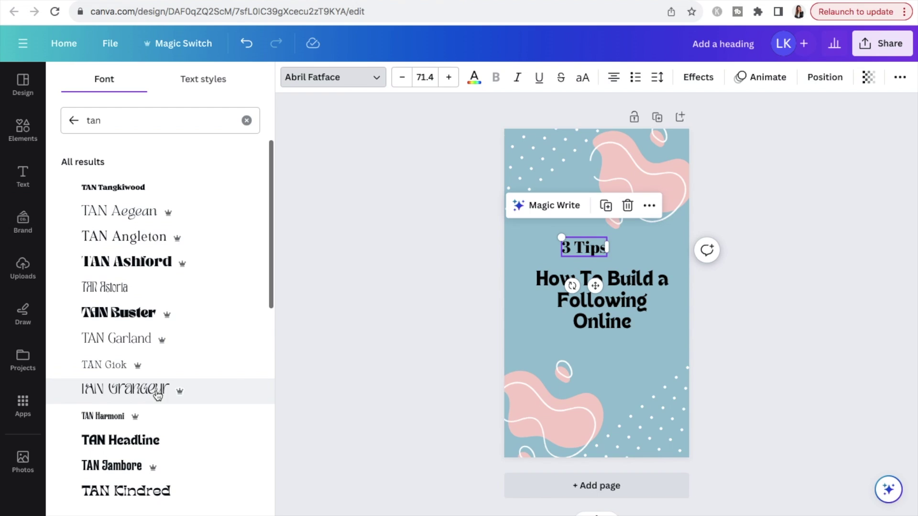
left_click(152, 439)
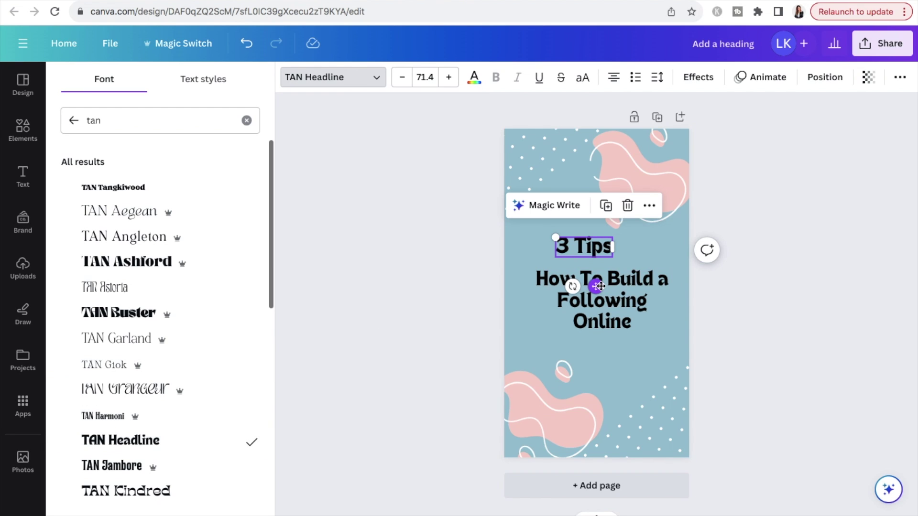
left_click_drag(596, 286, 608, 292)
left_click(736, 270)
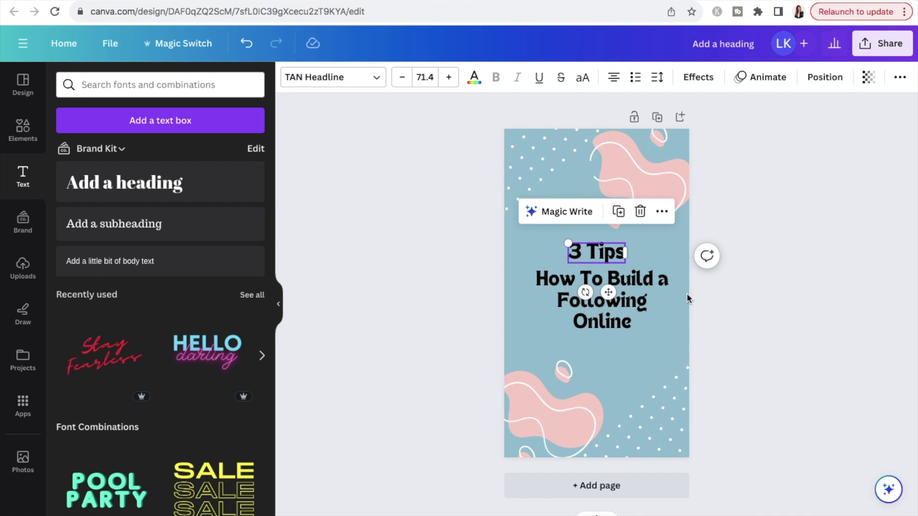
left_click(779, 213)
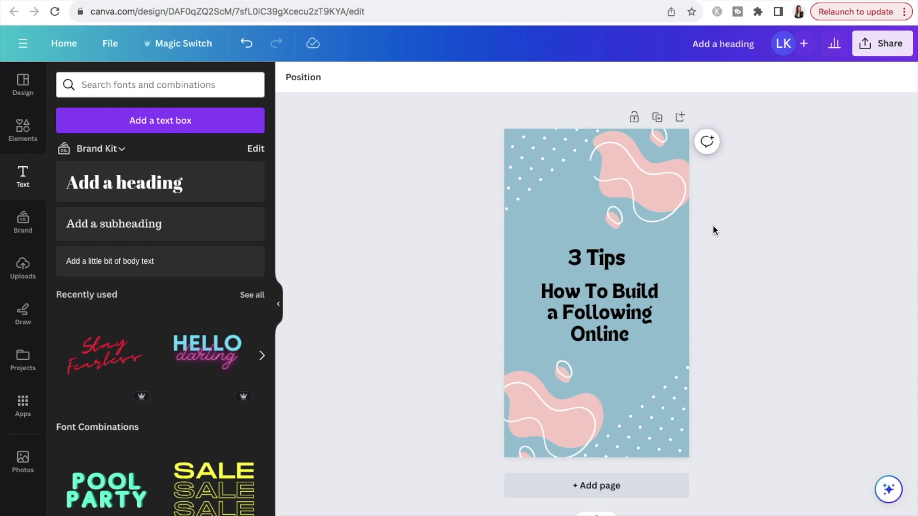
- Recolour the "How To Build a Following Online" text white
left_click(618, 298)
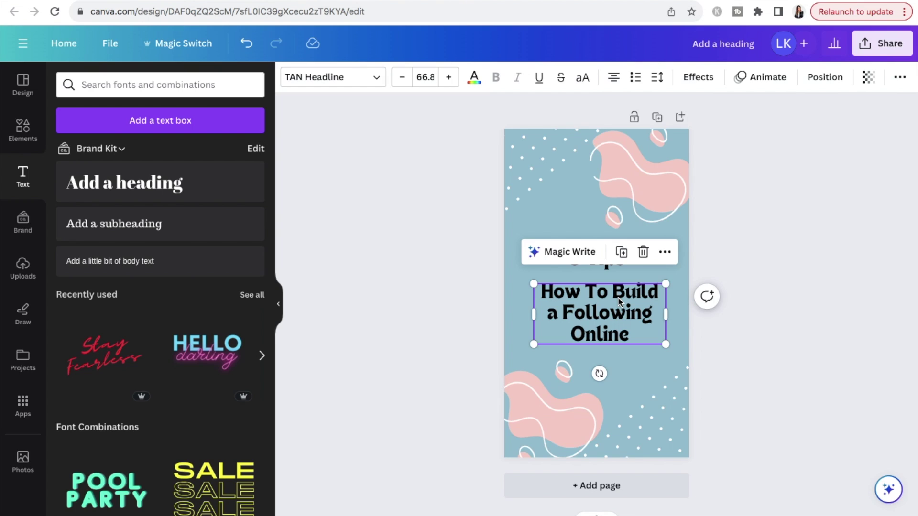
left_click(475, 79)
left_click(75, 255)
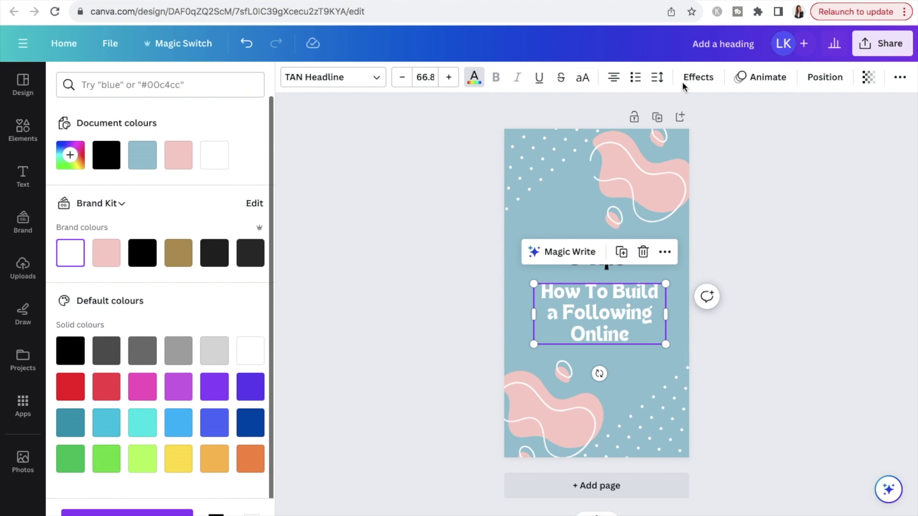
- Apply the Shadow effect to the "How To Build a Following Online" text with black as the shadow colour
left_click(701, 77)
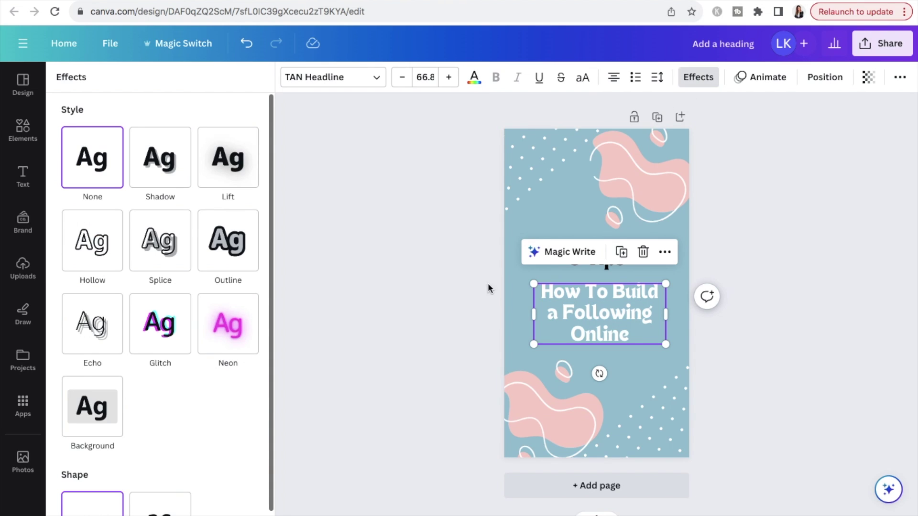
left_click(163, 175)
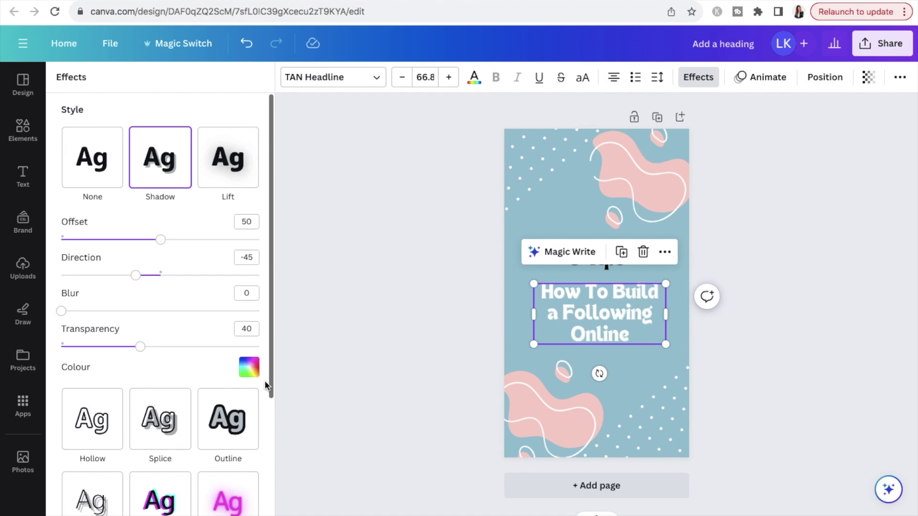
left_click(249, 367)
left_click(111, 205)
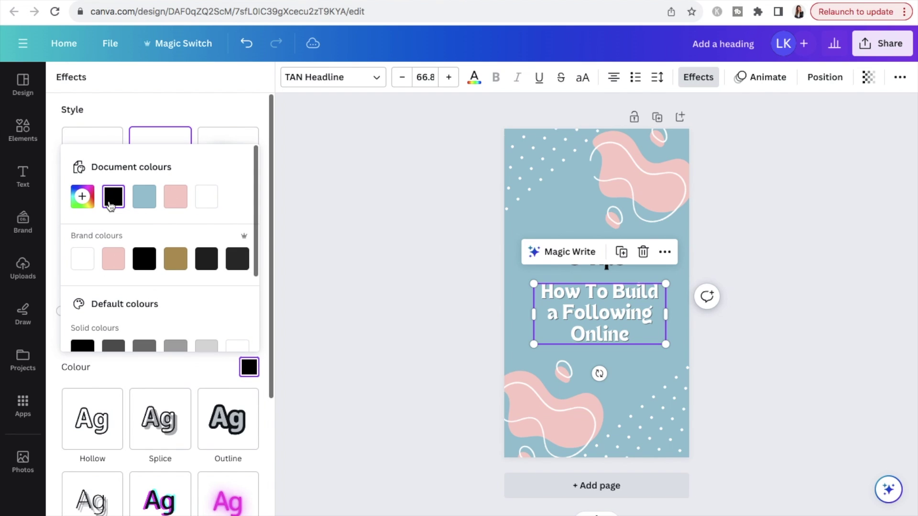
left_click(798, 206)
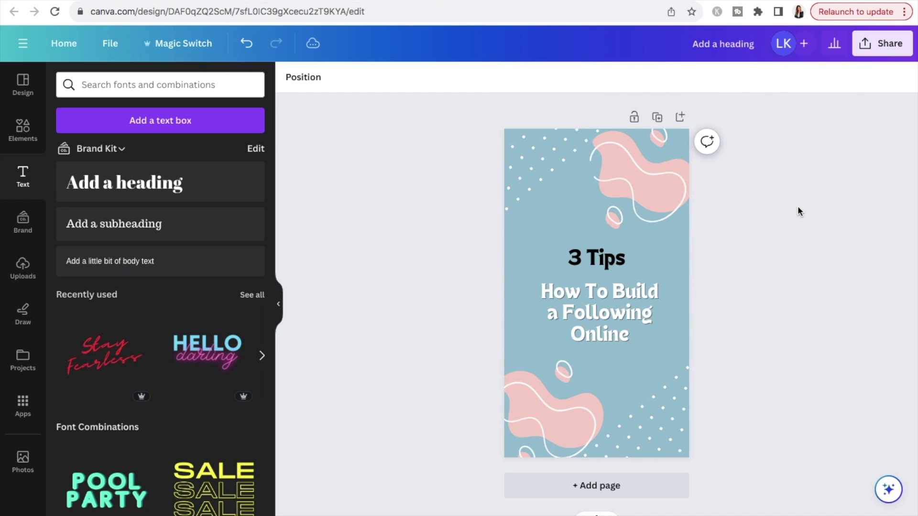
- Recolour the "3 Tips" text pink, give it a shadow and place it closer above the title
left_click(614, 258)
left_click(774, 224)
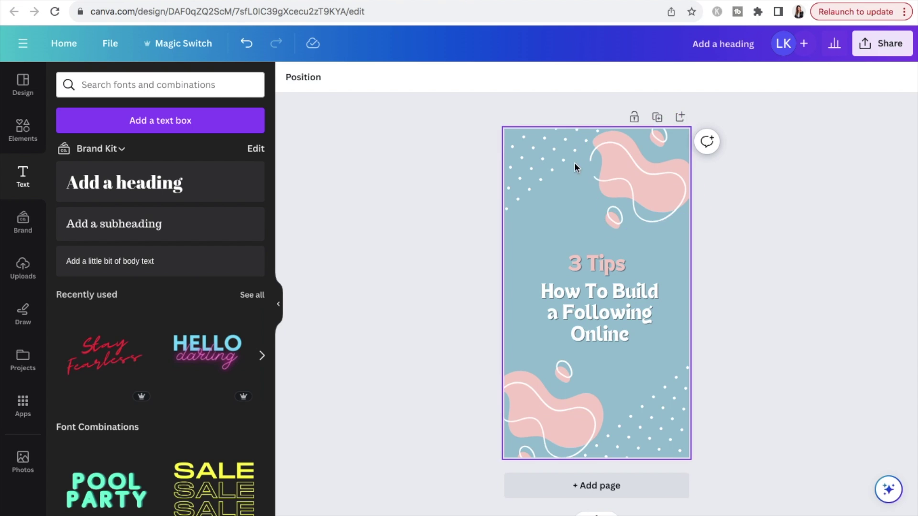
- Try a black background on the cover page and undo the colour change
left_click(562, 225)
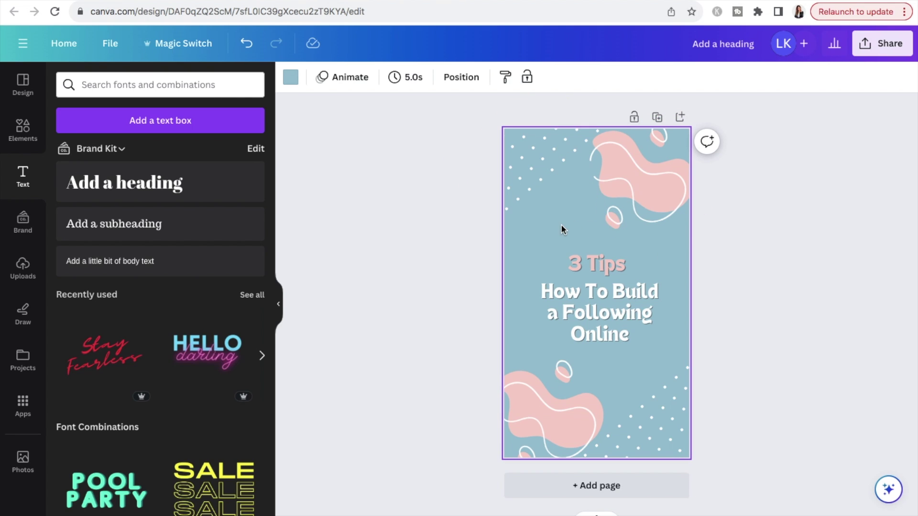
left_click(297, 79)
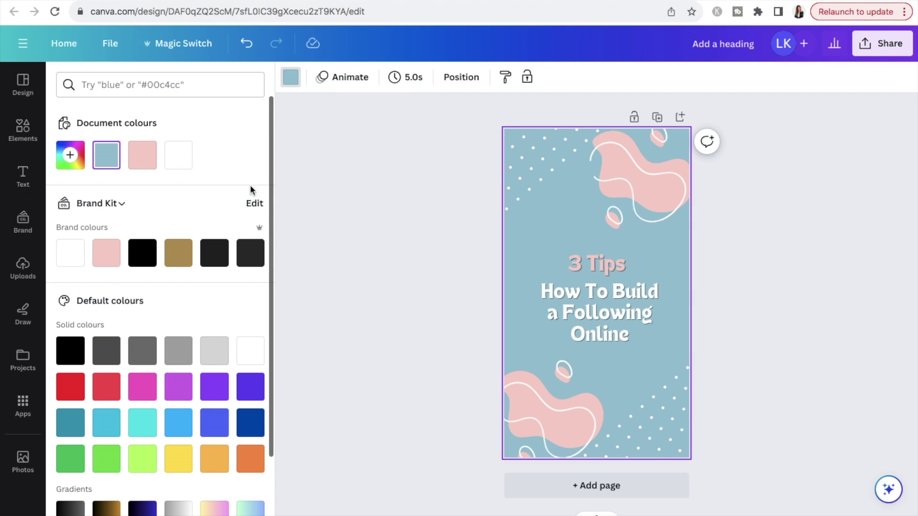
left_click(148, 256)
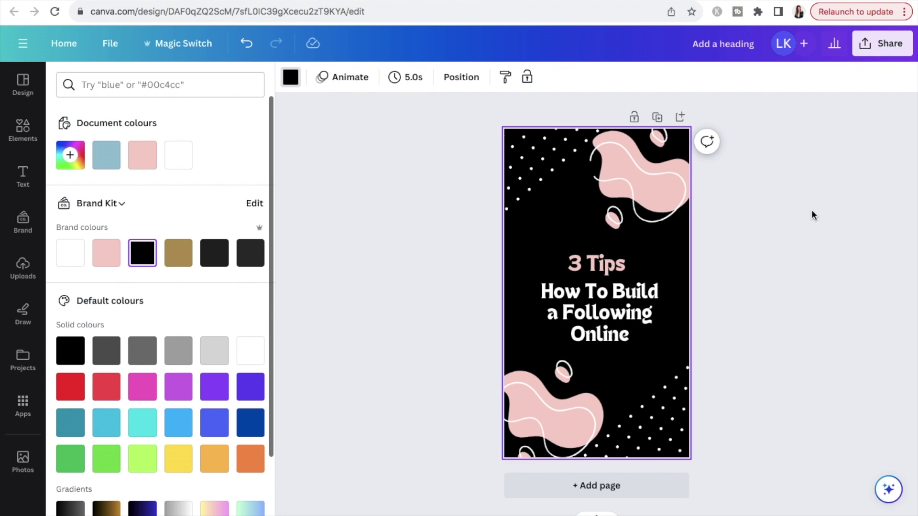
key("super+z")
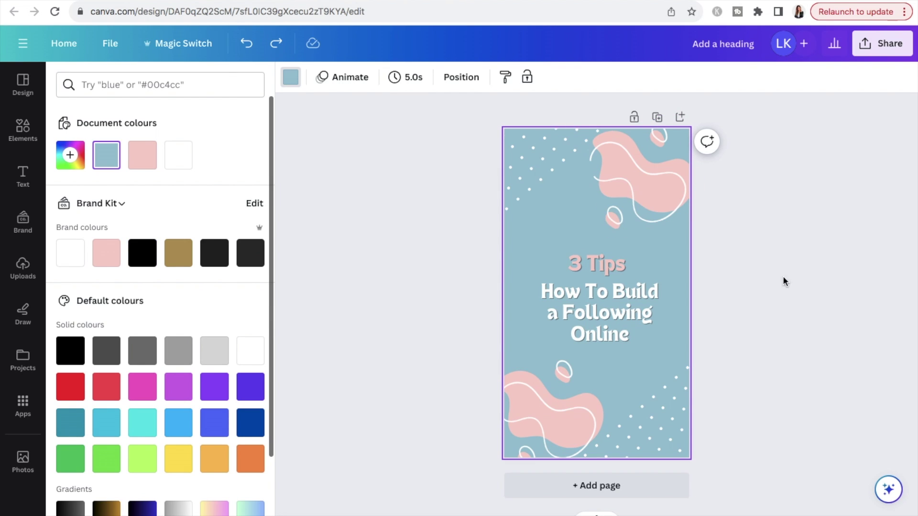
left_click(862, 278)
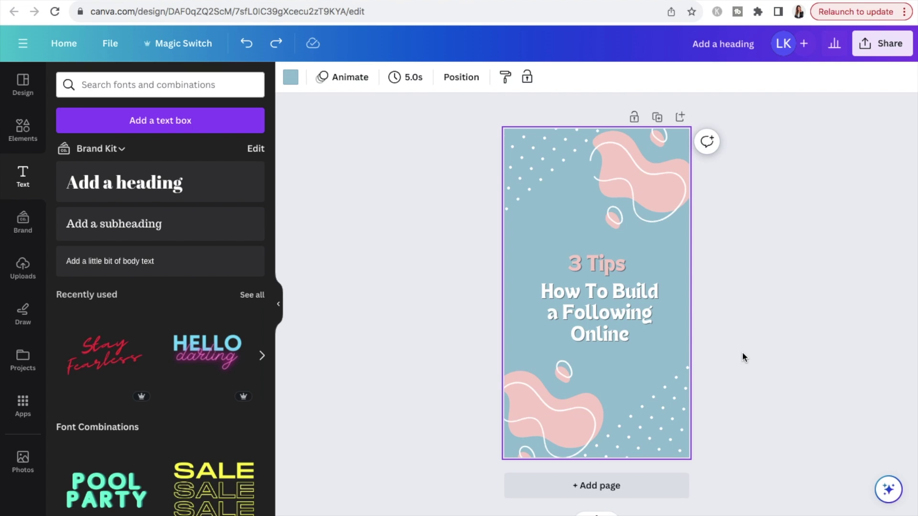
- Add a second page and set its background colour to black
left_click(596, 486)
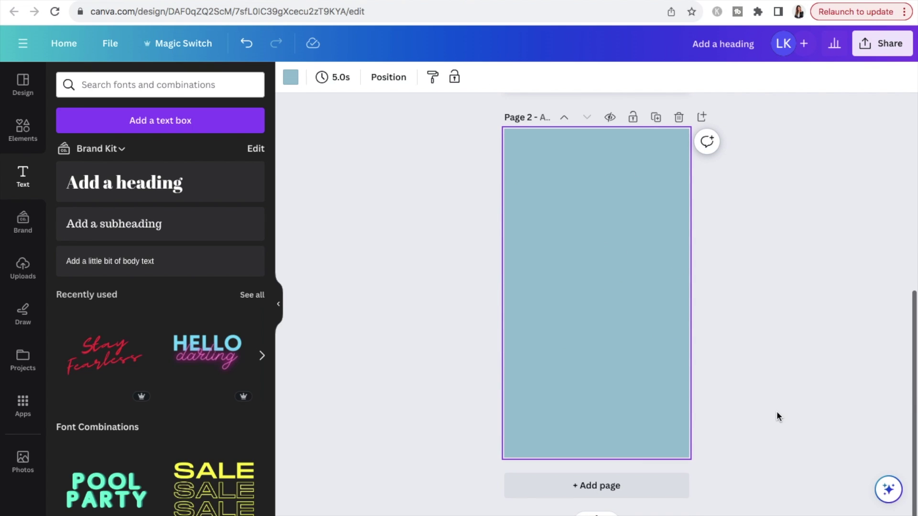
left_click(291, 79)
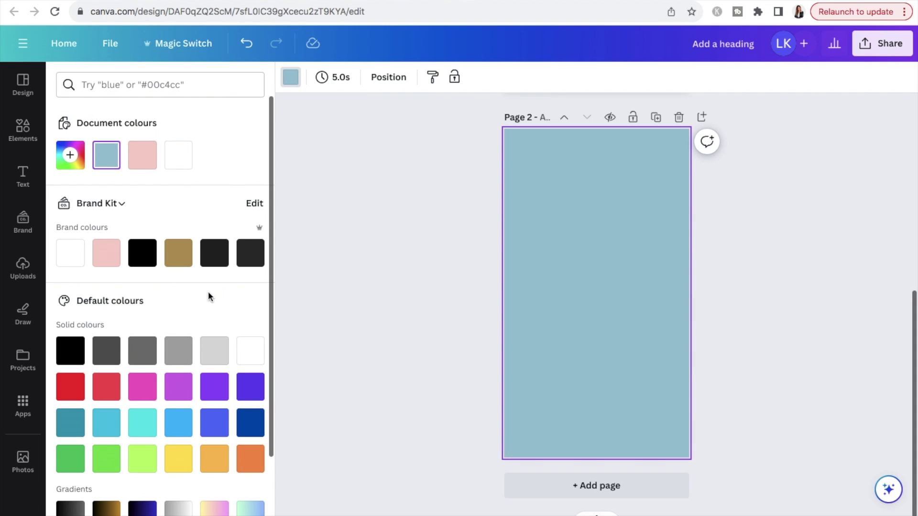
left_click(142, 253)
left_click(779, 266)
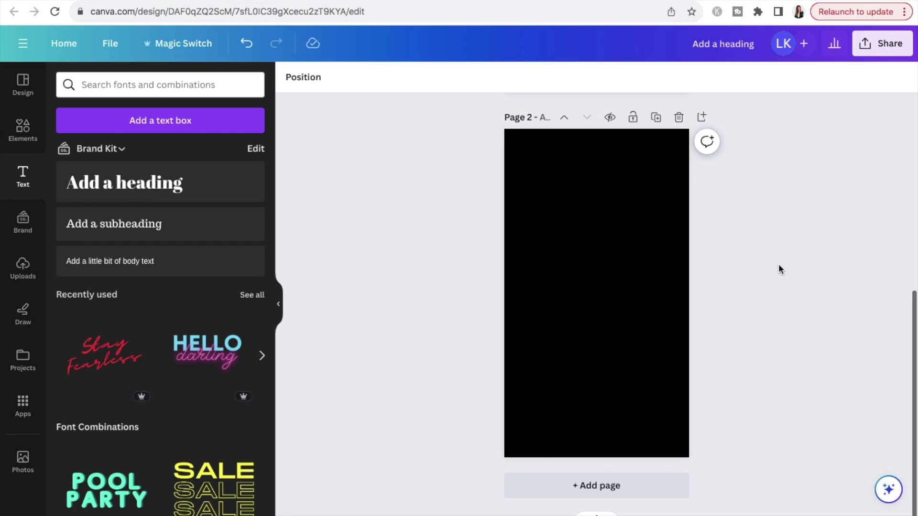
- Search the elements for "drinking coffee" and browse the photo results for a suitable page 2 background
left_click(601, 255)
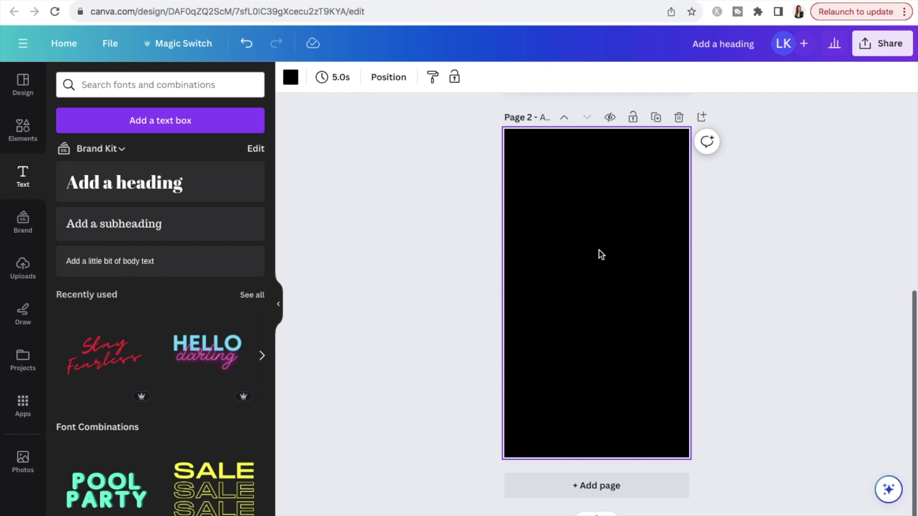
left_click(22, 128)
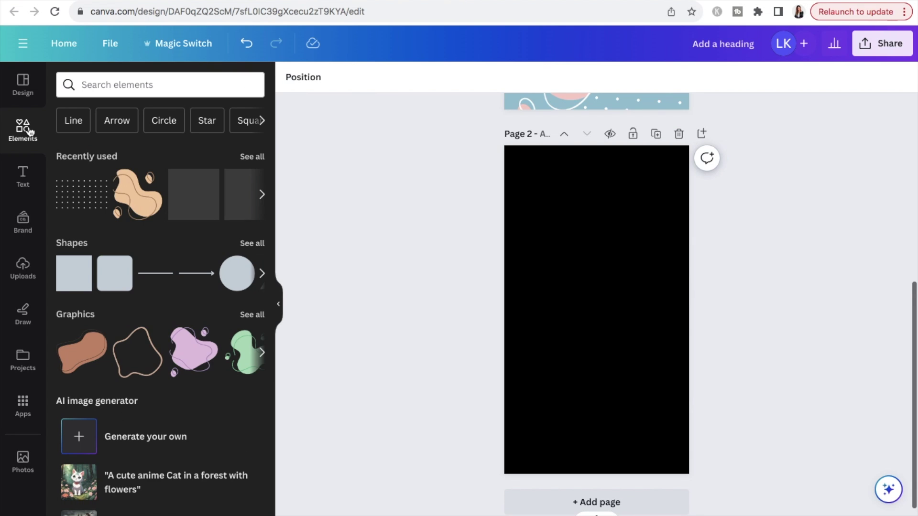
left_click(96, 86)
type("drinking coffee")
key("Return")
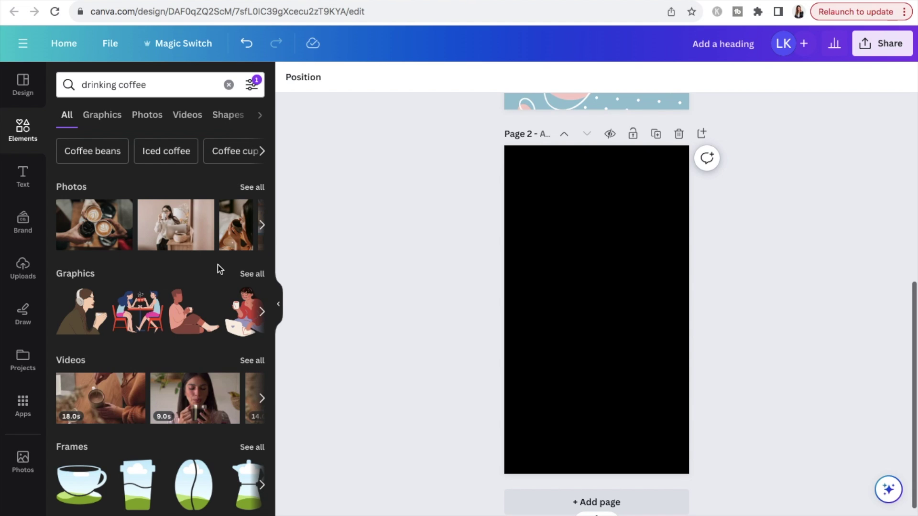
left_click(250, 188)
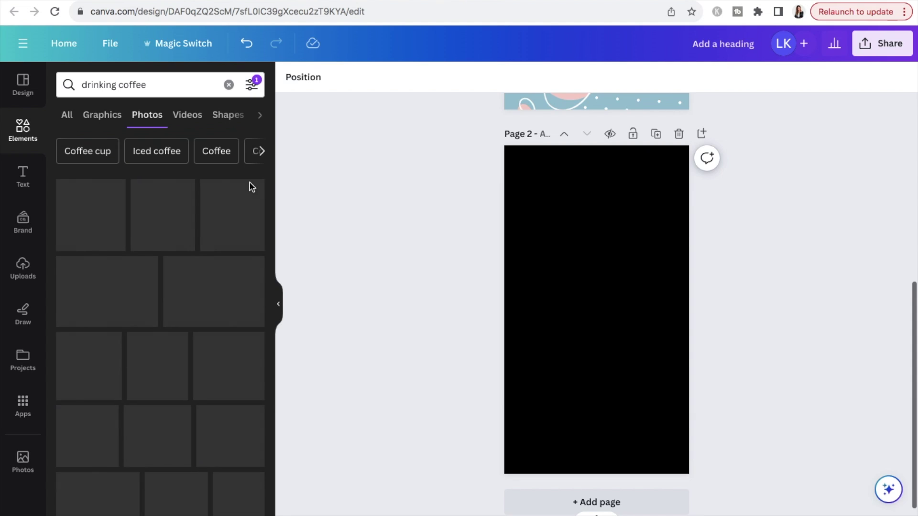
scroll(221, 212, "down", 10)
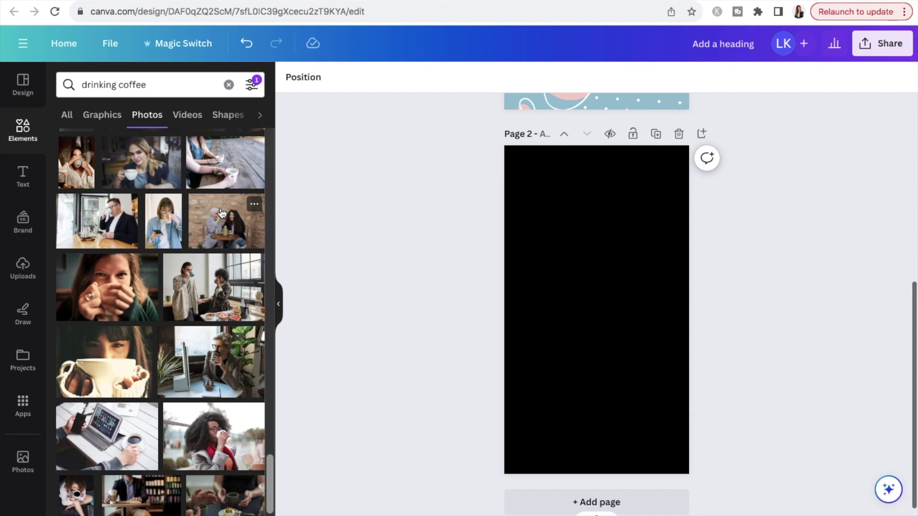
scroll(221, 213, "down", 7)
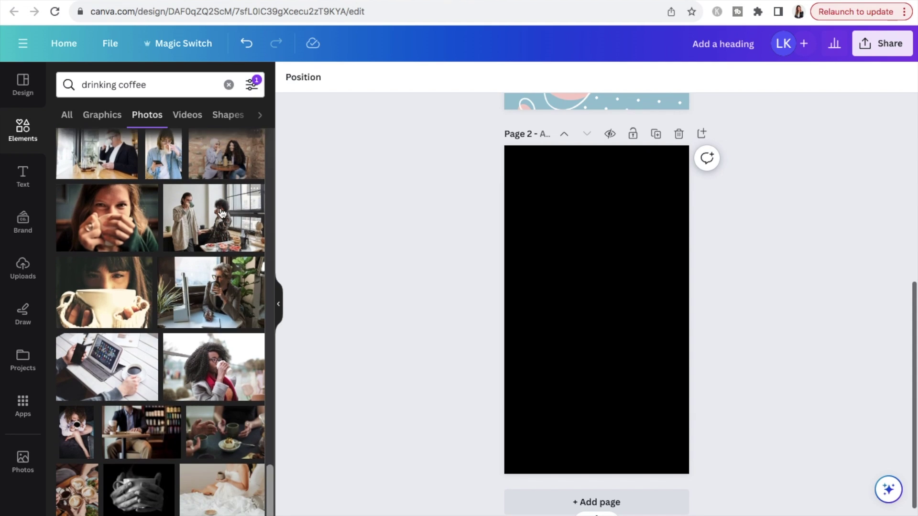
scroll(221, 212, "down", 3)
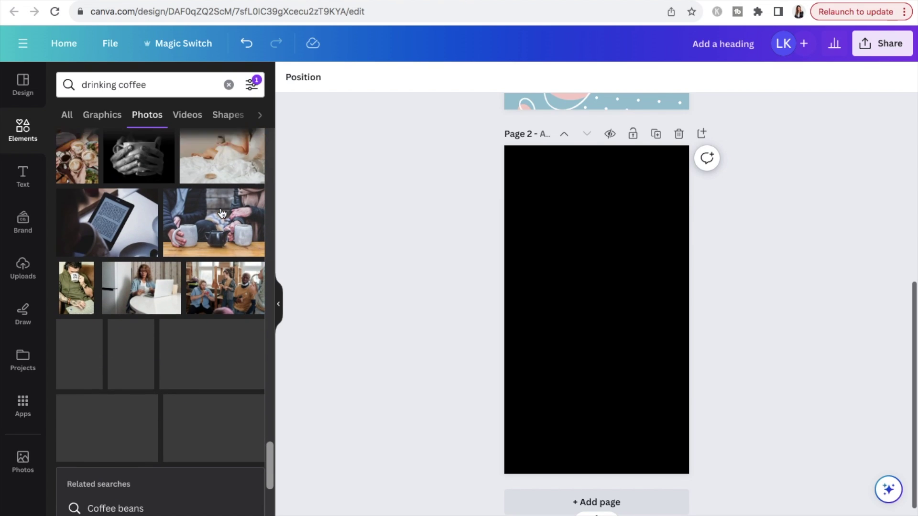
scroll(200, 304, "down", 8)
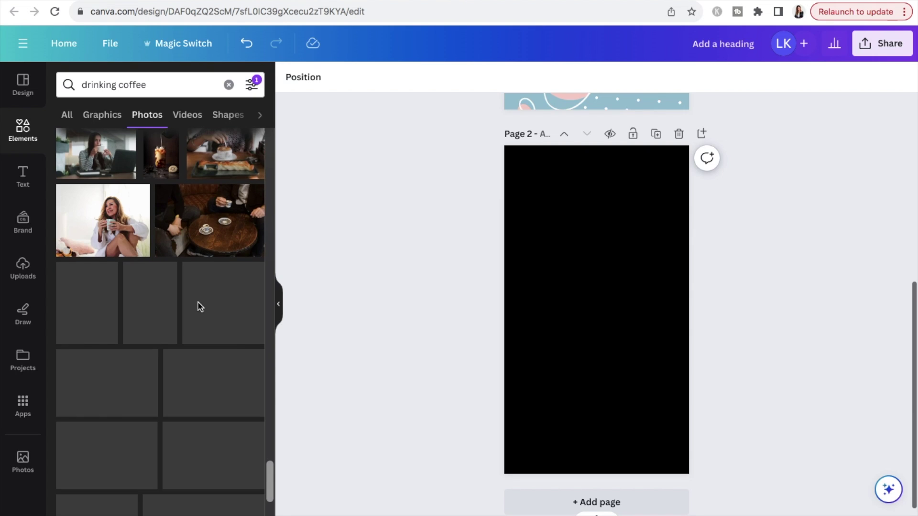
scroll(197, 302, "up", 20)
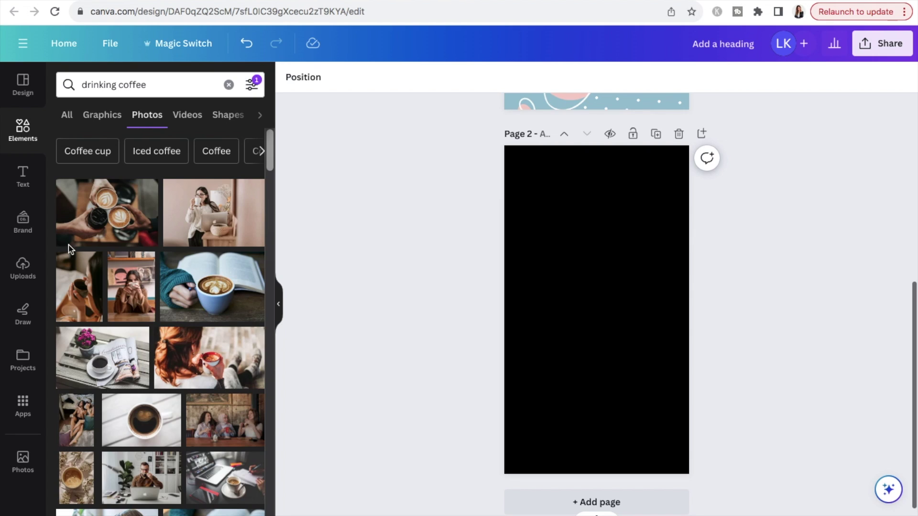
left_click(228, 86)
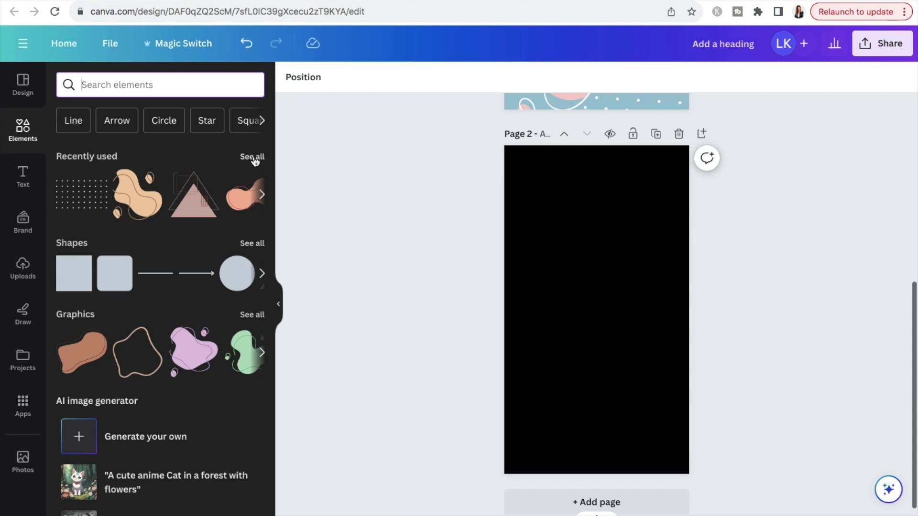
- Add the recently used photo of hands holding a coffee cup on white bedding and make it page 2's background
left_click(252, 158)
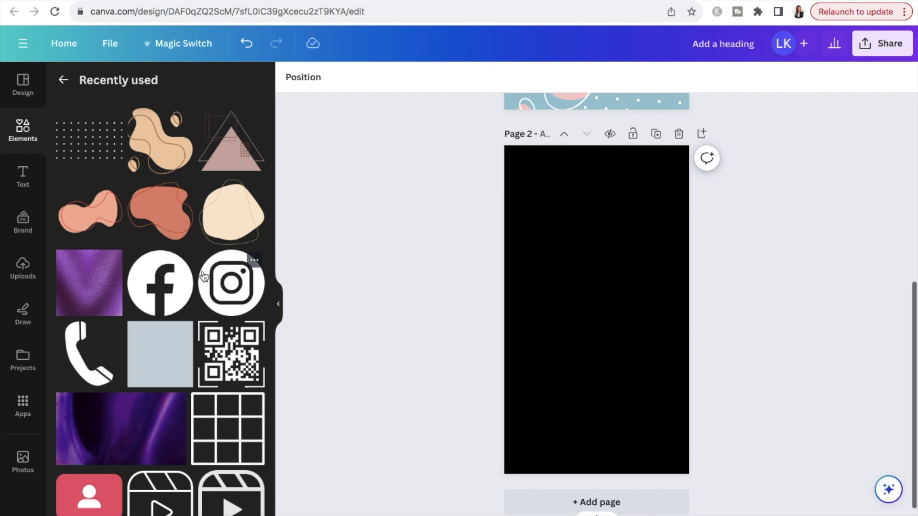
scroll(204, 276, "down", 5)
scroll(200, 262, "down", 8)
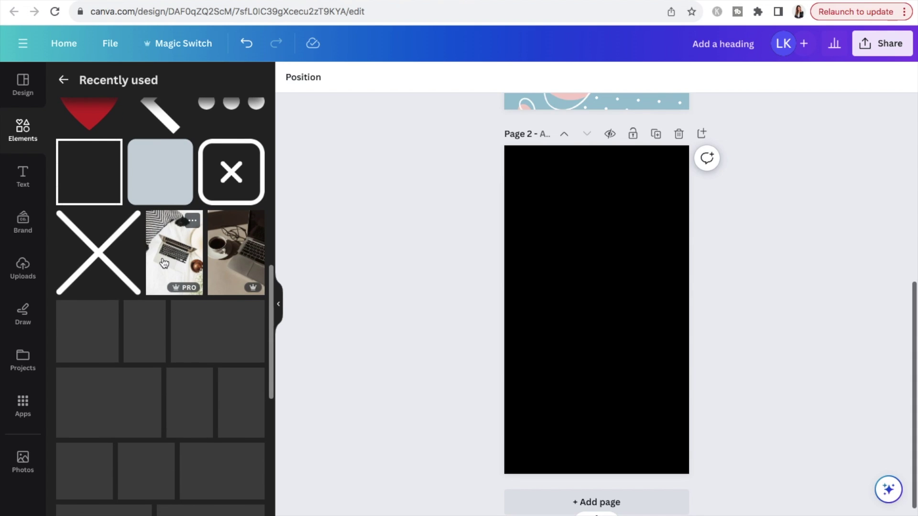
scroll(153, 297, "down", 1)
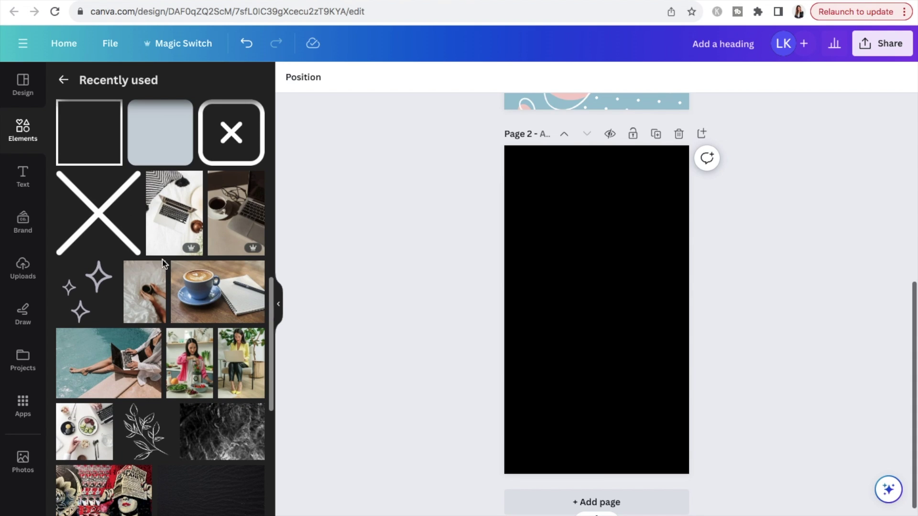
left_click(151, 308)
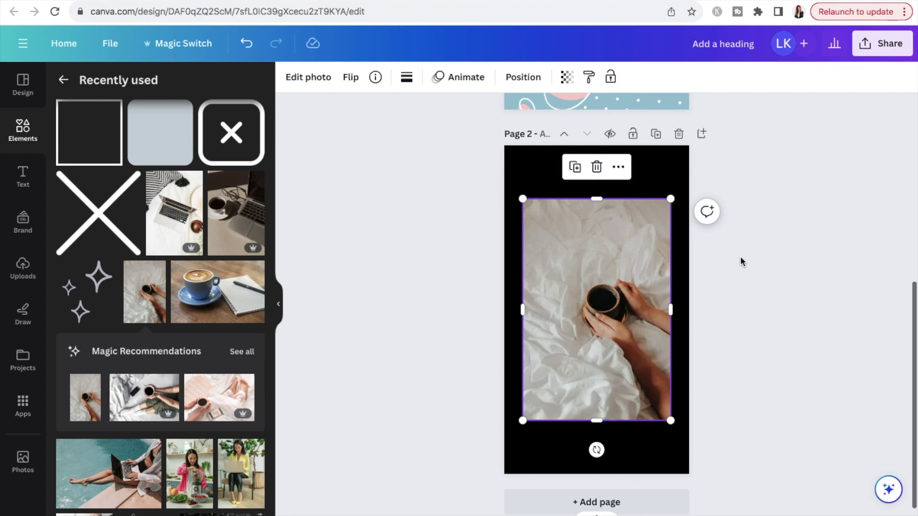
left_click(619, 169)
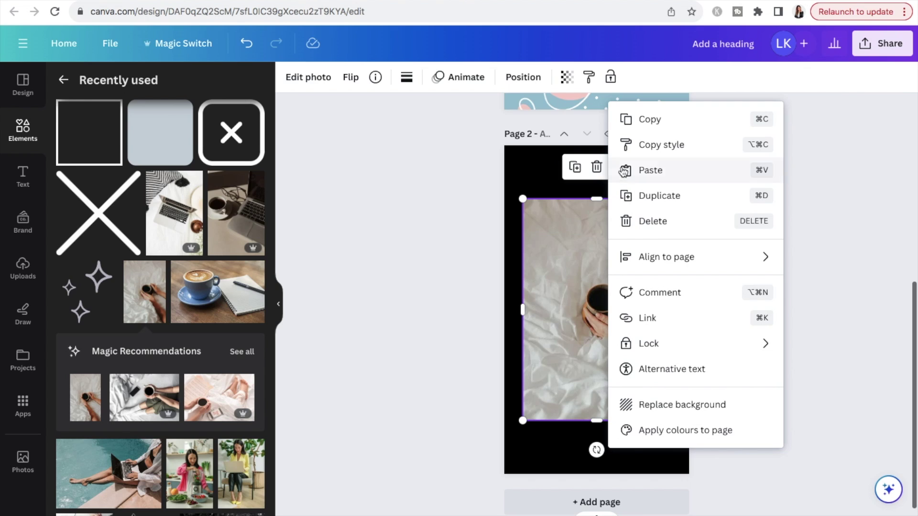
left_click(690, 407)
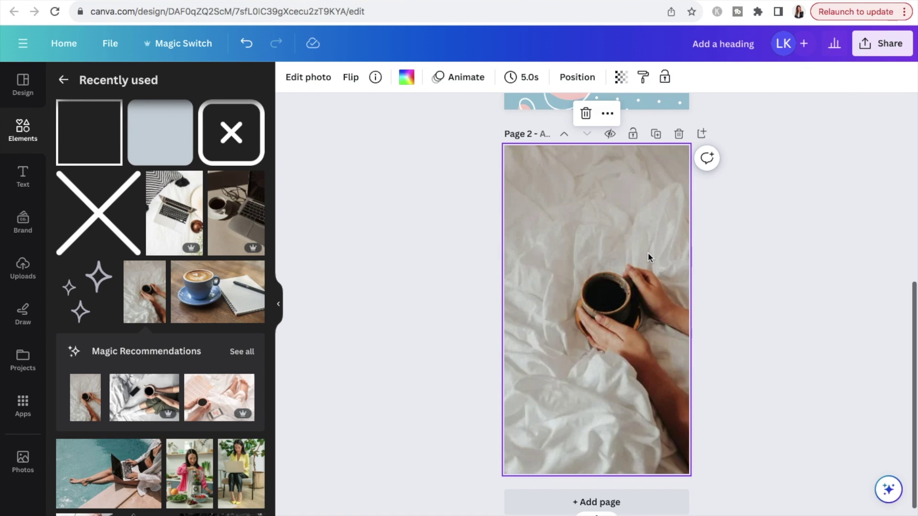
left_click(62, 81)
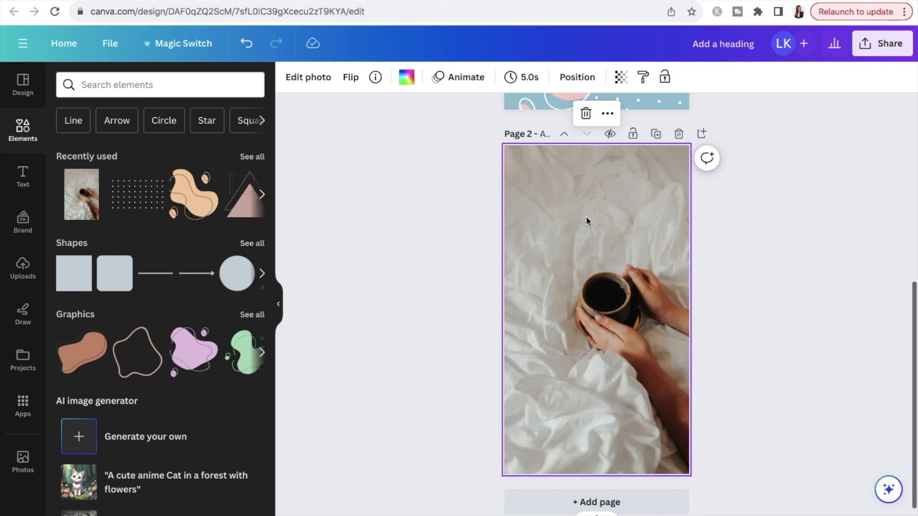
- Set the background photo's transparency to 70 on page 2
left_click(408, 80)
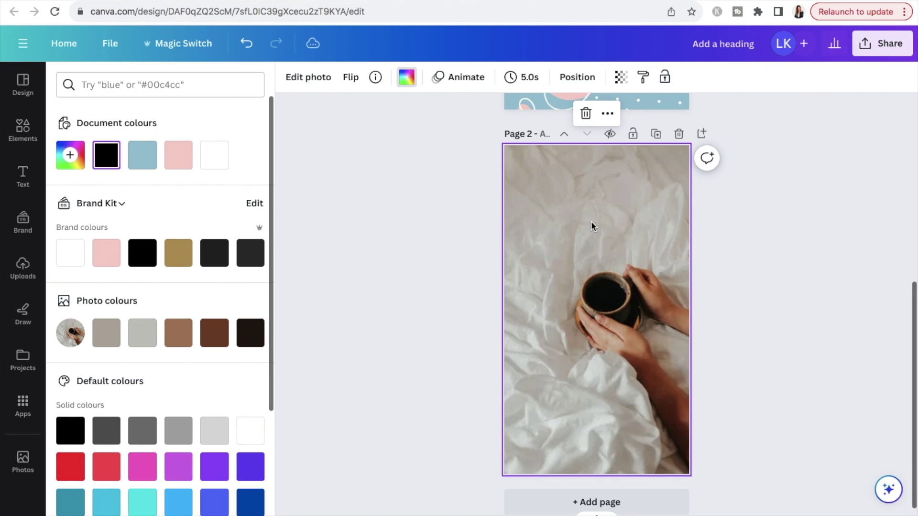
left_click(623, 78)
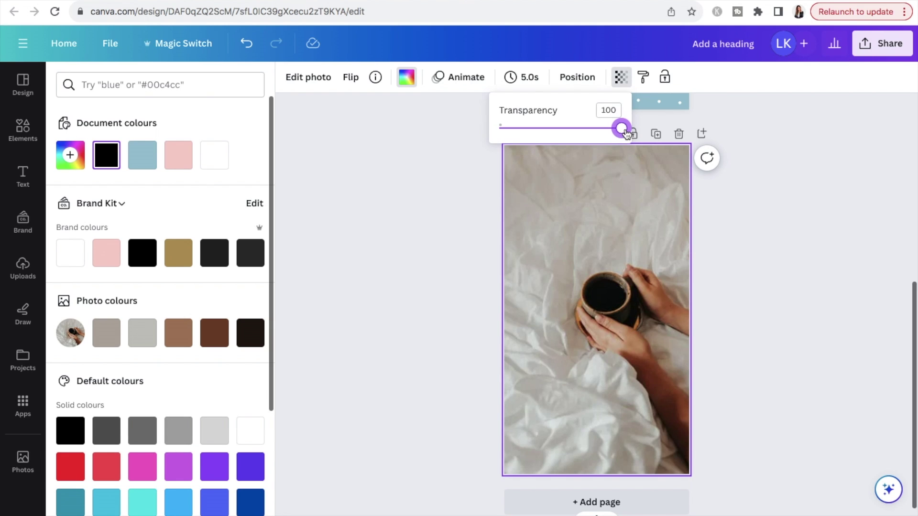
left_click_drag(622, 133, 586, 138)
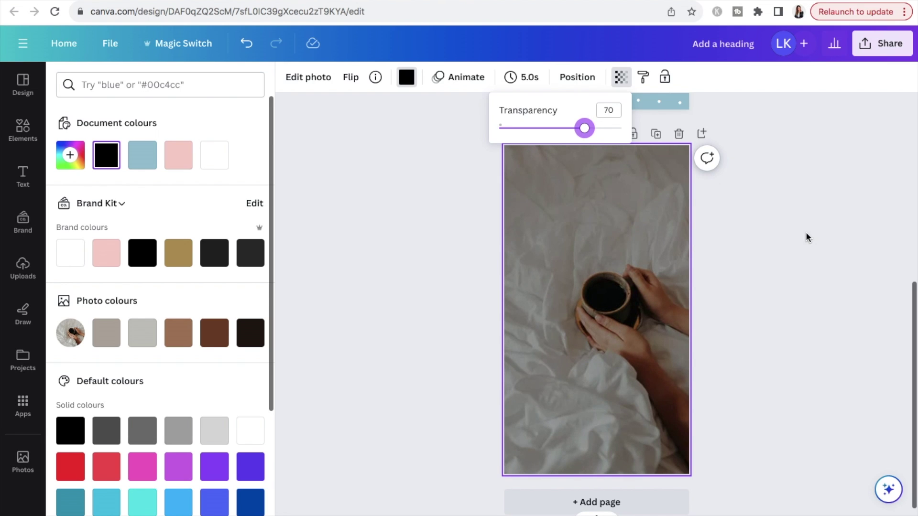
key("Escape")
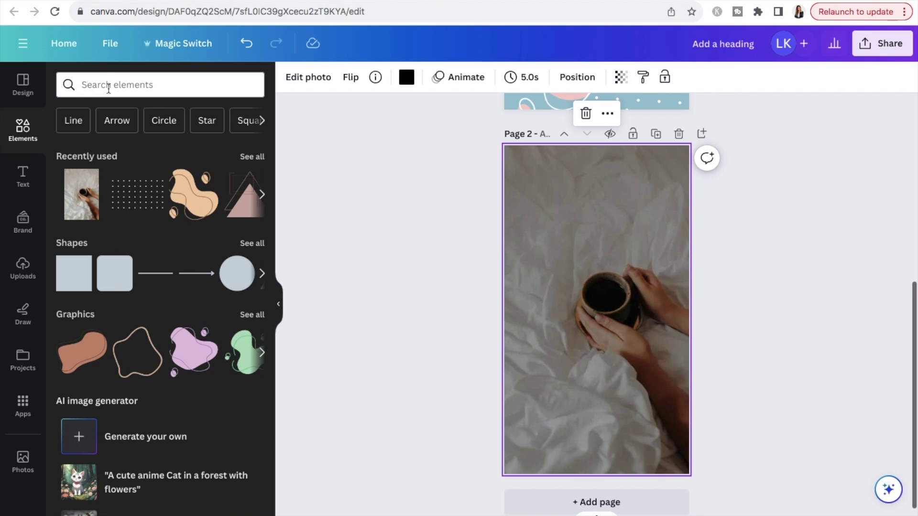
- Search the elements for "stars" and limit the results to free items
left_click(87, 85)
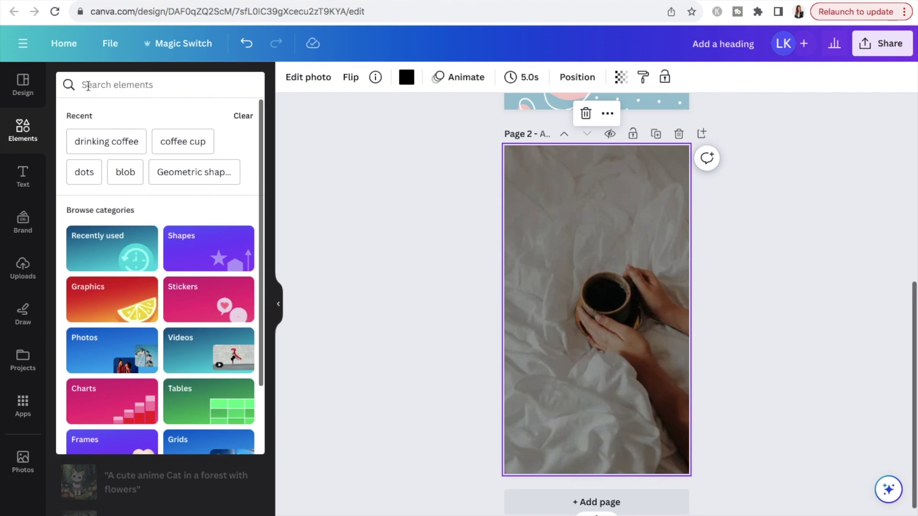
type("stars")
key("Return")
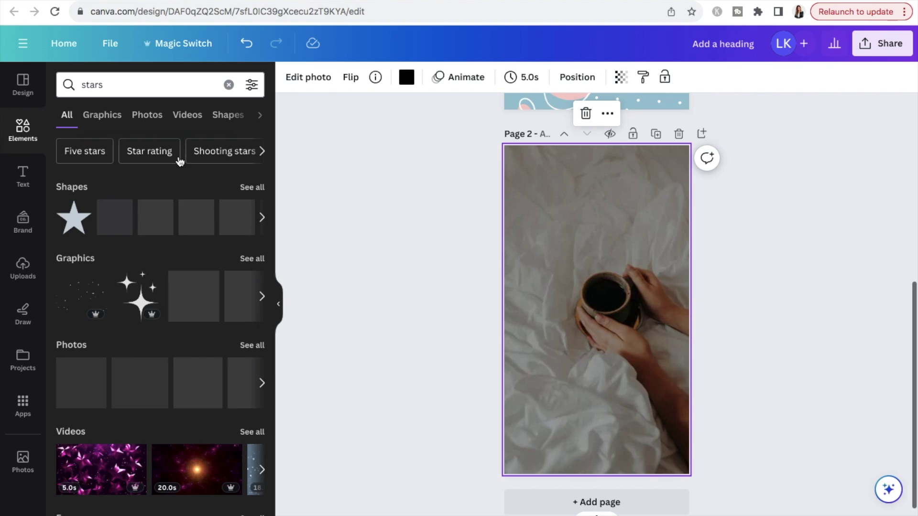
left_click(251, 85)
scroll(134, 297, "down", 2)
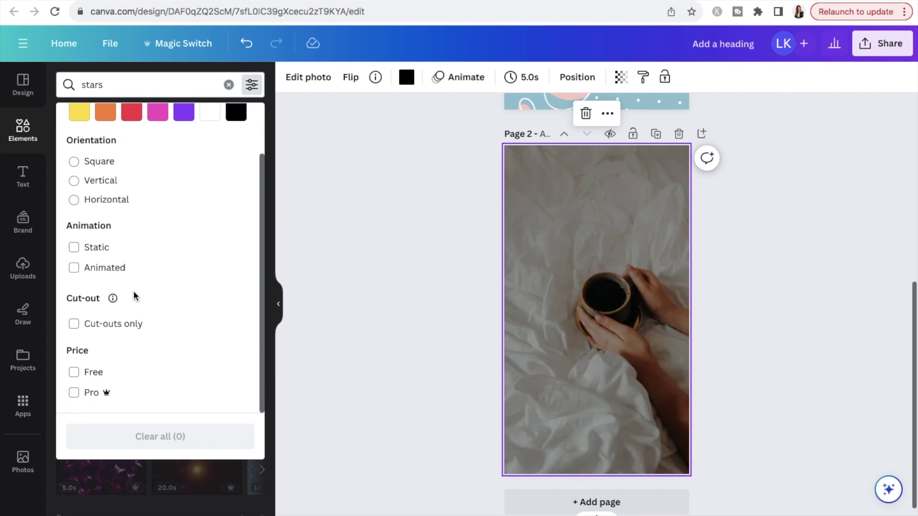
left_click(74, 372)
left_click(346, 219)
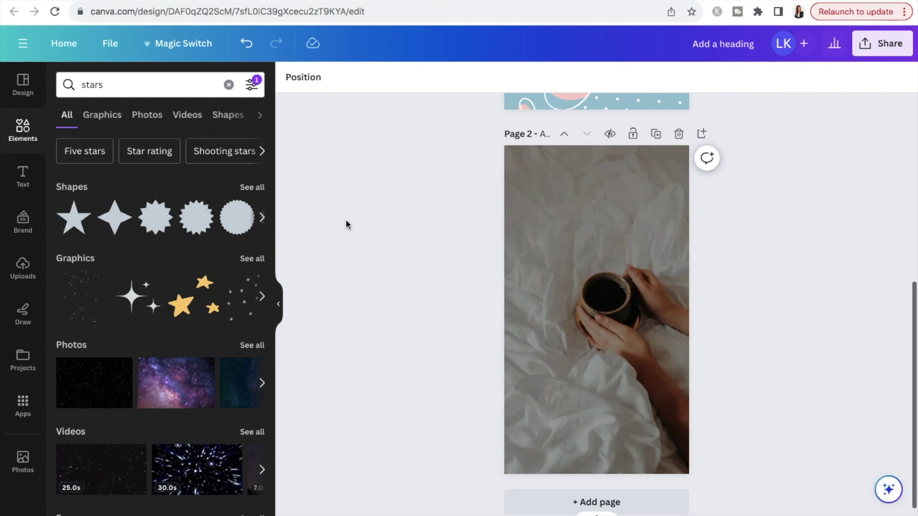
- Add the graphic of three outlined four-pointed sparkles and place it in the upper-left corner of page 2
left_click(254, 260)
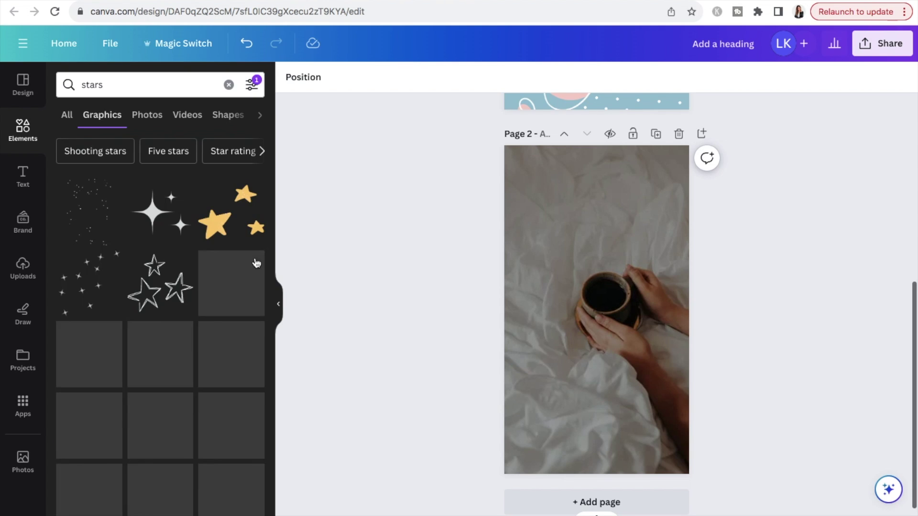
scroll(186, 260, "down", 6)
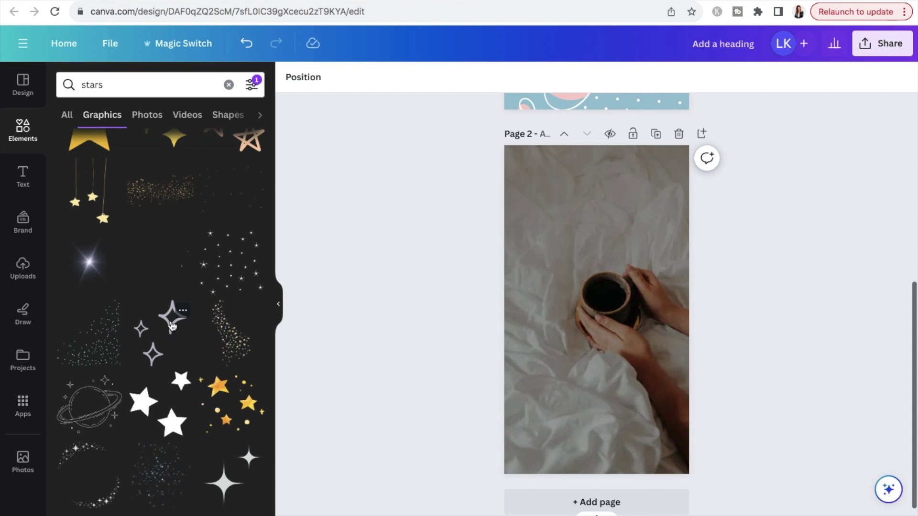
left_click(172, 326)
left_click_drag(623, 297, 571, 188)
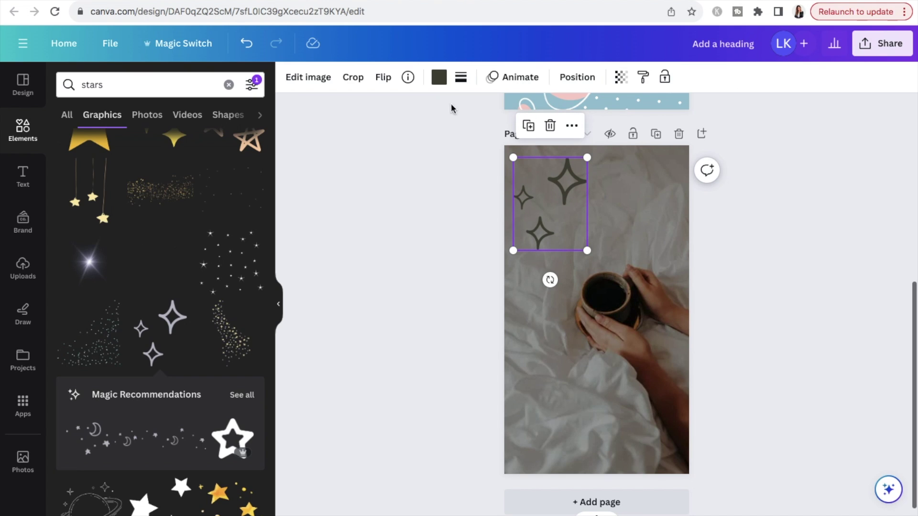
- Recolour the sparkles graphic white and shrink it to a little over half its size
left_click(439, 77)
left_click(257, 161)
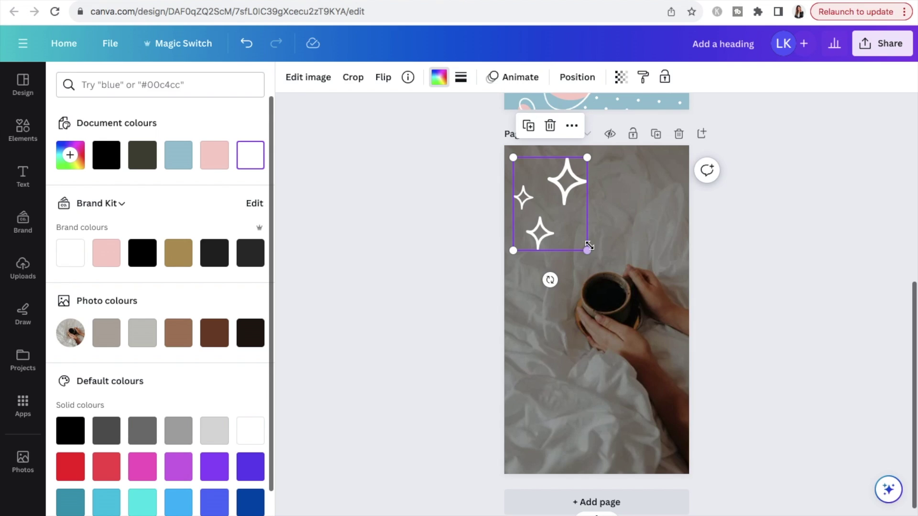
left_click_drag(587, 250, 561, 211)
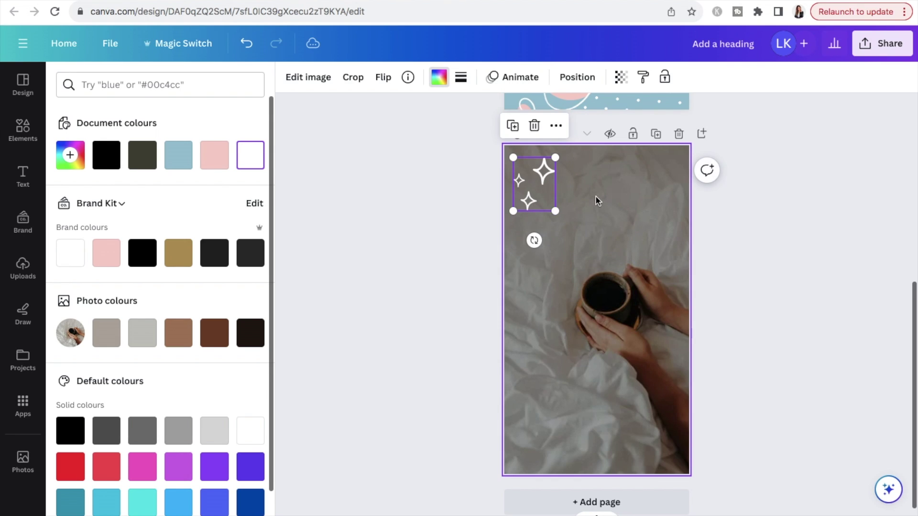
left_click(596, 200)
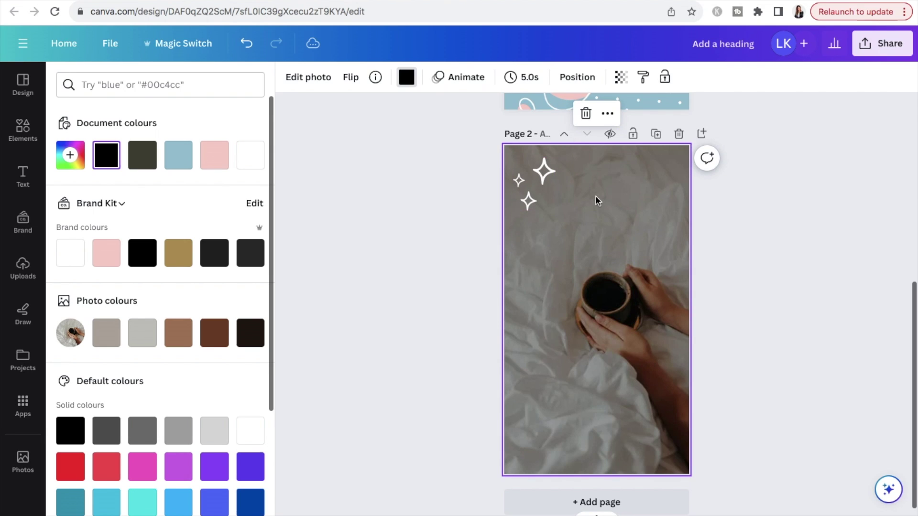
- Duplicate the white sparkles graphic and place the copy in the lower-right corner of page 2
left_click(539, 176)
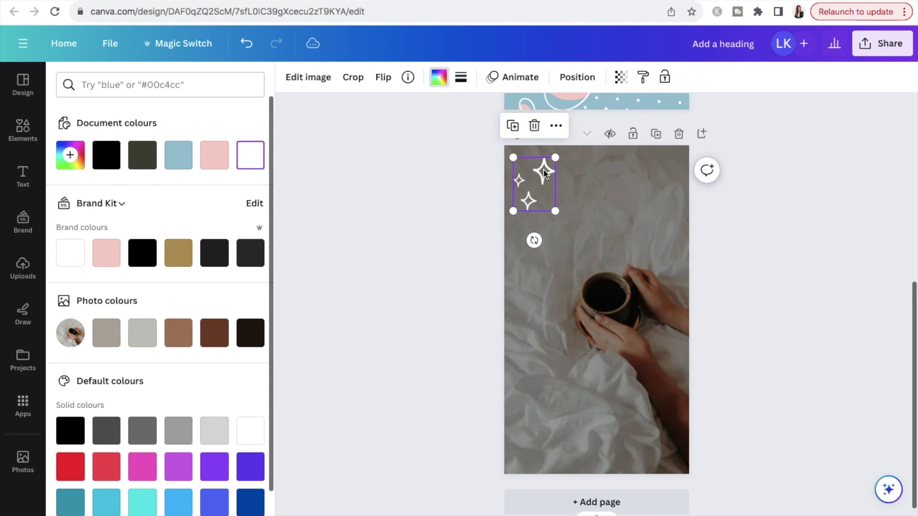
left_click(512, 127)
left_click_drag(545, 192, 668, 445)
left_click(783, 292)
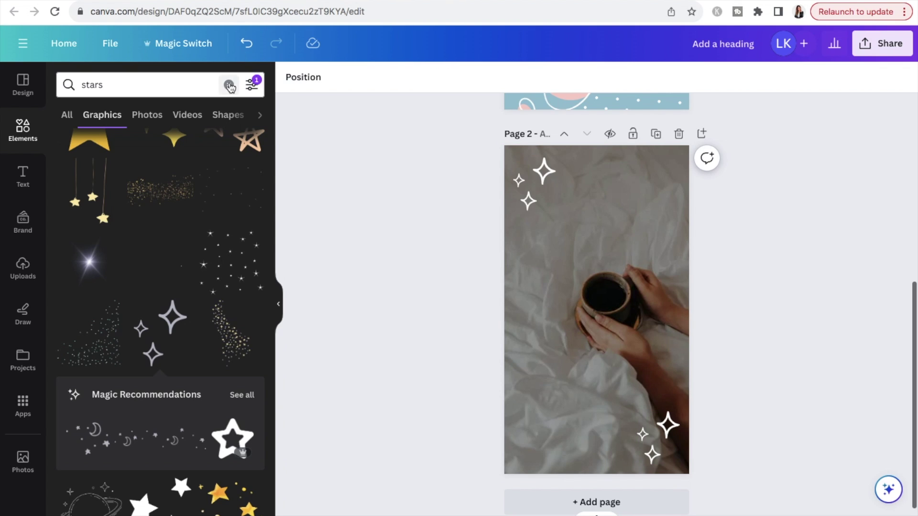
- Add a heading with the text "MY Morning Routine" to page 2
left_click(22, 176)
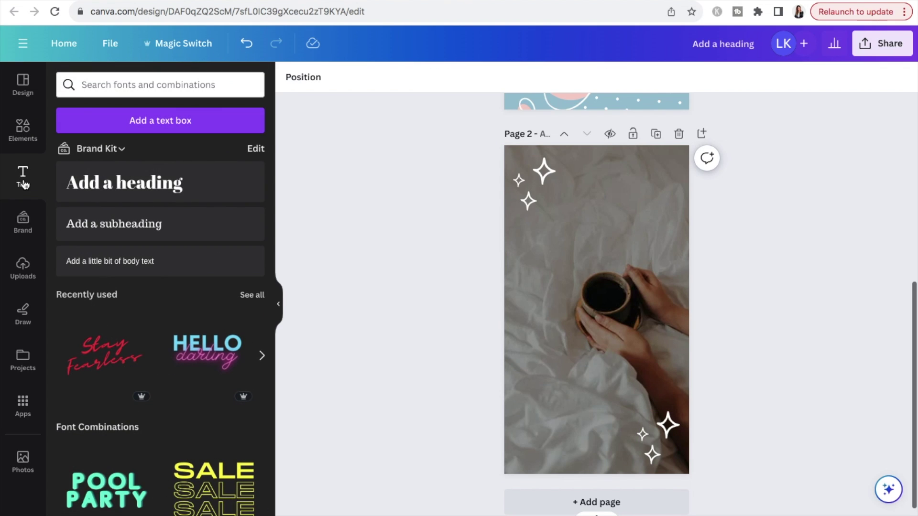
left_click(84, 178)
type("MY Morning Routine")
key("Escape")
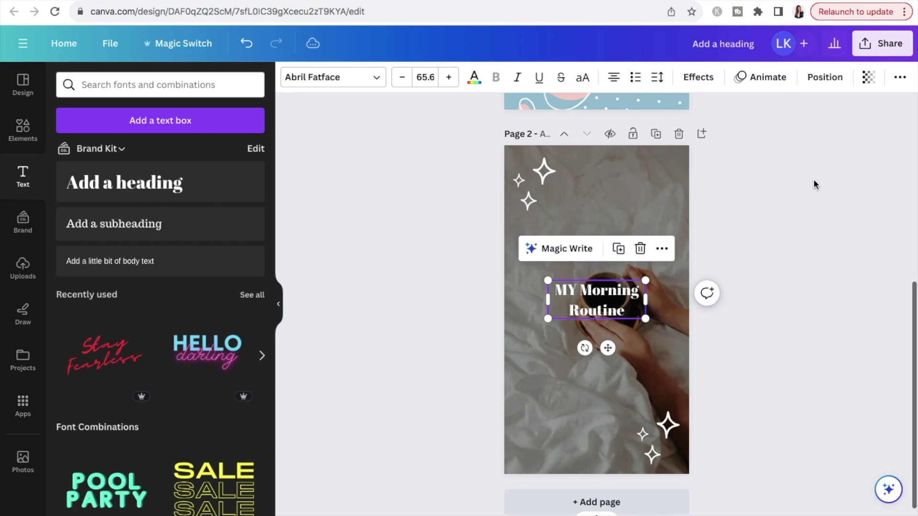
- Restyle page 2's title in bold Bebas Neue at size 105 and add the italic subtitle "How I Make A Positive Start To My Day As An Entrepreneur"
left_click(813, 185)
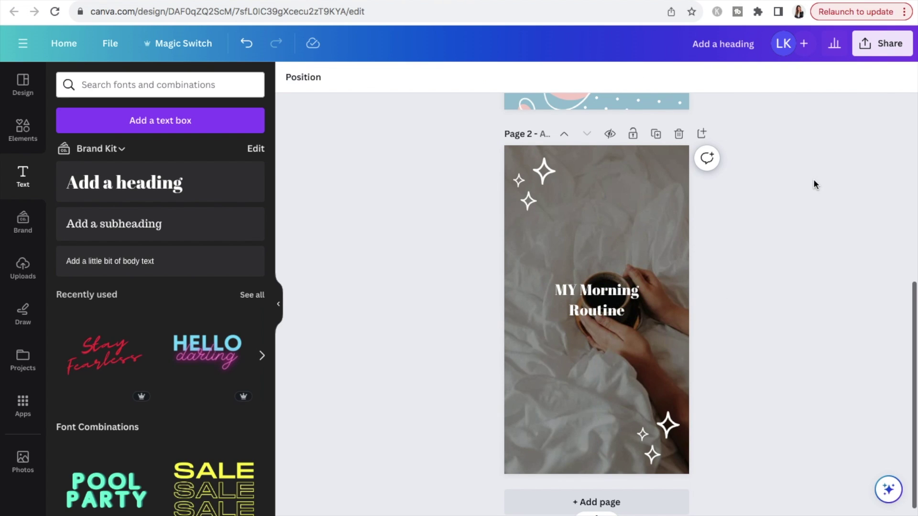
left_click(577, 292)
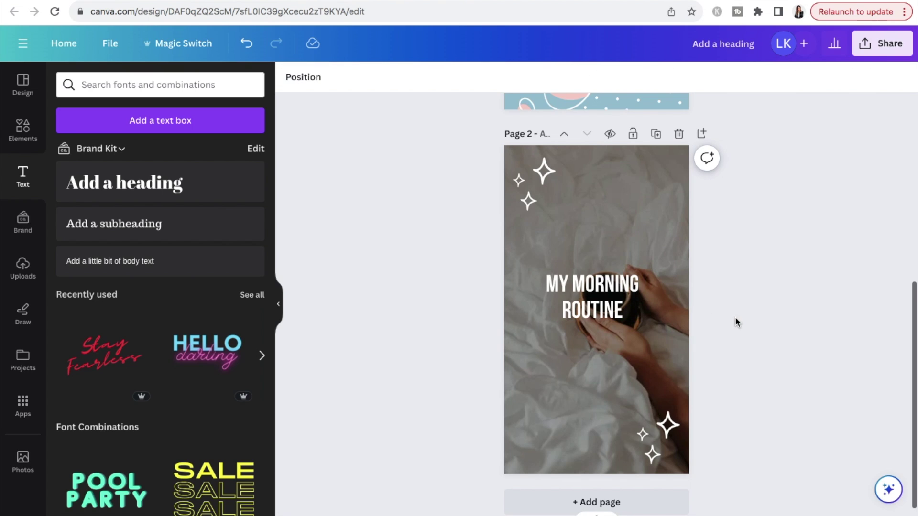
left_click(146, 197)
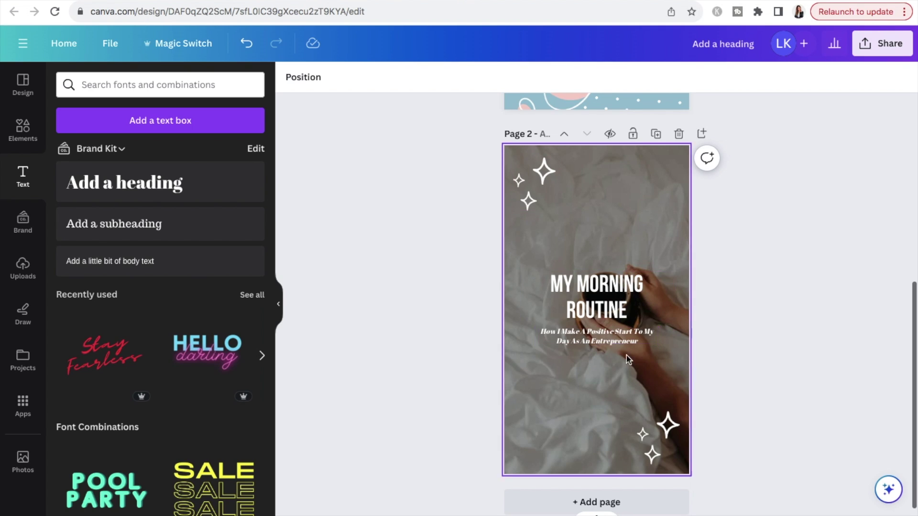
scroll(723, 253, "up", 4)
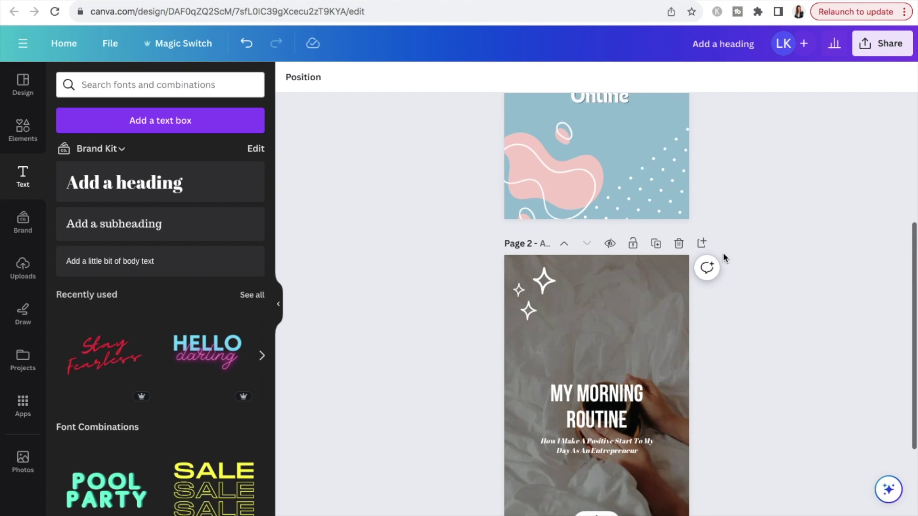
scroll(723, 254, "up", 3)
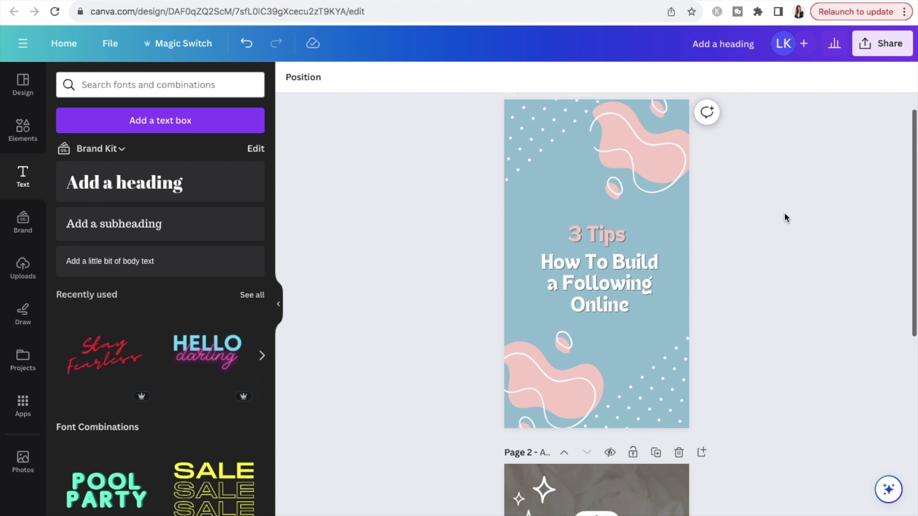
scroll(785, 216, "down", 5)
scroll(785, 213, "down", 1)
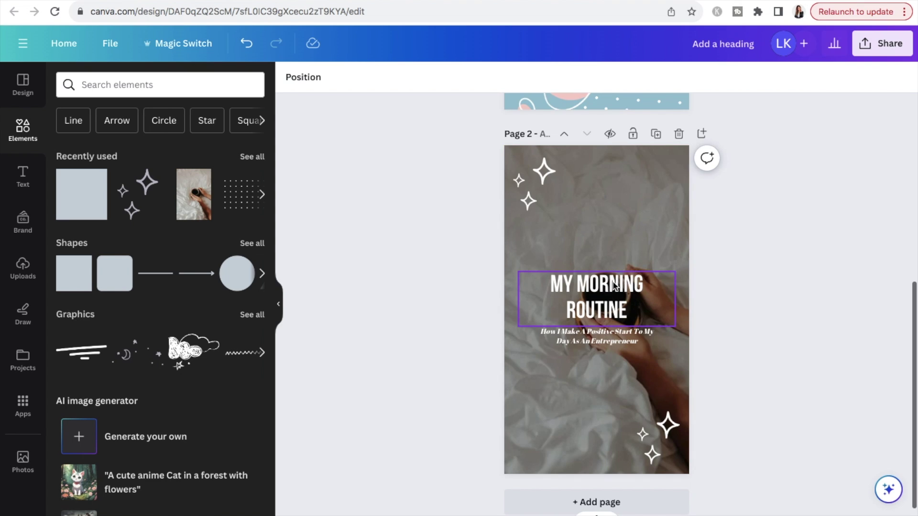
- Move the title above the coffee cup and the subtitle below the cup on page 2
left_click_drag(610, 285, 610, 243)
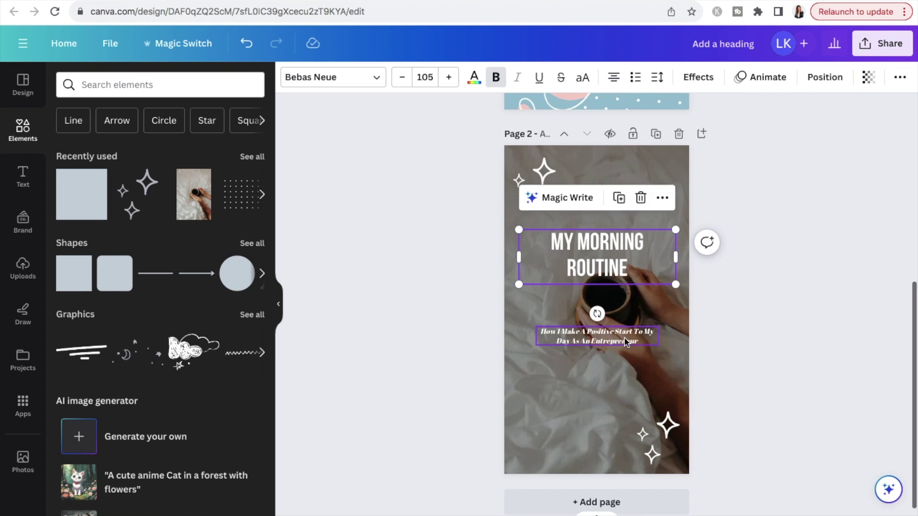
left_click_drag(628, 340, 628, 367)
left_click(768, 239)
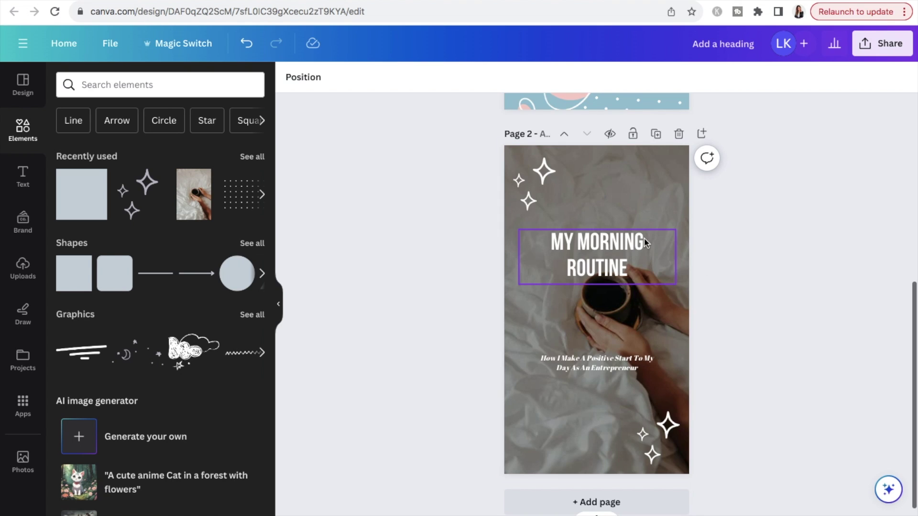
- Bring the title and subtitle back together over the coffee cup and centre the title horizontally on page 2
left_click_drag(587, 245, 583, 276)
left_click(758, 250)
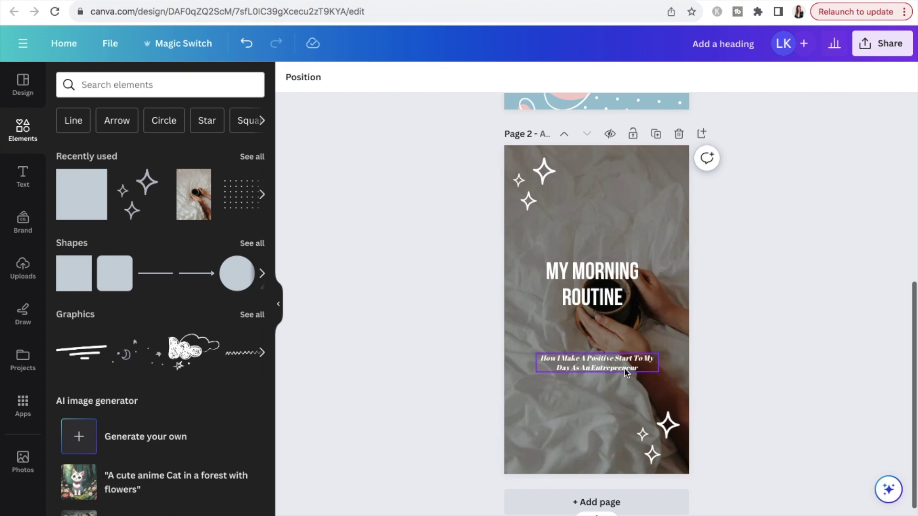
left_click_drag(620, 370, 620, 340)
left_click(724, 285)
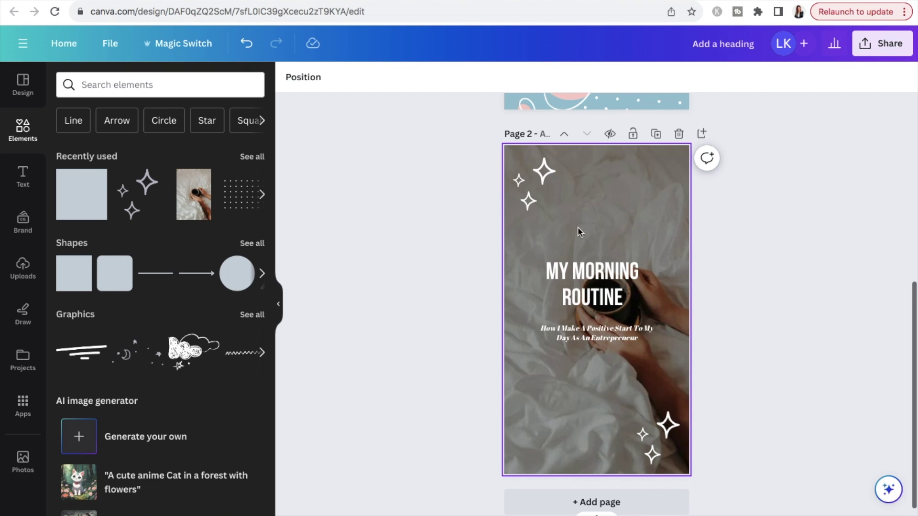
left_click_drag(602, 295, 606, 299)
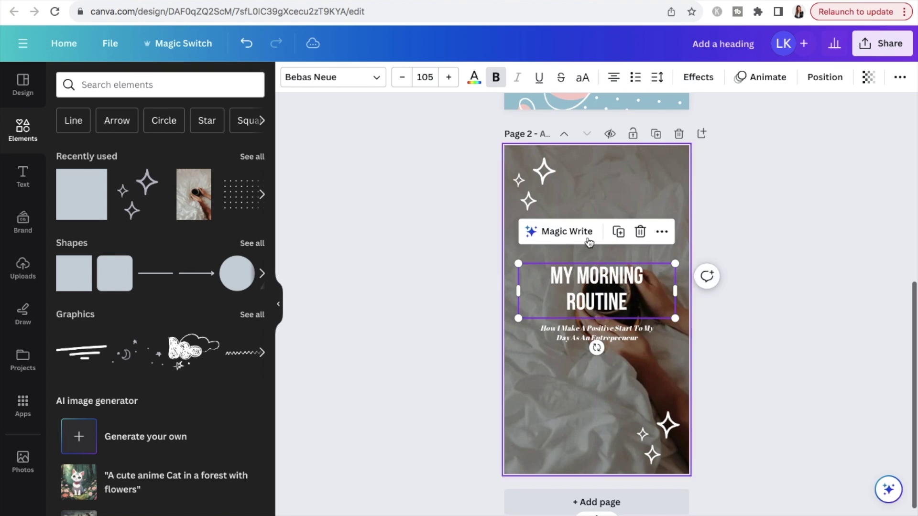
left_click(632, 196)
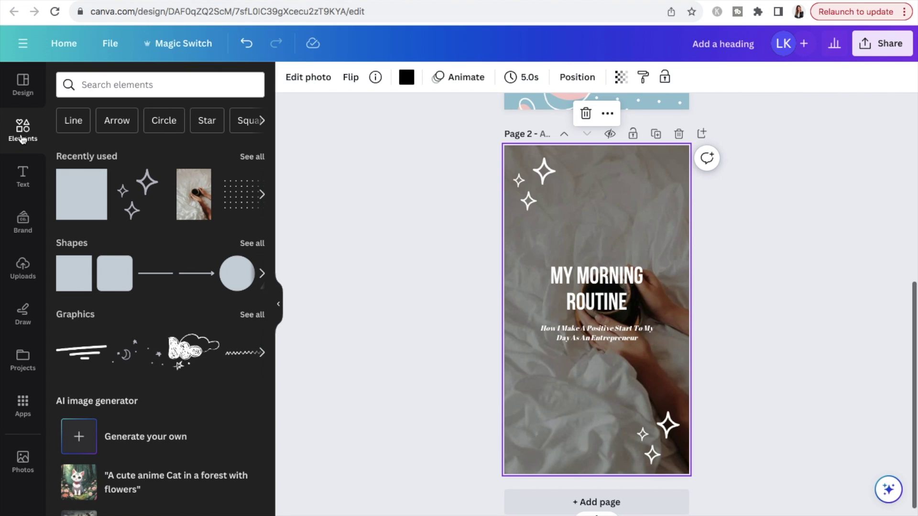
- Add a square shape to page 2
left_click(79, 271)
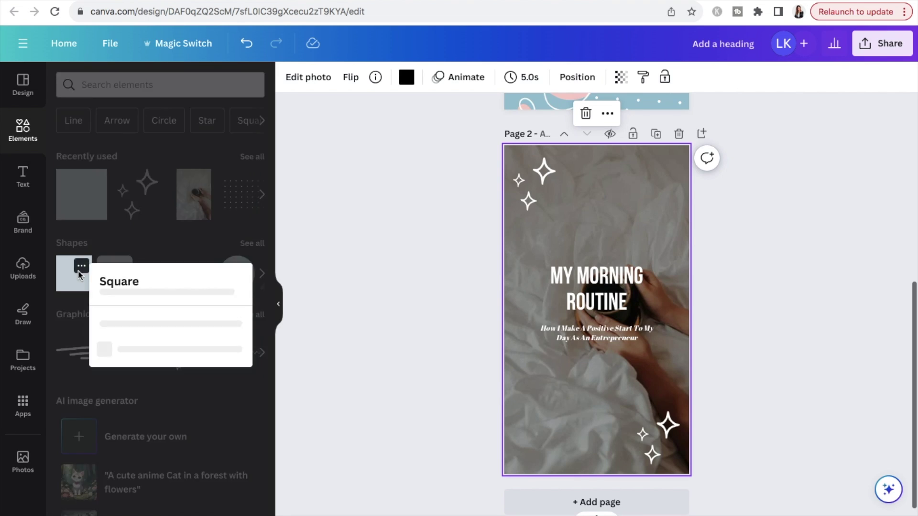
left_click(68, 278)
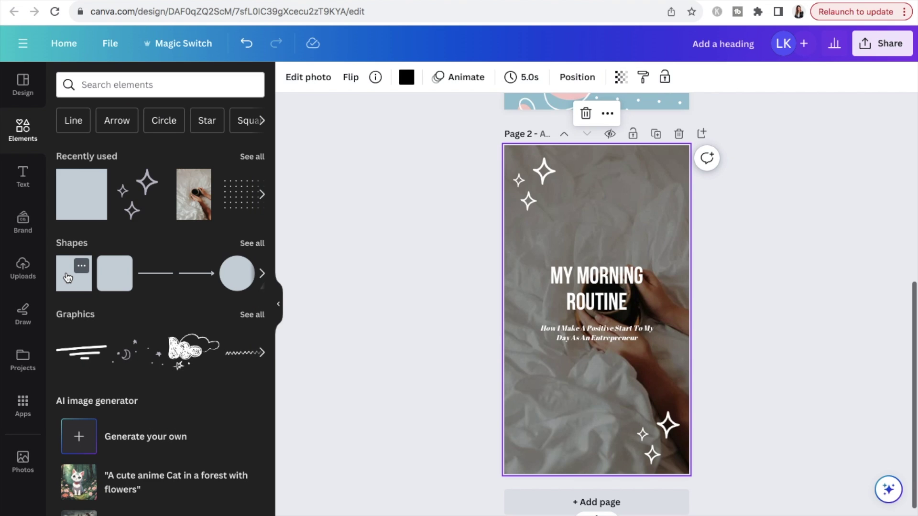
left_click(68, 278)
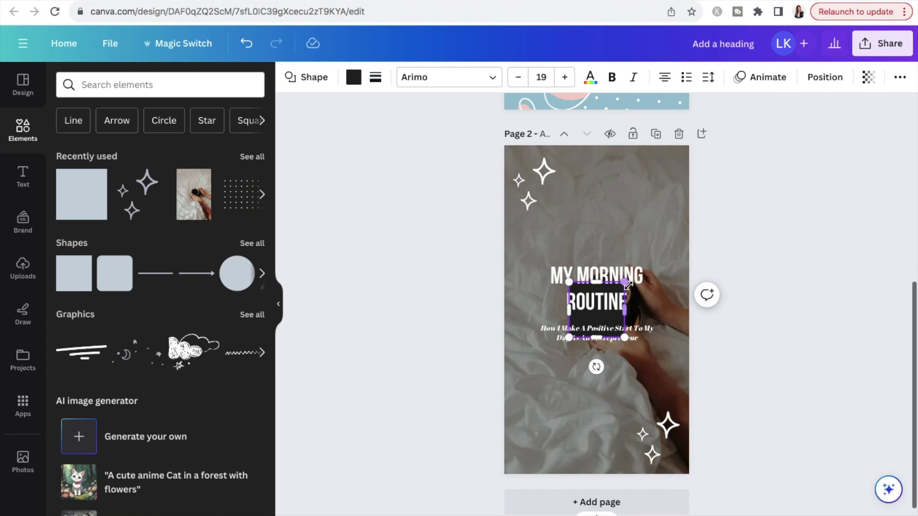
- Resize the dark square to about 1092 × 1026 px and position it as a full-width block around the title in the middle of page 2
left_click_drag(626, 283, 706, 207)
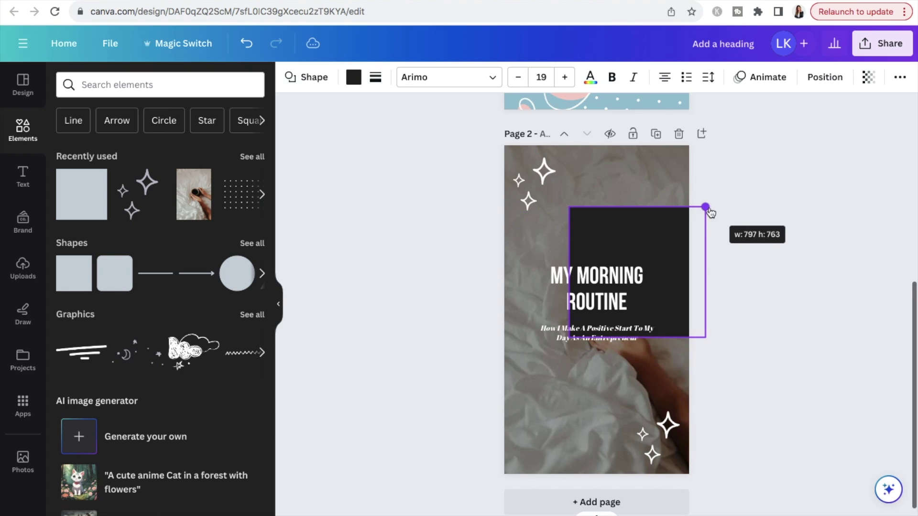
left_click_drag(569, 208, 522, 202)
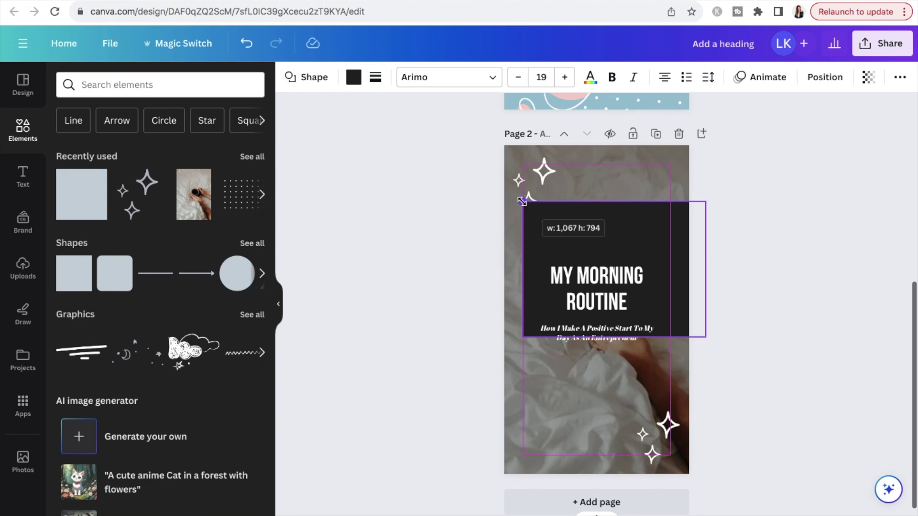
left_click_drag(522, 201, 519, 197)
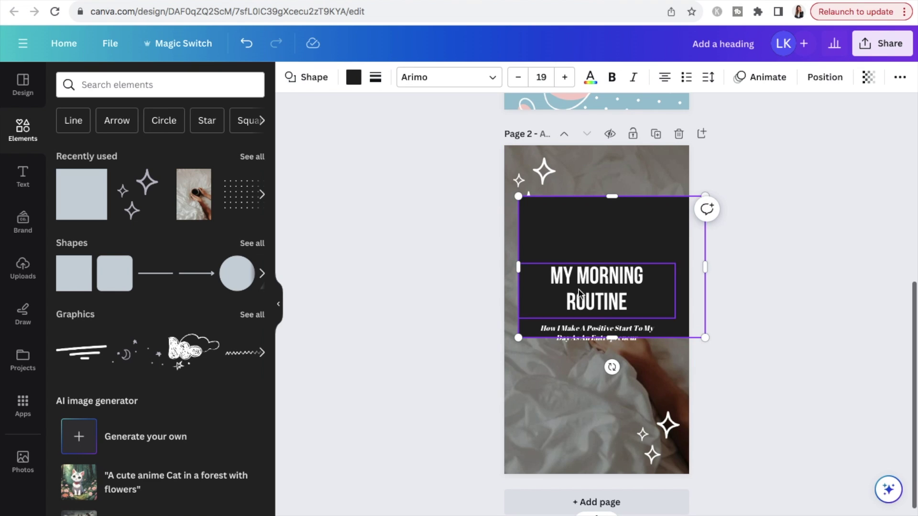
left_click_drag(593, 221, 579, 229)
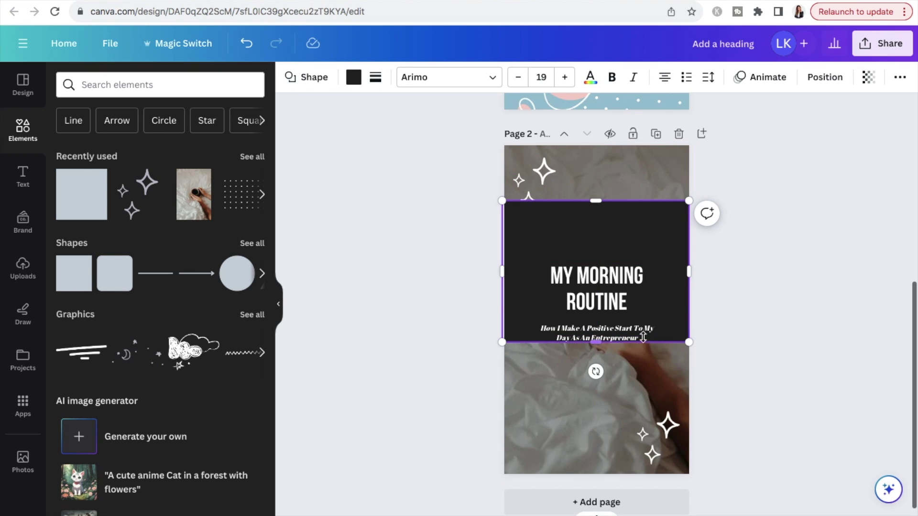
left_click_drag(596, 342, 599, 380)
left_click(756, 236)
left_click(652, 258)
left_click_drag(652, 258, 652, 260)
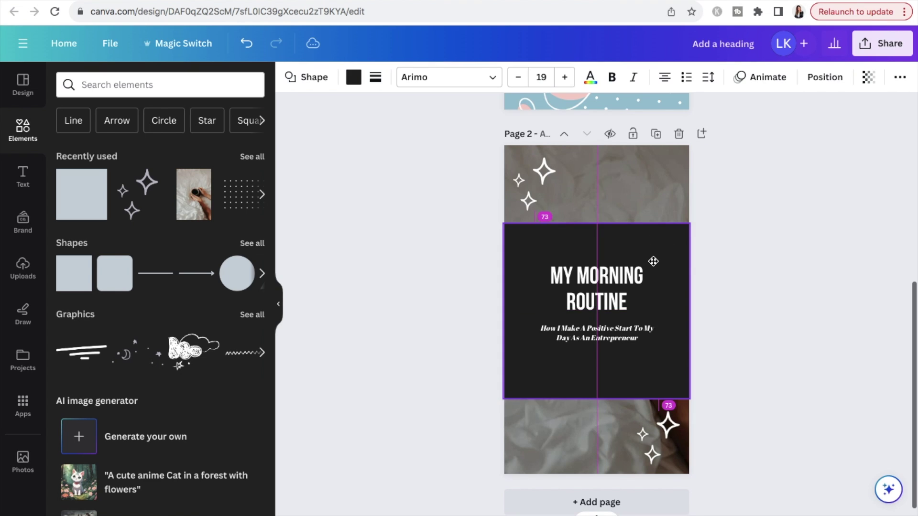
left_click(785, 234)
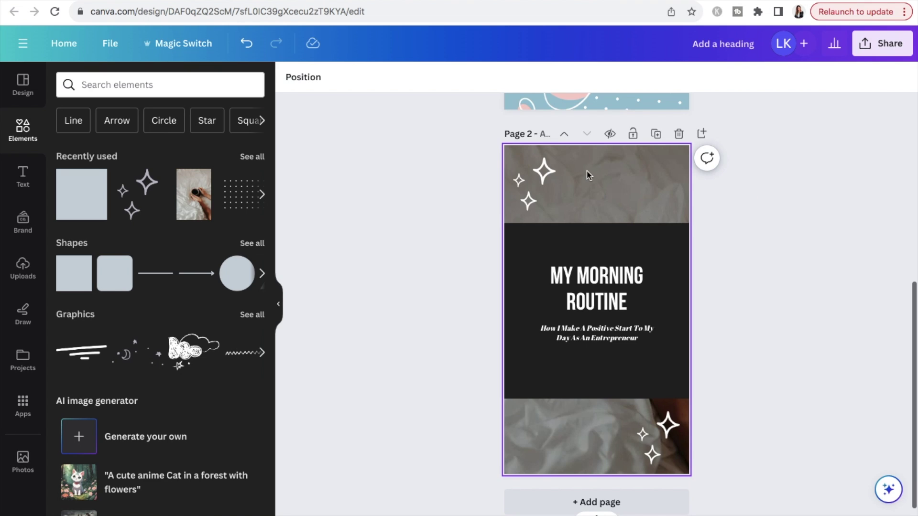
left_click(547, 181)
left_click(662, 433)
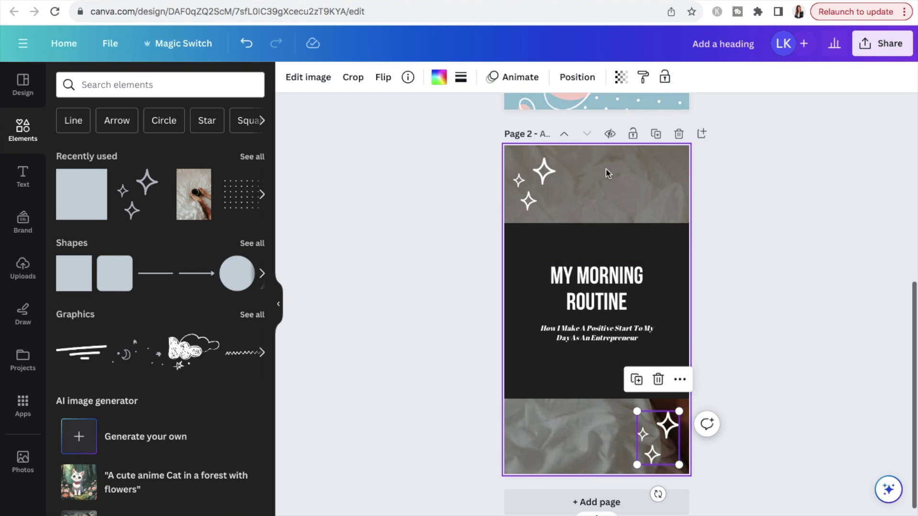
left_click(740, 214)
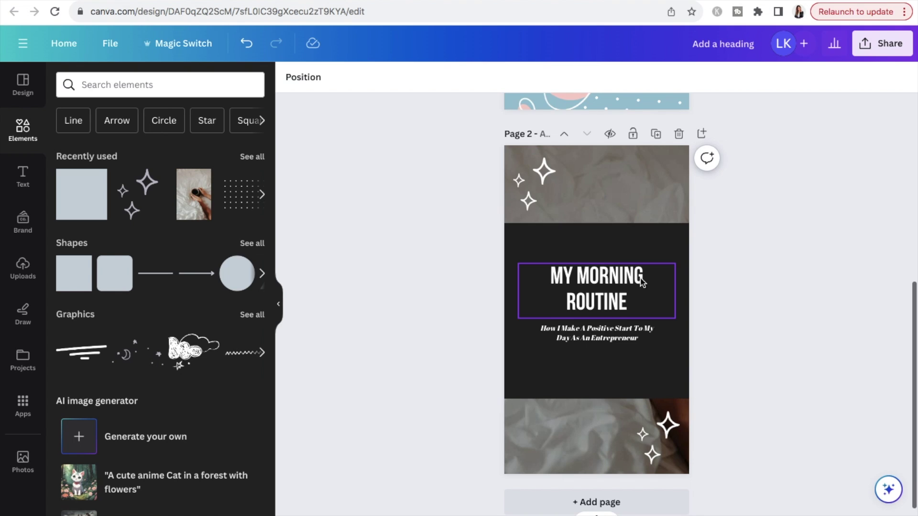
- Nudge page 2's title and subtitle slightly down within the dark square
left_click(623, 284)
left_click(742, 232)
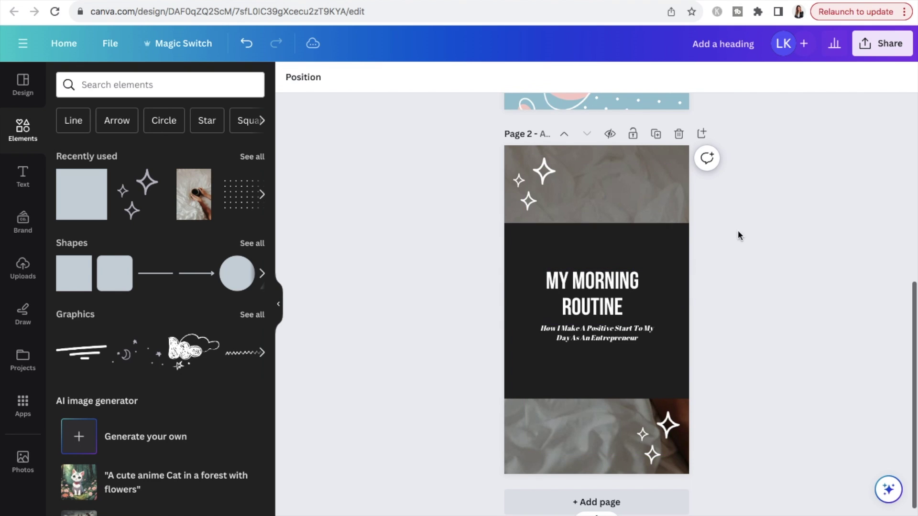
left_click_drag(616, 334, 619, 339)
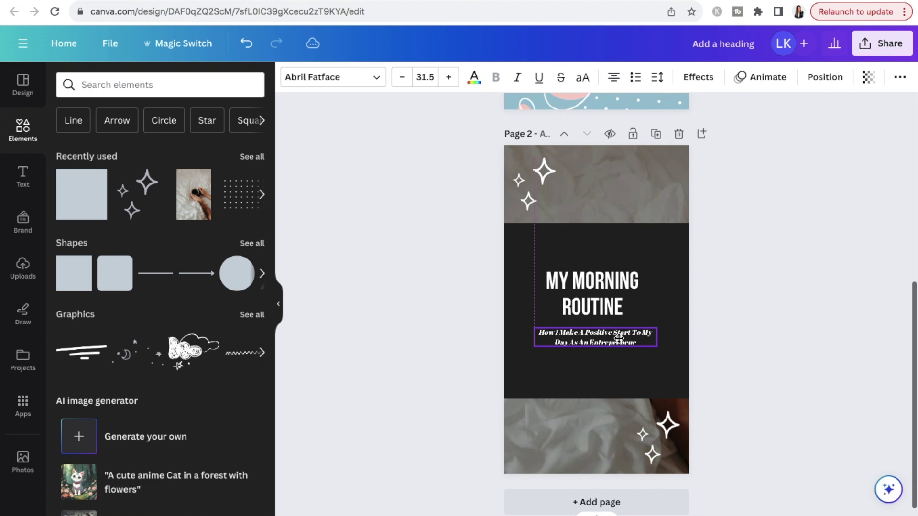
left_click(756, 209)
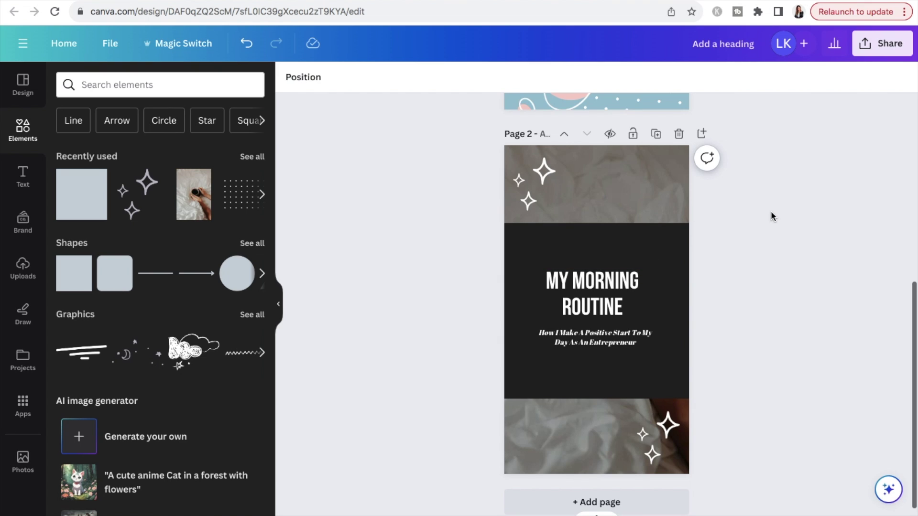
- Move the dark square from page 2 to the middle of page 1, spanning the full page width over the title
left_click(669, 246)
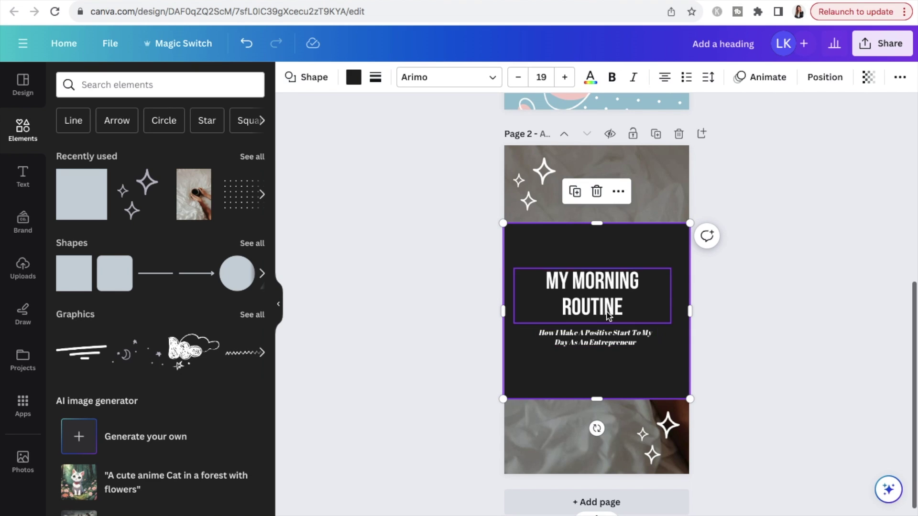
left_click(784, 206)
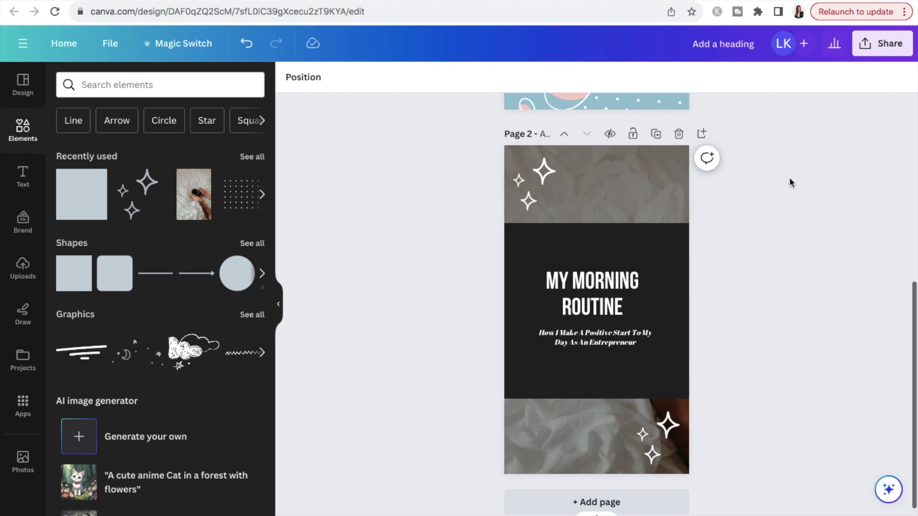
left_click_drag(677, 288, 676, 262)
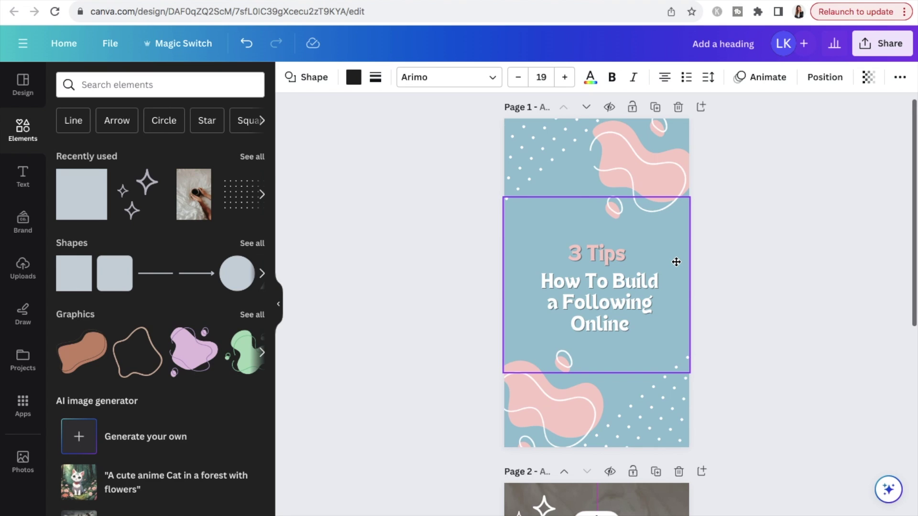
left_click_drag(676, 262, 676, 263)
left_click(773, 237)
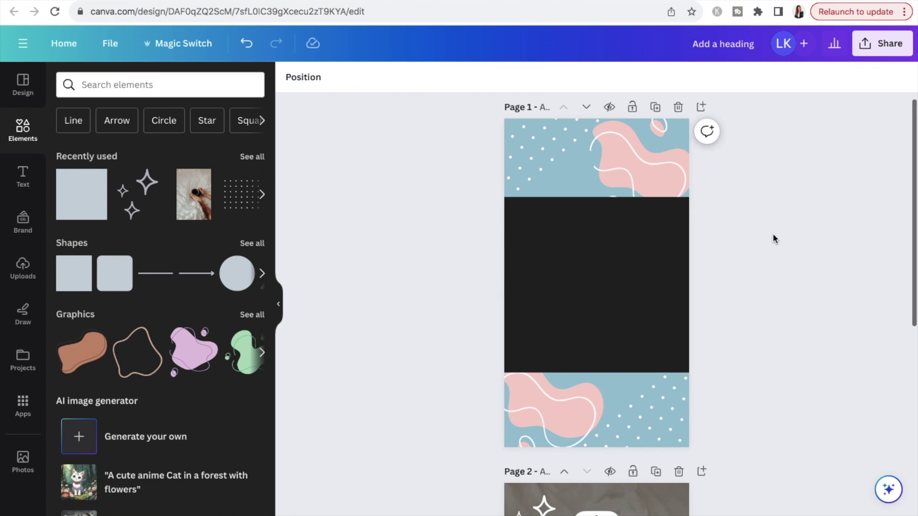
- Send the dark square on page 1 backward behind the title text and all the decorative graphics
left_click(634, 268)
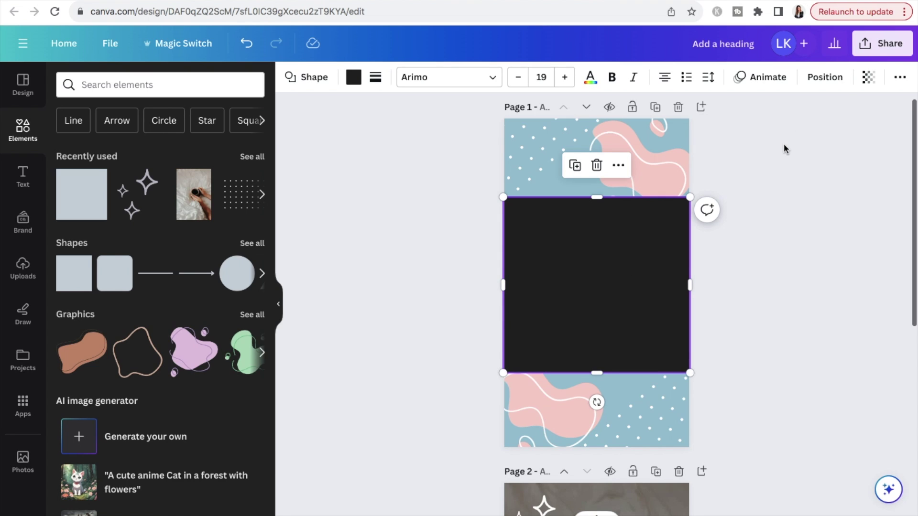
left_click(824, 77)
left_click(223, 113)
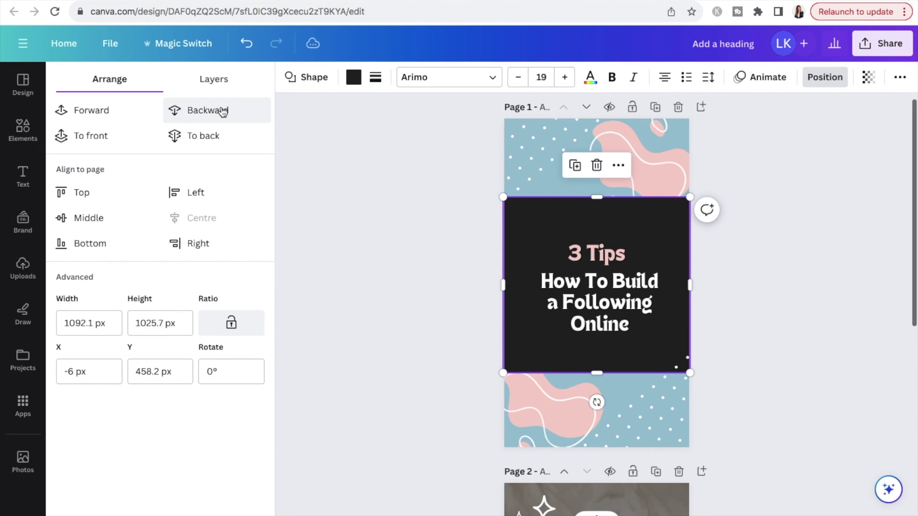
left_click(223, 112)
left_click(223, 114)
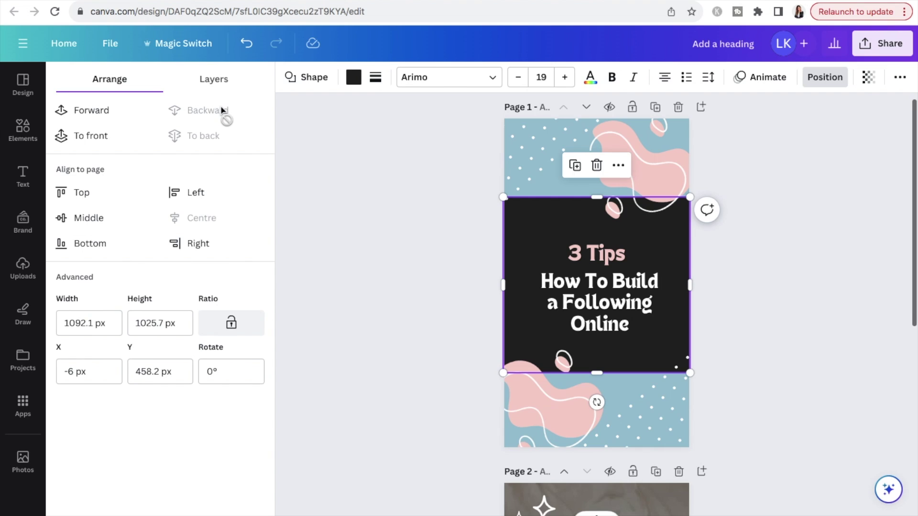
left_click(777, 243)
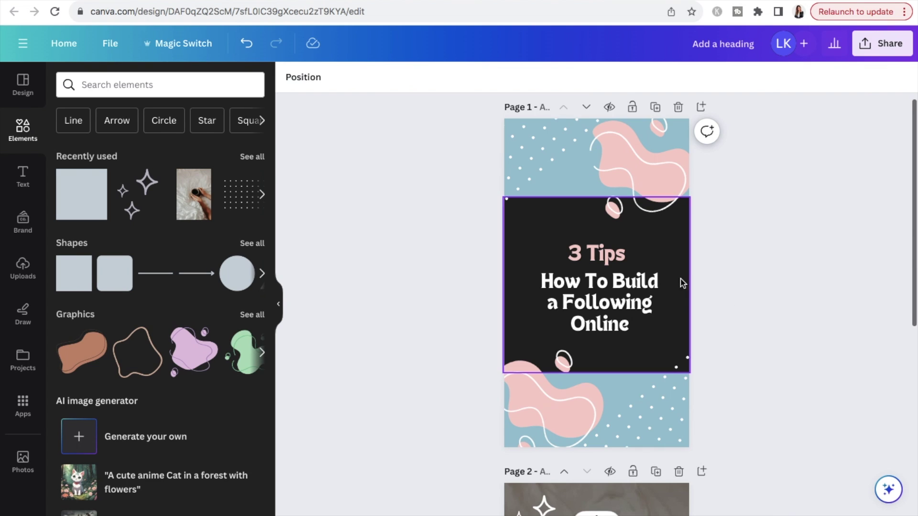
left_click(672, 240)
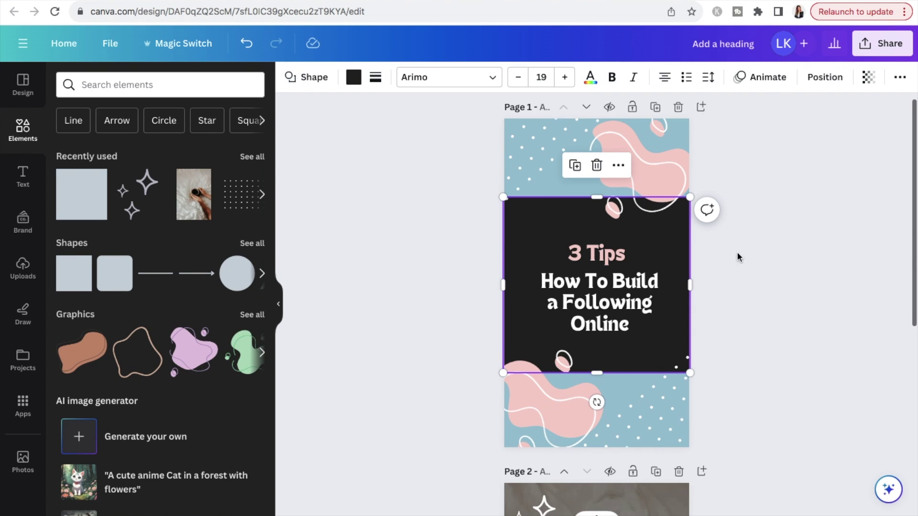
- Delete the dark guide square from behind the title on page 1 and look over the cover pages
left_click(779, 245)
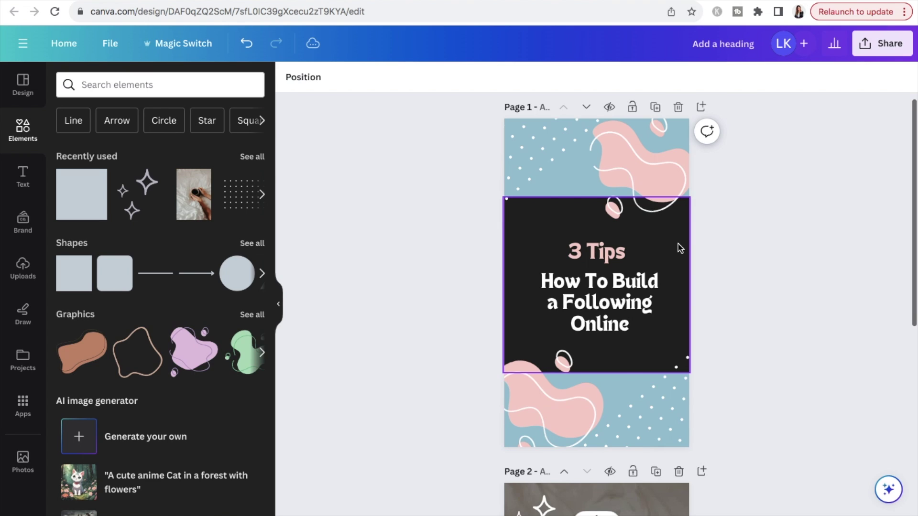
left_click(676, 262)
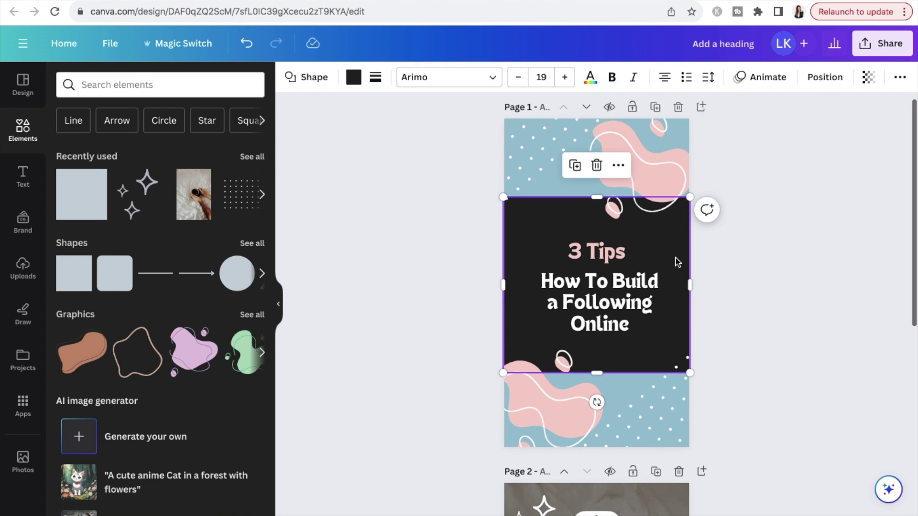
key("Delete")
scroll(820, 233, "down", 5)
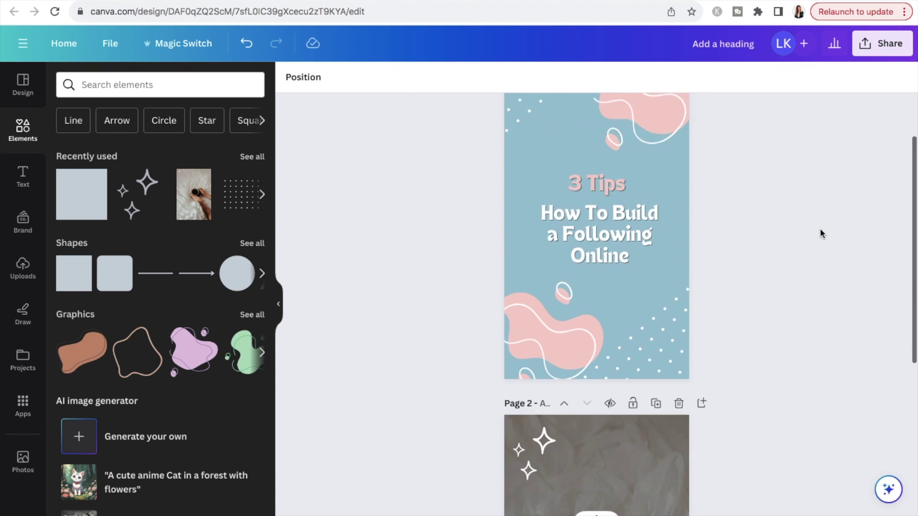
scroll(820, 233, "up", 5)
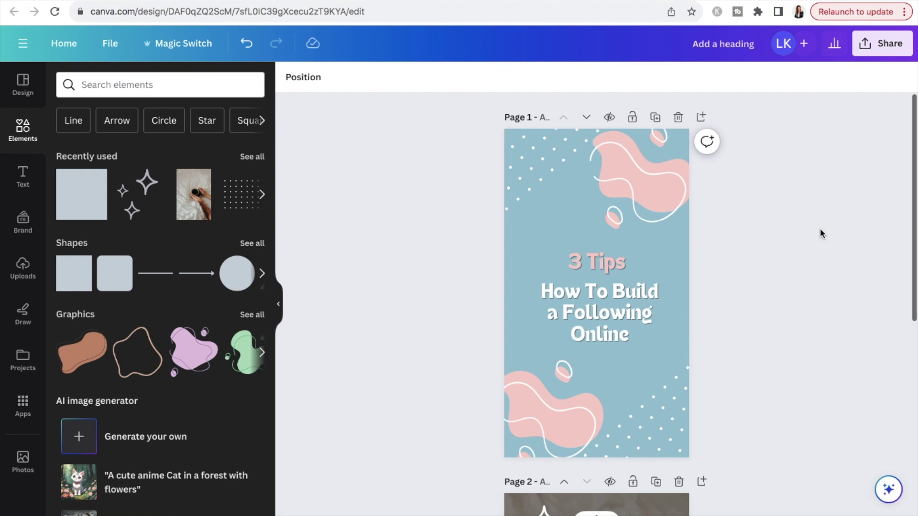
scroll(845, 225, "down", 5)
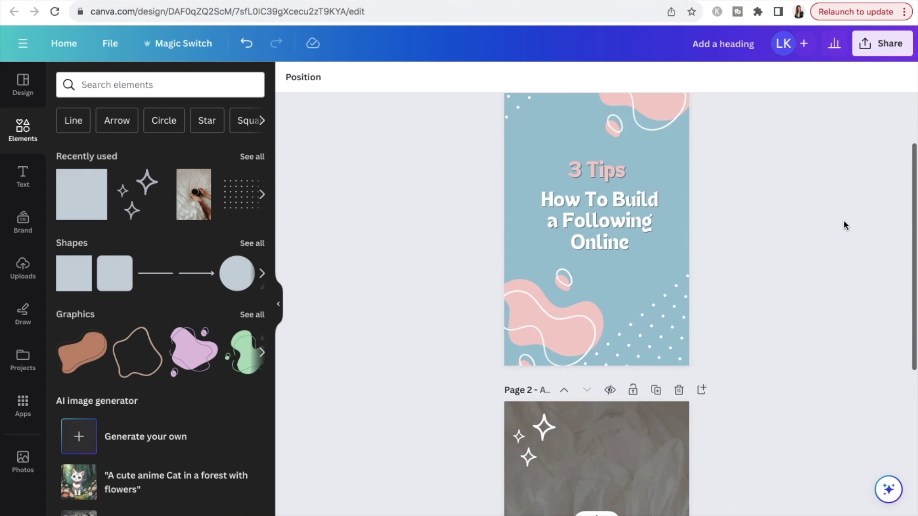
scroll(844, 221, "up", 5)
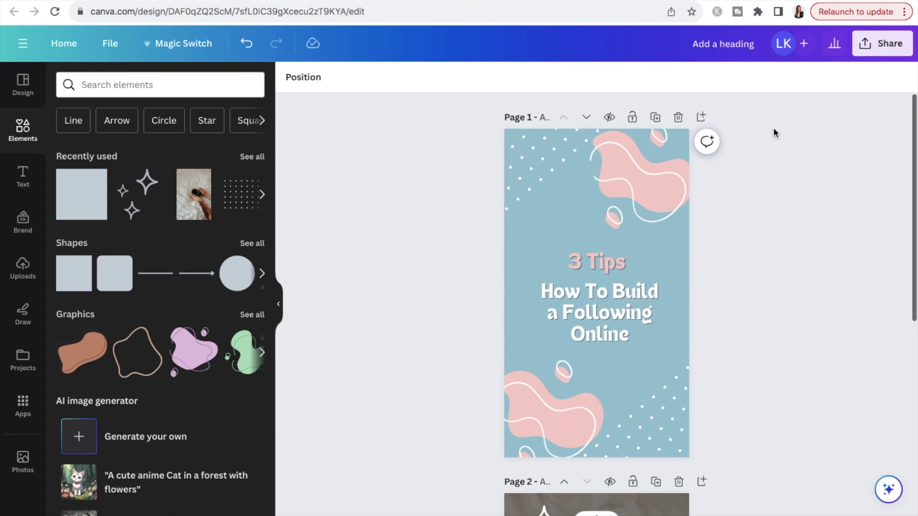
- Rename the design as "Marketing Reel Cover Templates"
left_click(741, 44)
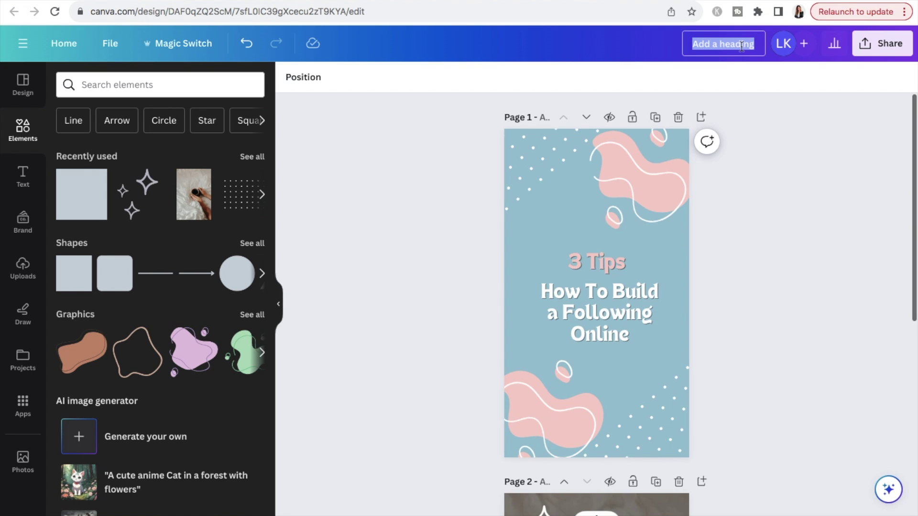
type("Marketing Reel Cover Templates")
left_click(859, 200)
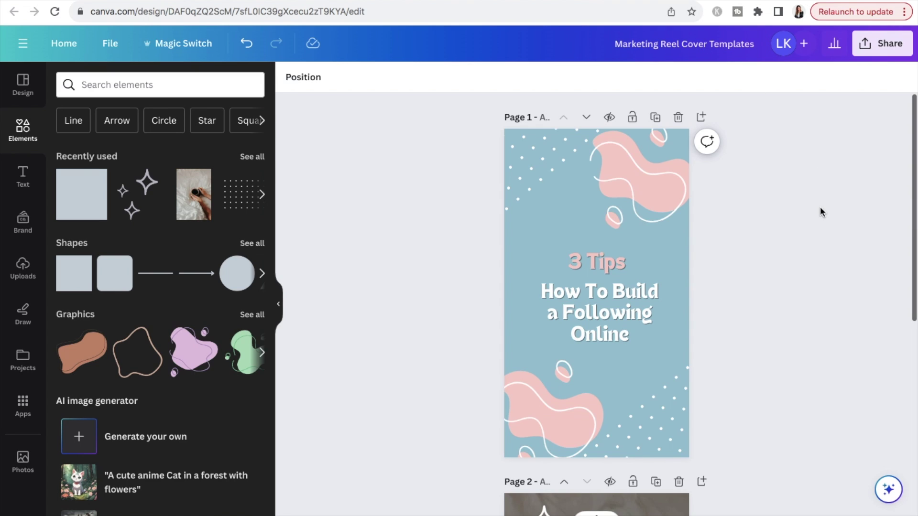
- Create a public template link for the reel cover design and copy it
left_click(879, 55)
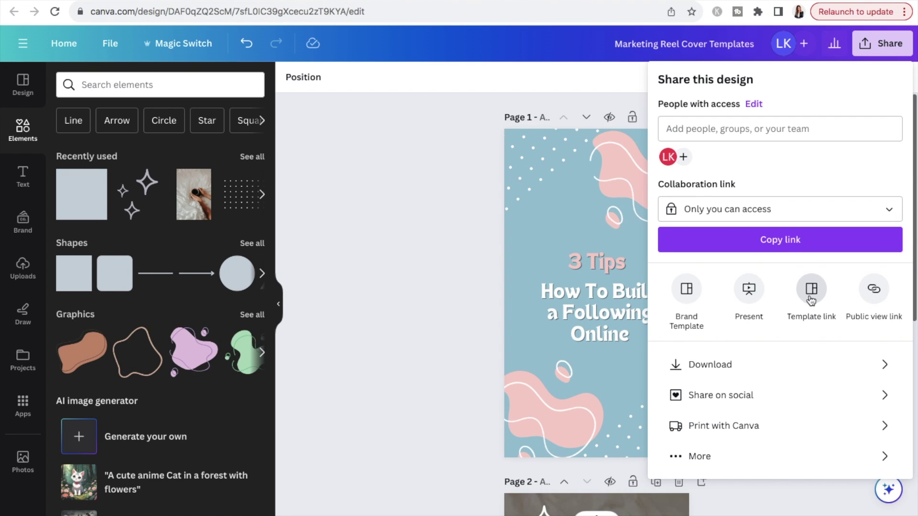
left_click(689, 460)
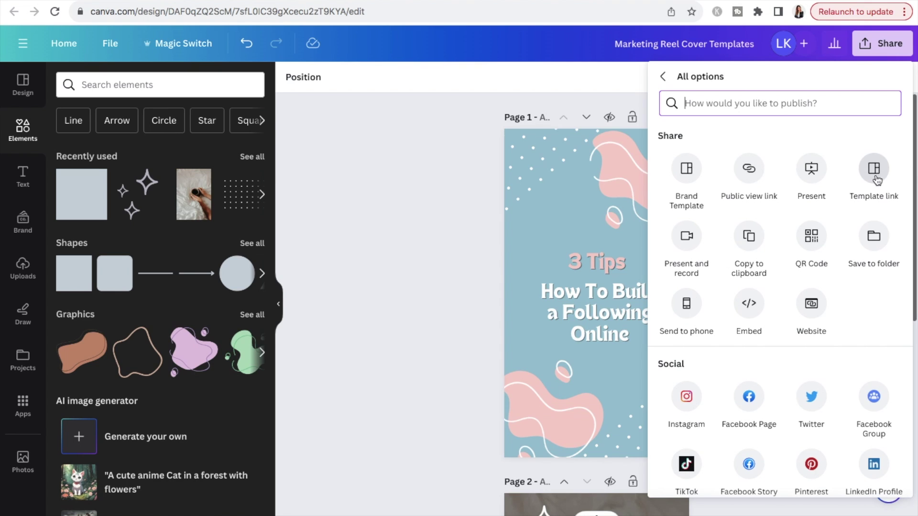
left_click(665, 77)
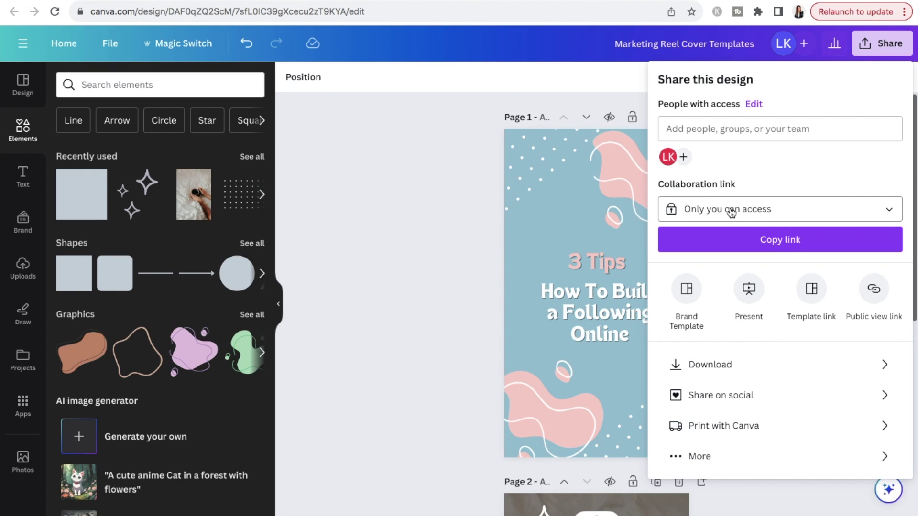
left_click(811, 289)
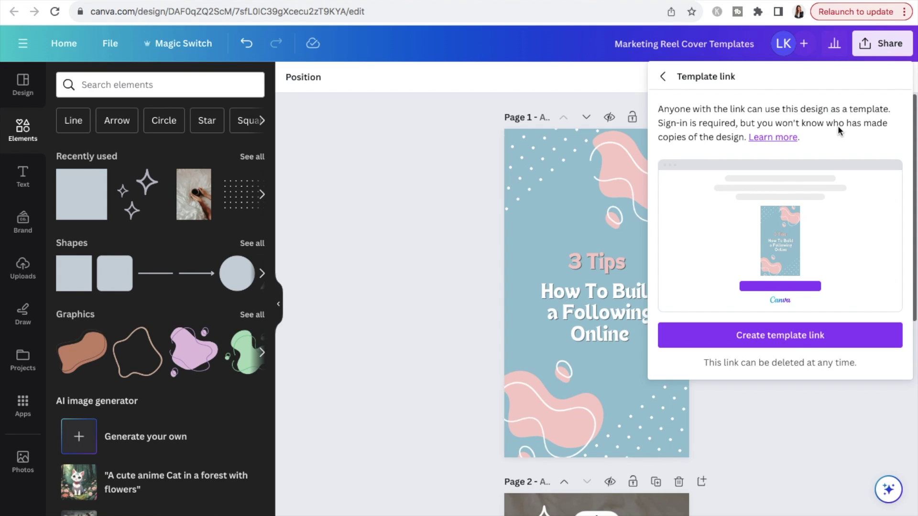
left_click(775, 340)
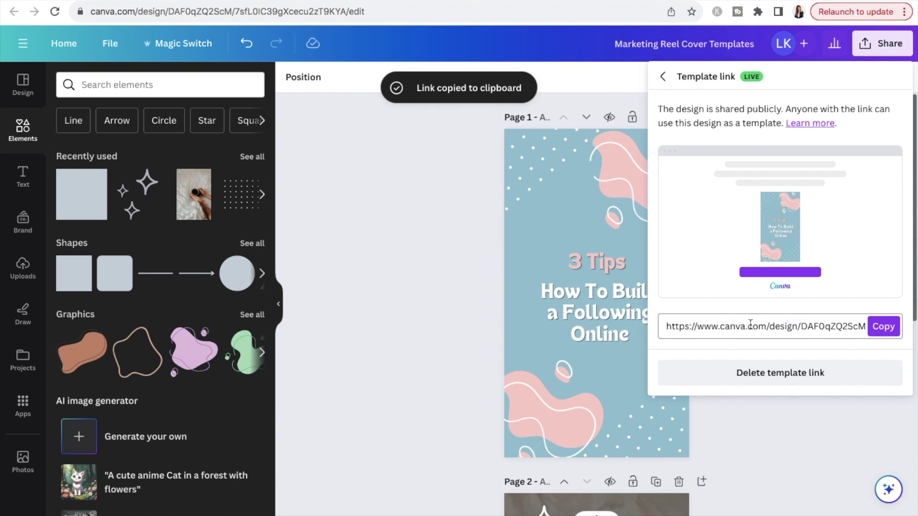
left_click(884, 328)
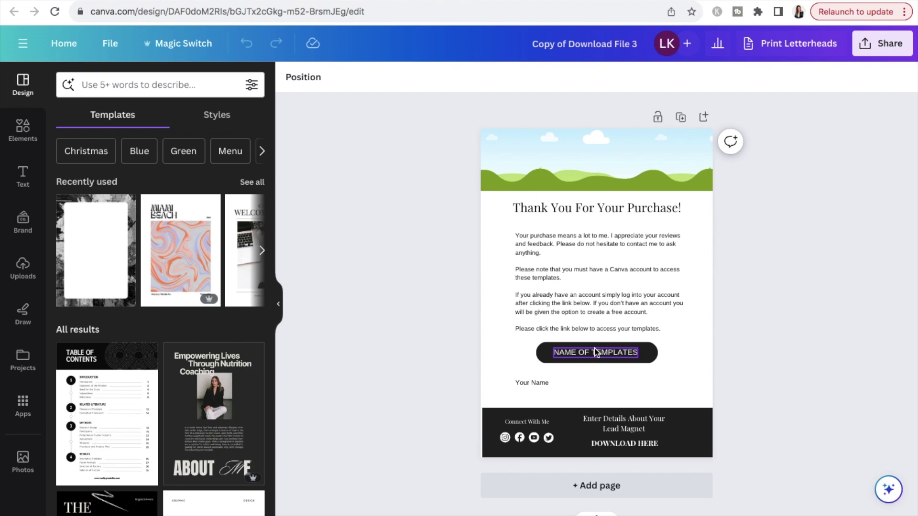
- In the "Copy of Download File 3" design, replace the "NAME OF TEMPLATES" button text with "Marketing Reel Cover Templates"
double_click(624, 356)
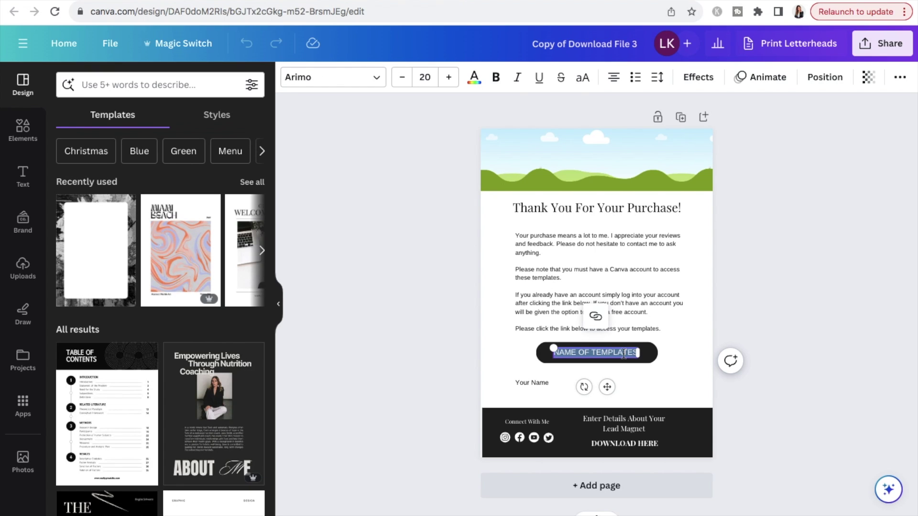
type("M")
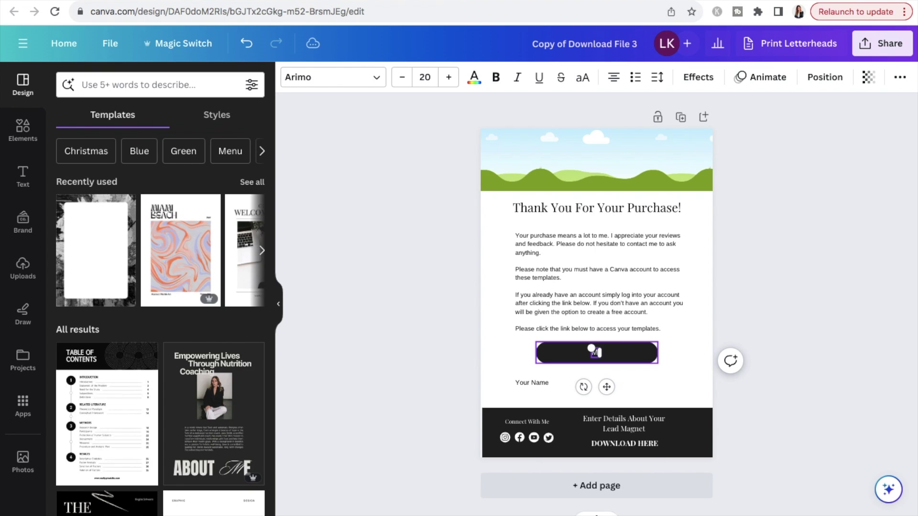
type("arketing Reel Co")
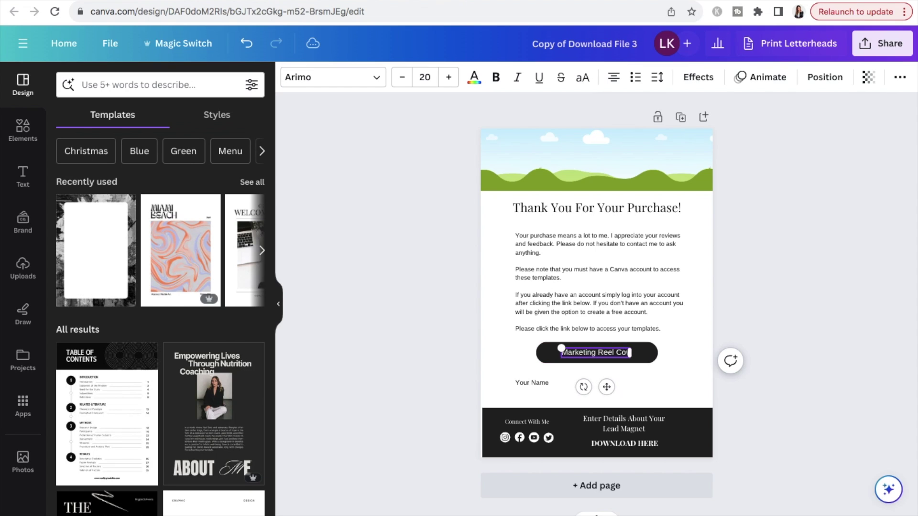
type("ver Templates")
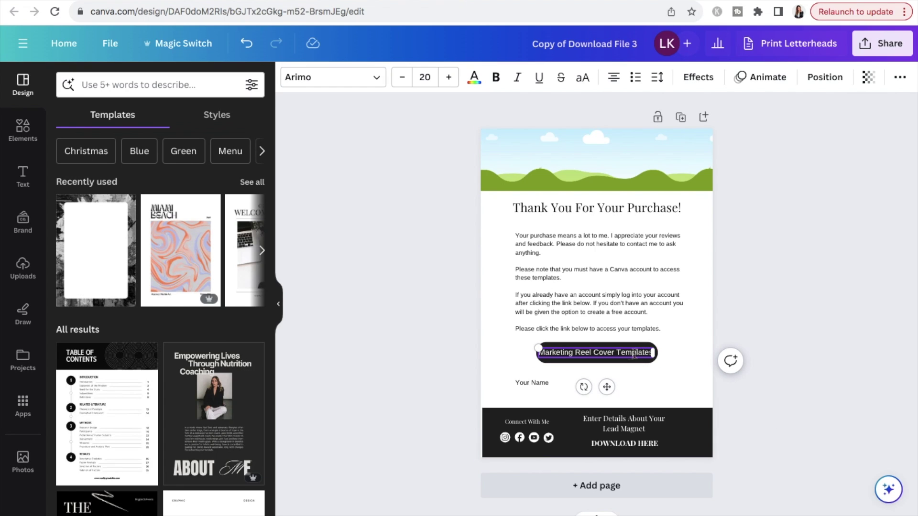
- Link the "Marketing Reel Cover Templates" button text to the copied template link
triple_click(621, 352)
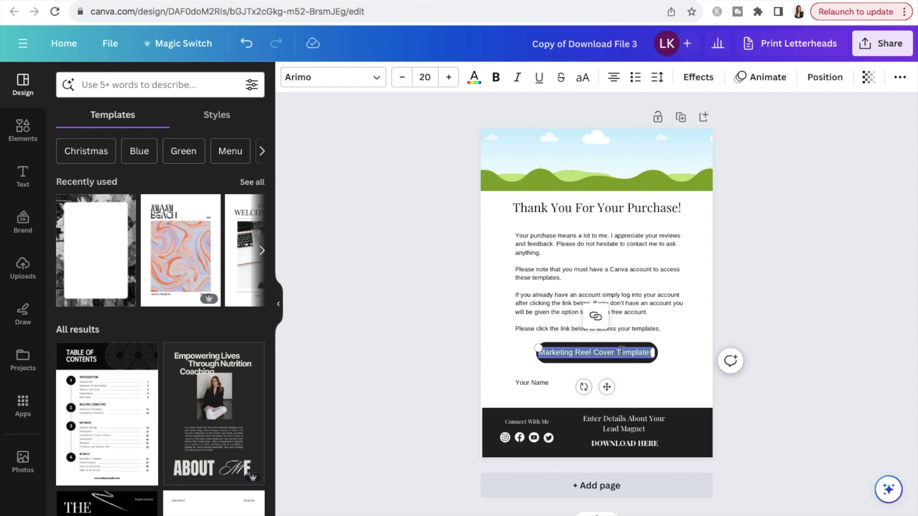
left_click(597, 317)
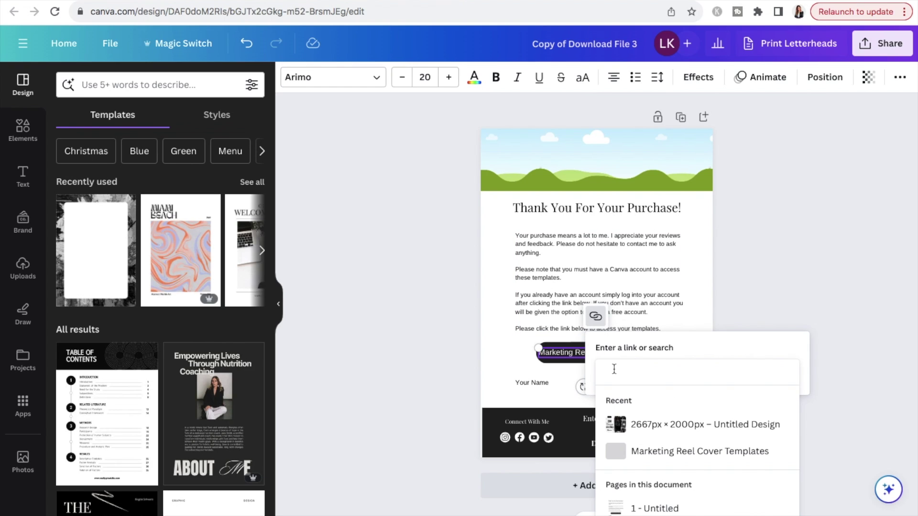
key("super+v")
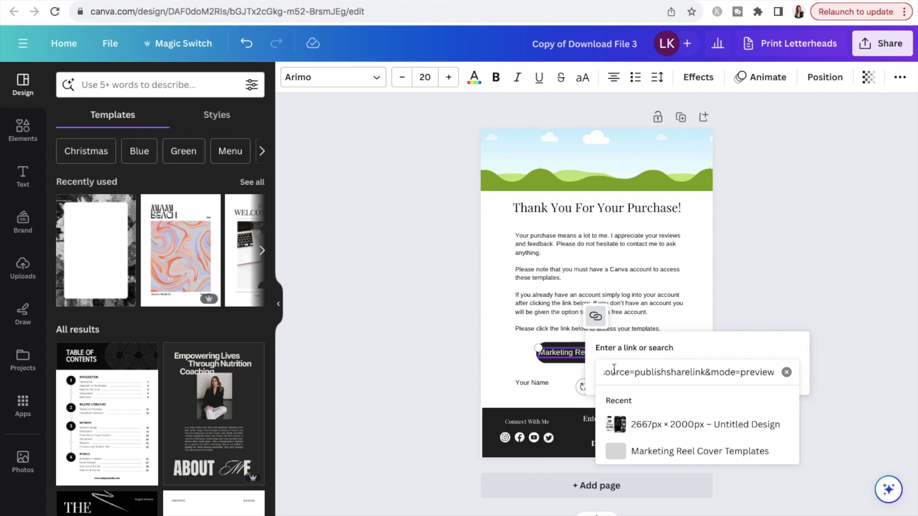
key("Return")
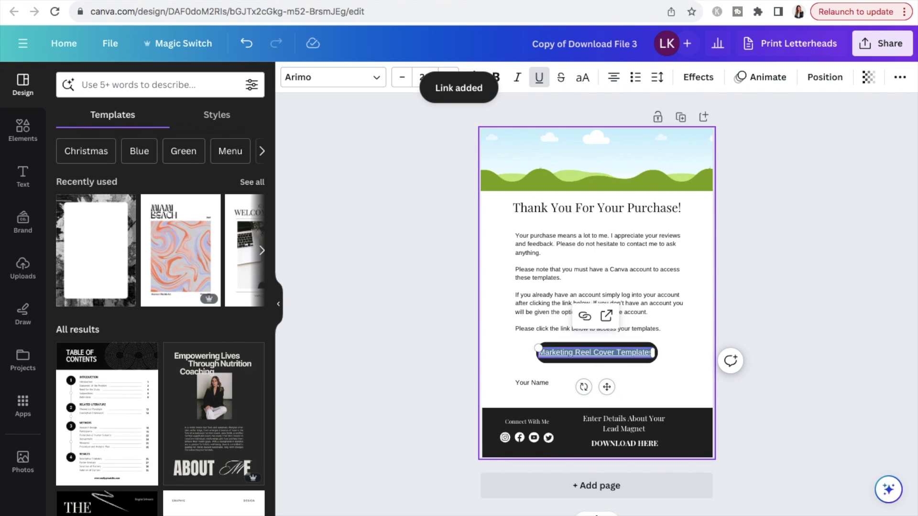
left_click(801, 303)
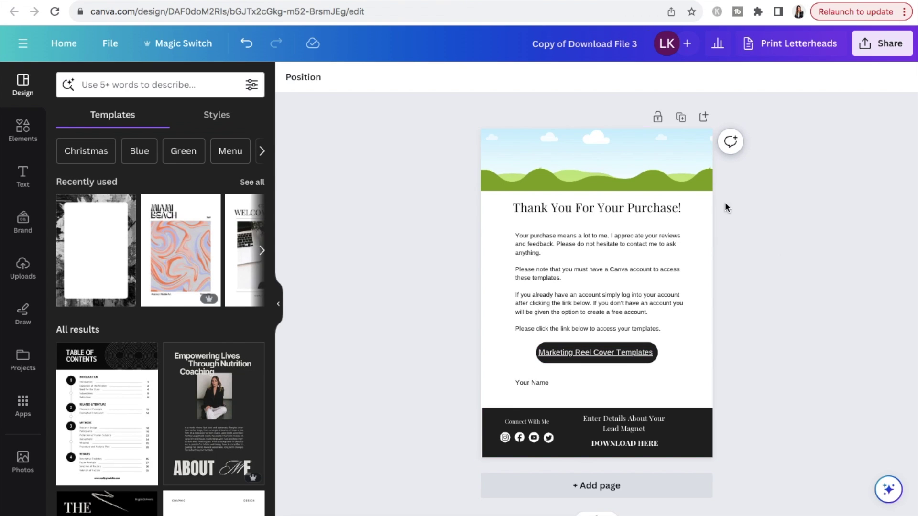
- Fill the header image frame above the thank-you heading with the uploaded "TEMPLATES TO GROW YOUR BRAND" banner
left_click(668, 165)
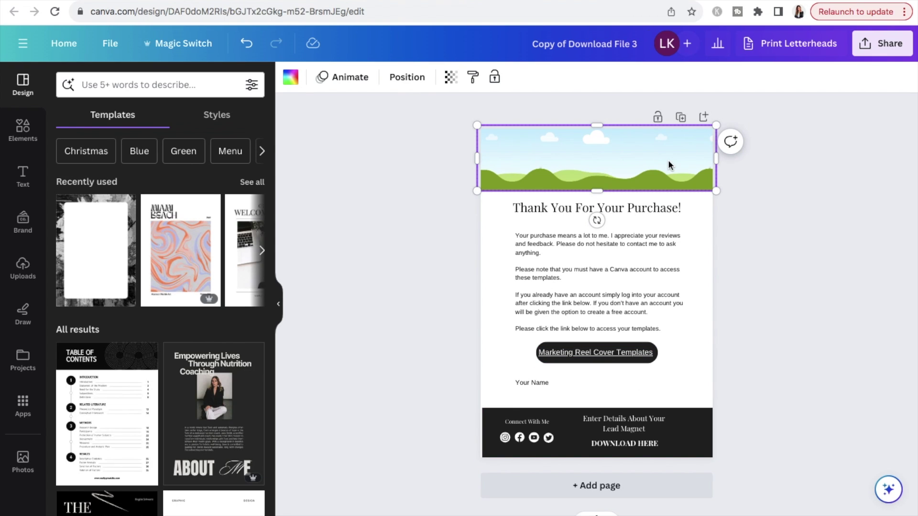
left_click(808, 242)
left_click(496, 165)
left_click(29, 138)
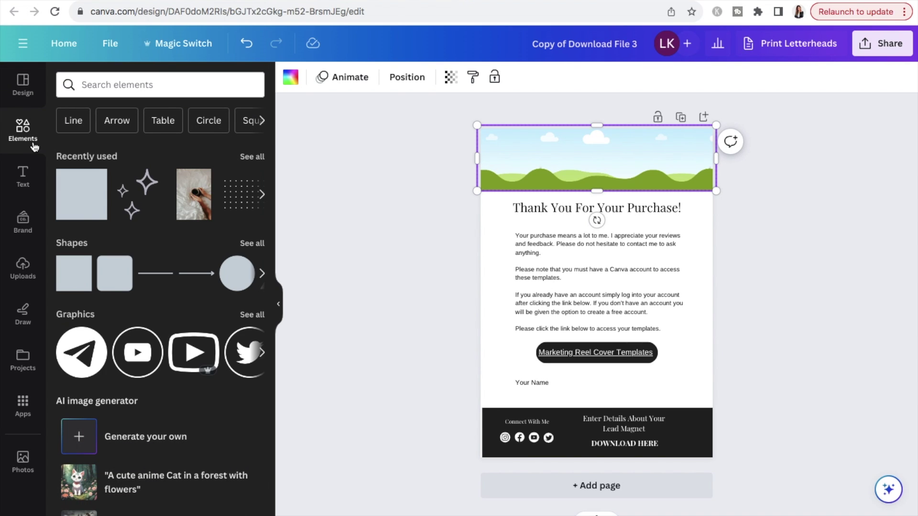
left_click(25, 277)
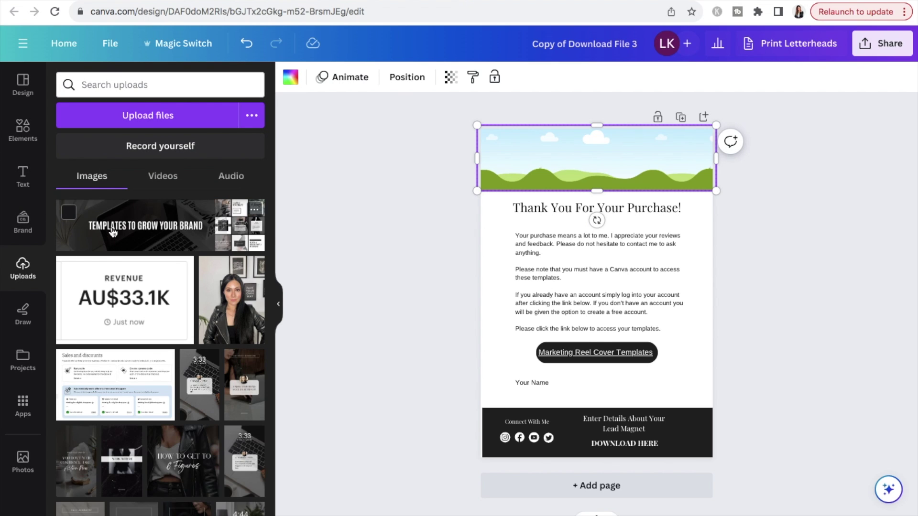
left_click(113, 232)
left_click_drag(635, 299, 622, 178)
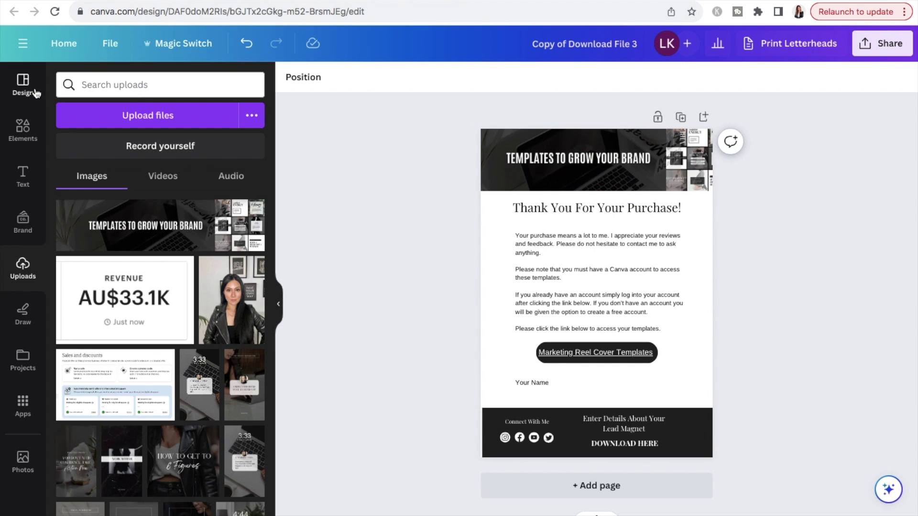
- Replace the "Your Name" placeholder below the link button with the seller's first name
left_click(27, 137)
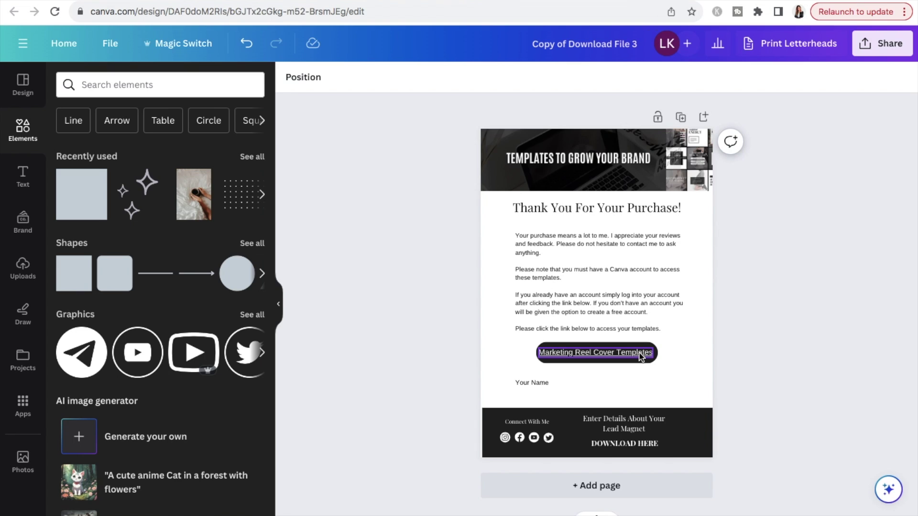
left_click(541, 385)
left_click_drag(541, 384, 515, 383)
type("Laur")
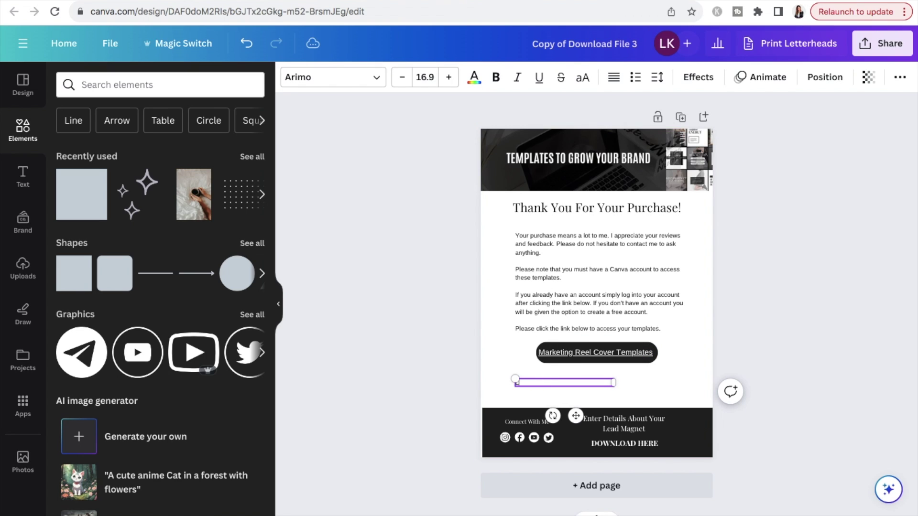
type("en")
left_click(779, 361)
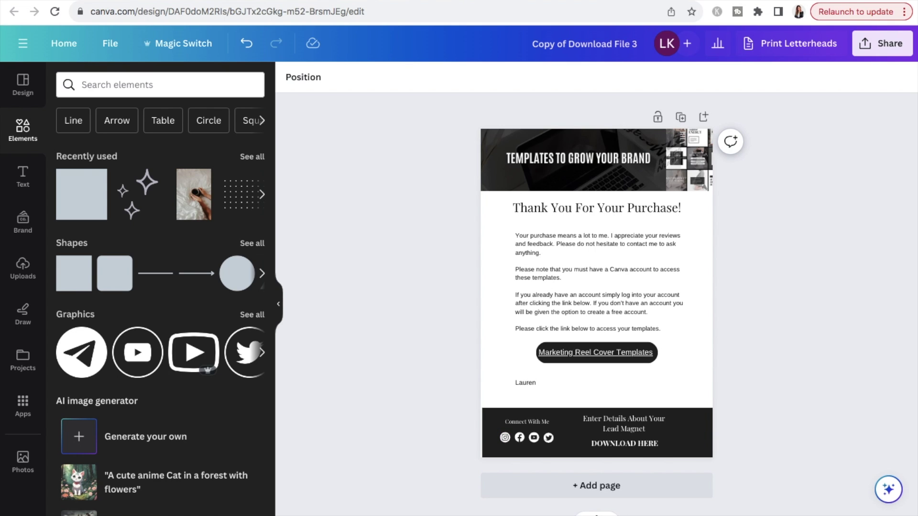
- Delete the "Enter Details About Your Lead Magnet" and "DOWNLOAD HERE" texts from the footer
scroll(765, 386, "up", 3, "ctrl")
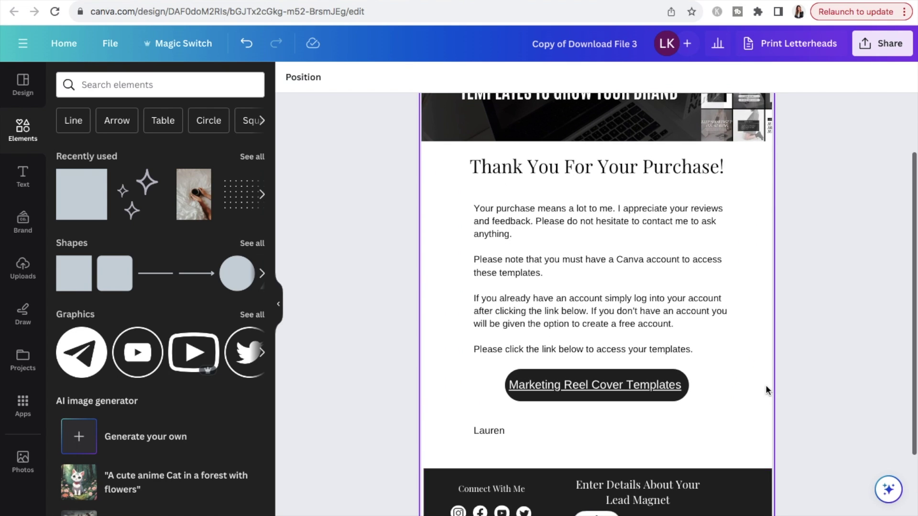
scroll(766, 386, "down", 2)
scroll(828, 377, "up", 3)
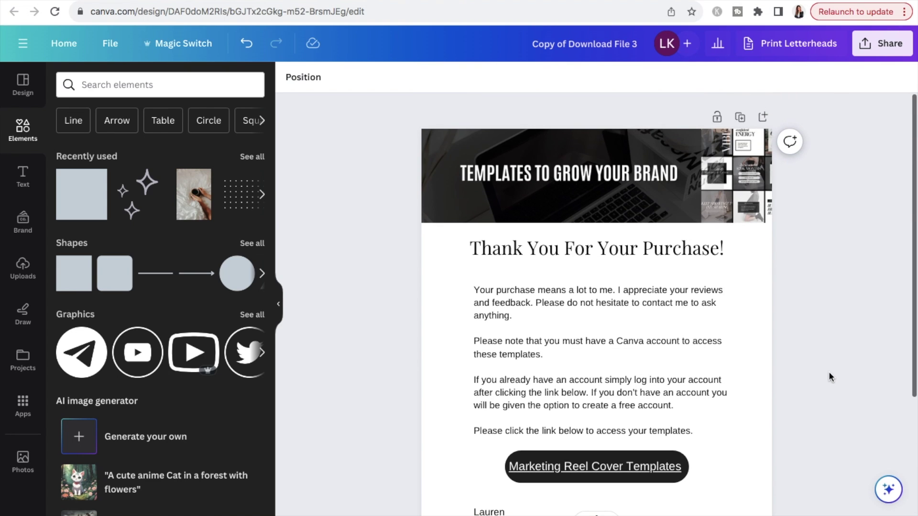
scroll(867, 325, "down", 3)
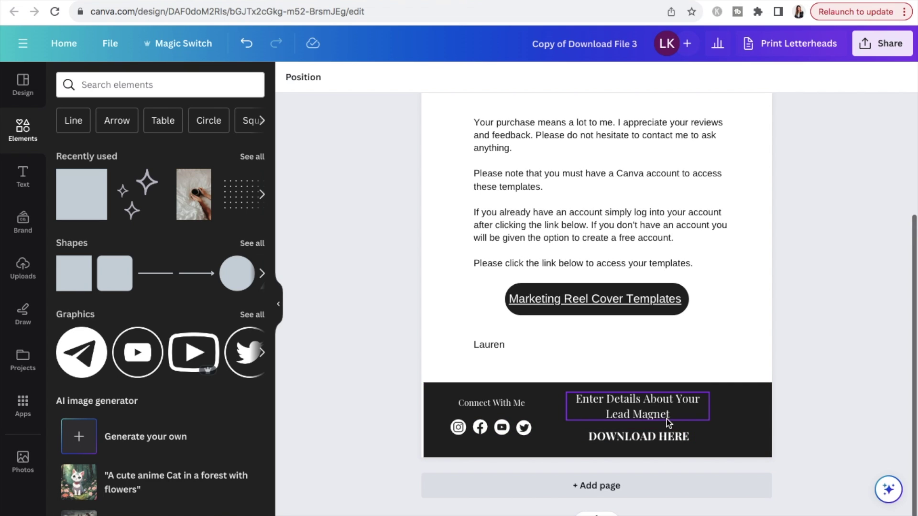
left_click(686, 414)
key("Delete")
left_click(668, 437)
key("Delete")
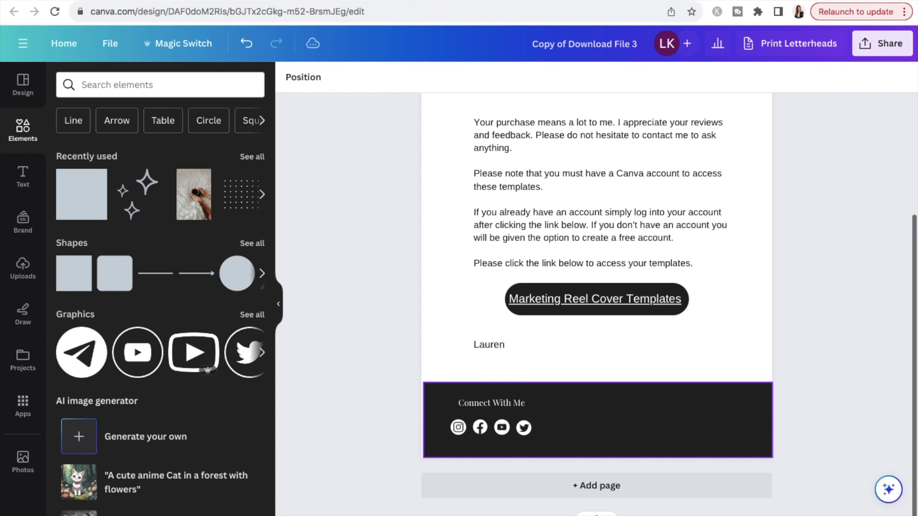
- Lock the black footer rectangle behind the "Connect With Me" text and social media icons
left_click(606, 430)
key("alt+shift+l")
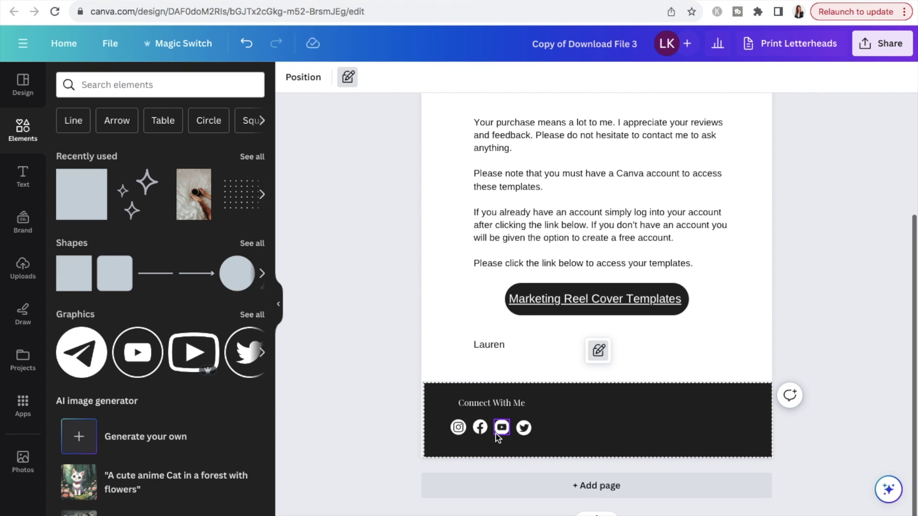
- Move the "Connect With Me" text and the four social media icons together to the horizontal centre of the black footer
left_click(515, 429)
left_click_drag(515, 429, 632, 430)
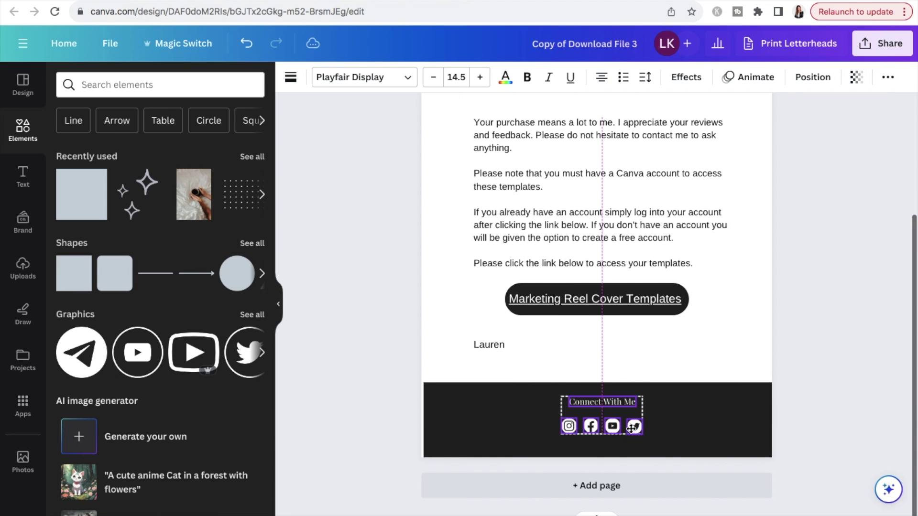
left_click(876, 324)
- Download the thank-you page as a PDF Standard file
scroll(877, 324, "up", 4)
scroll(876, 329, "down", 2)
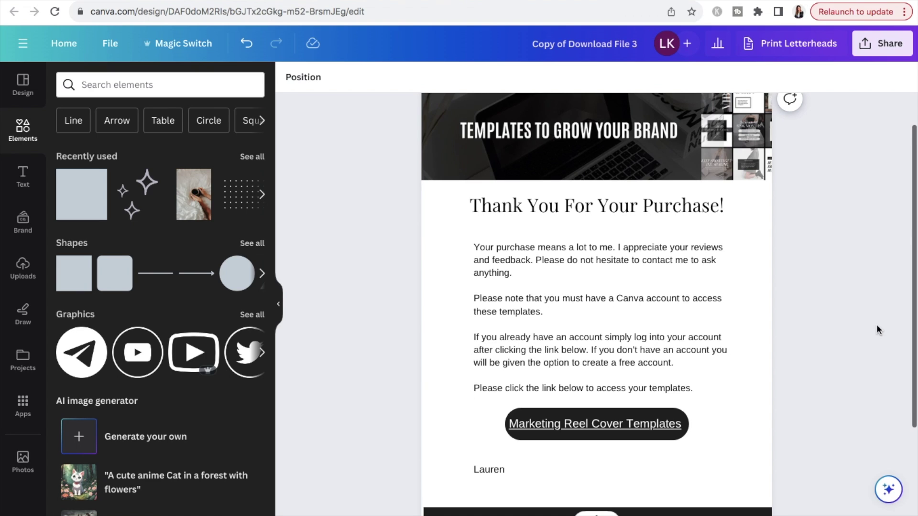
scroll(877, 329, "up", 1)
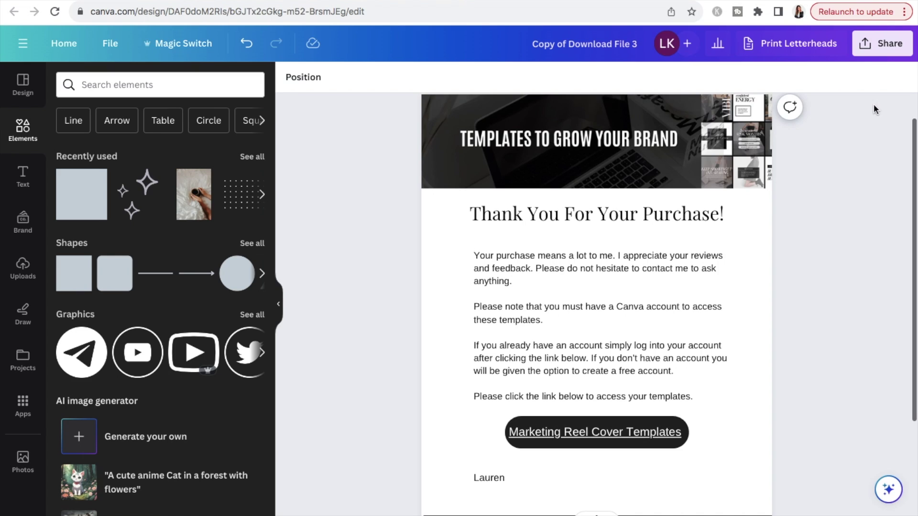
left_click(887, 46)
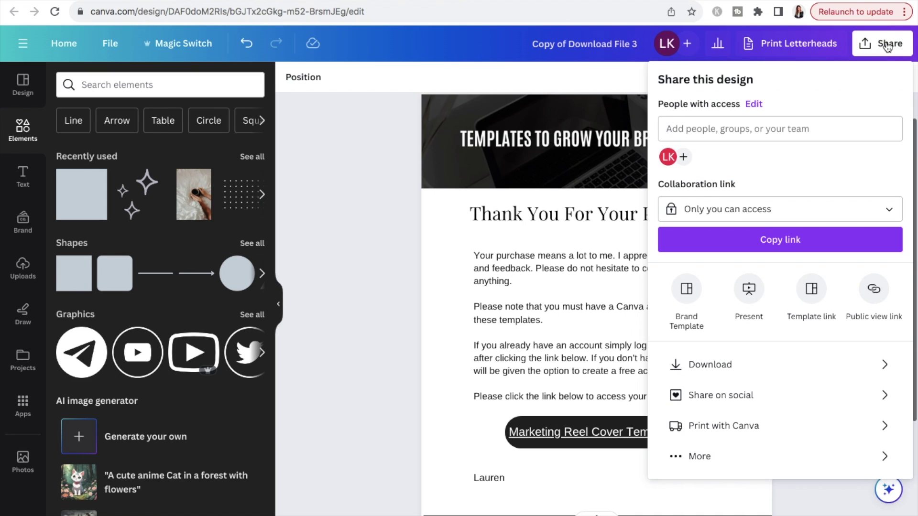
left_click(748, 368)
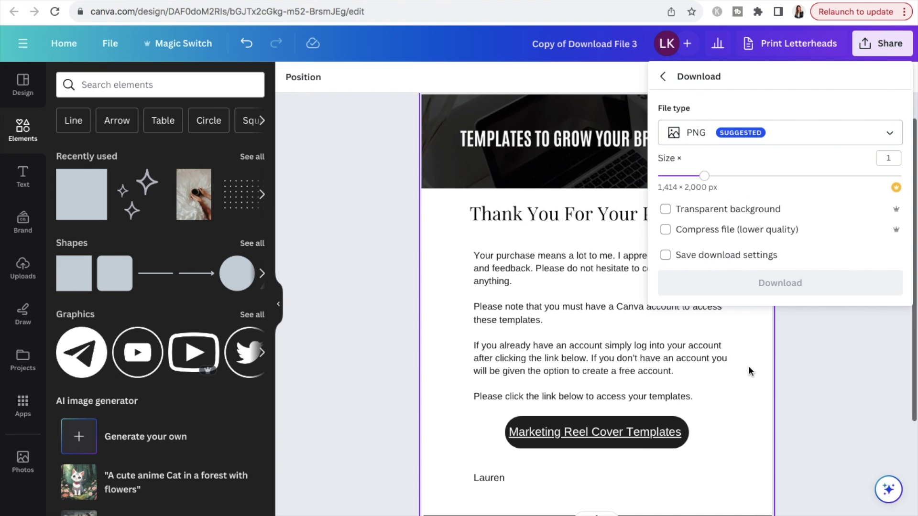
left_click(891, 137)
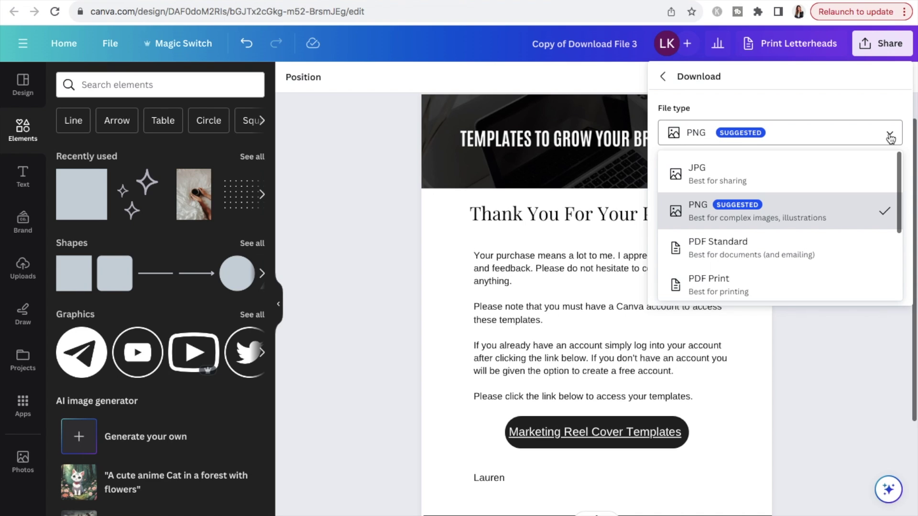
left_click(774, 263)
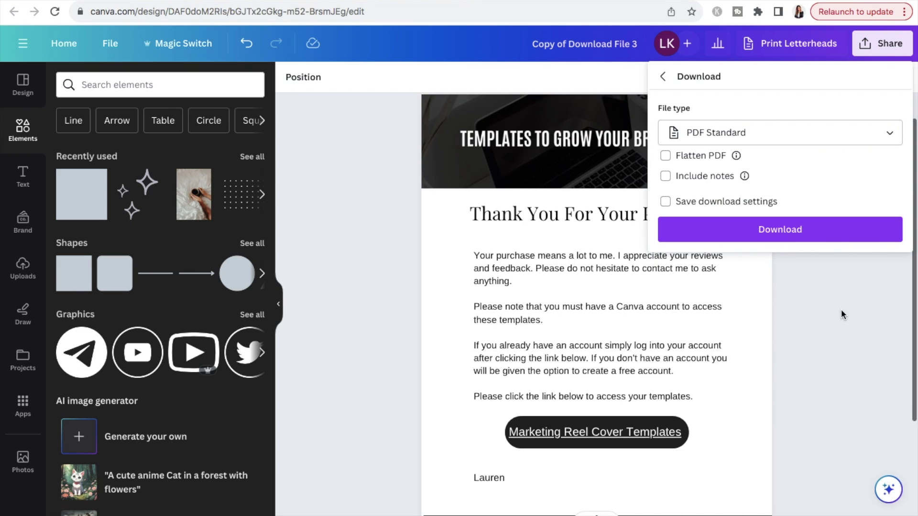
left_click(794, 237)
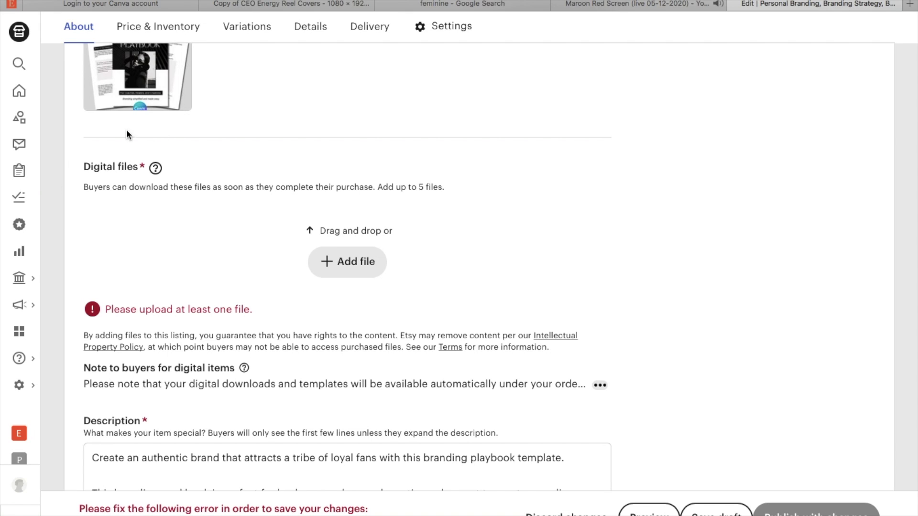
- In the Etsy listing editor, add "Copy of Download File 3.pdf" from the Downloads folder as the listing's digital file
left_click(357, 270)
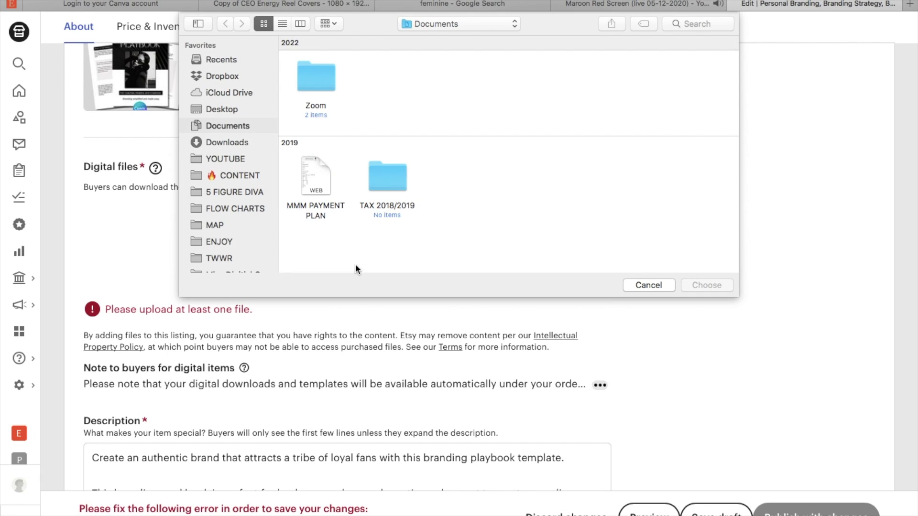
left_click(238, 141)
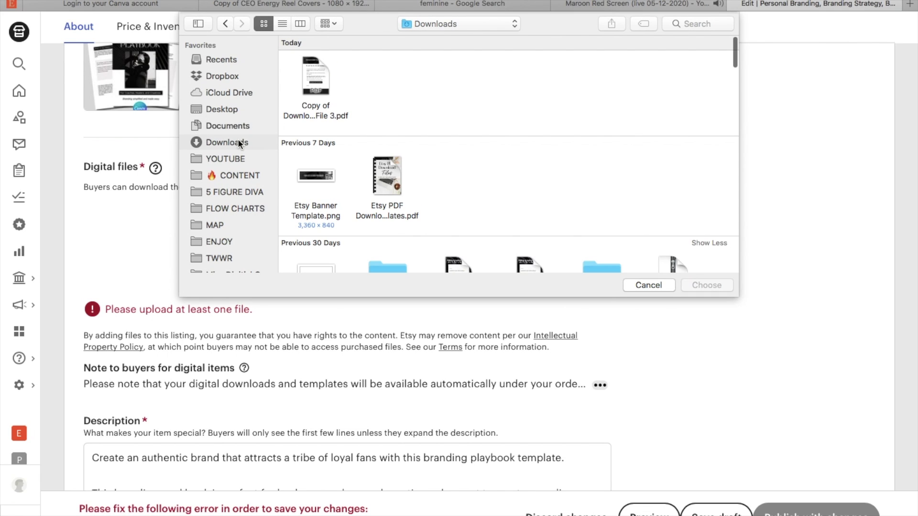
left_click(315, 75)
left_click(719, 284)
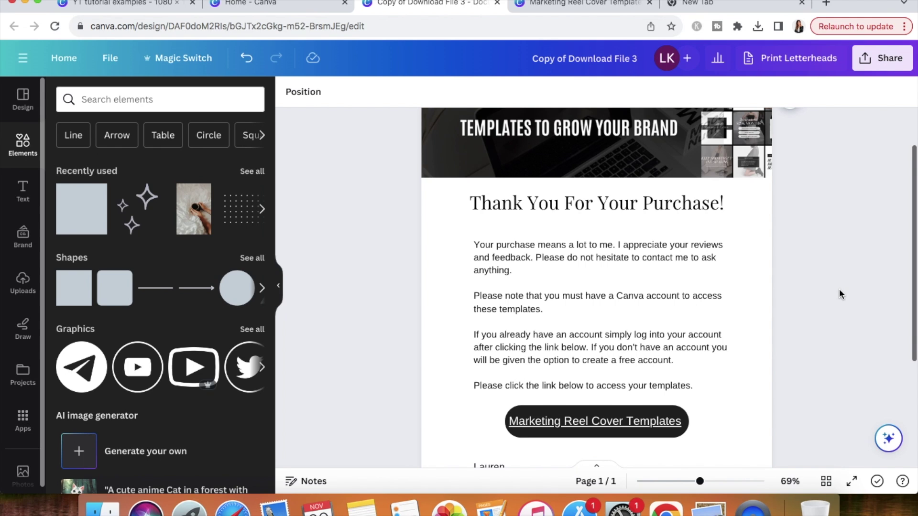
scroll(839, 289, "up", 2)
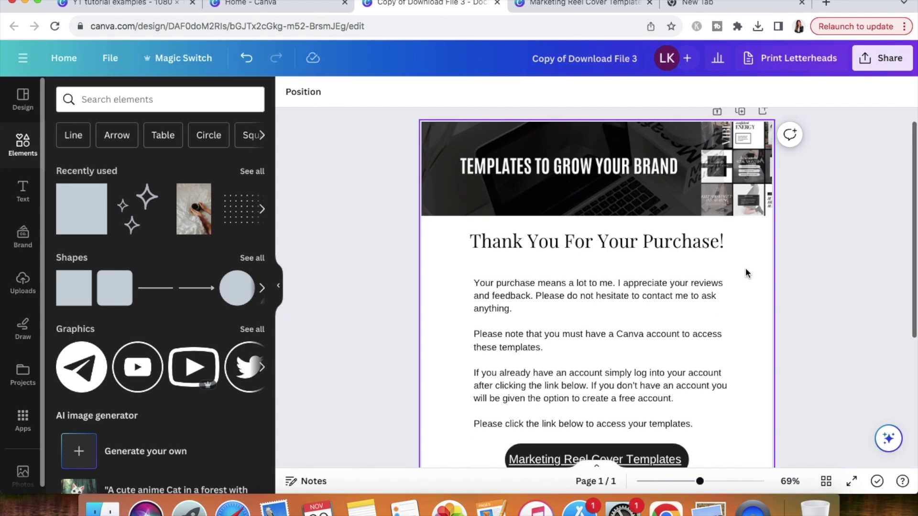
scroll(746, 272, "down", 3)
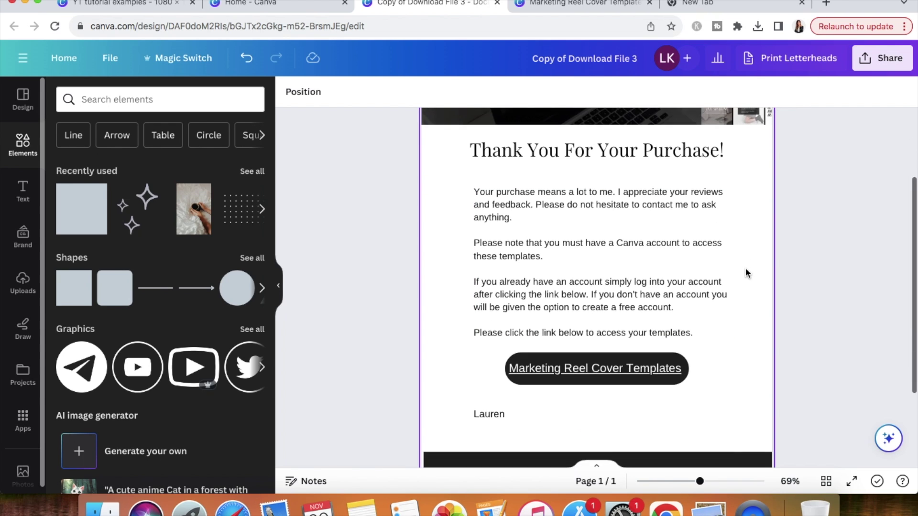